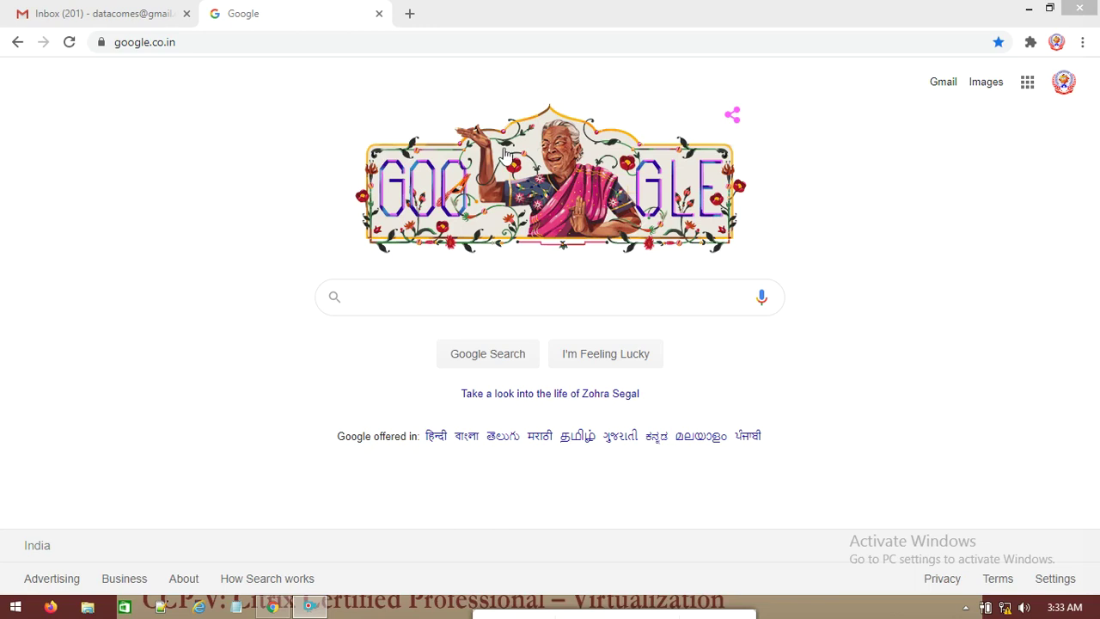
Search Google for "google search console", open Google Search Console Tools from the results and start the console
{"action": "left_click", "coordinate": [395, 293]}
{"action": "type", "text": "goog"}
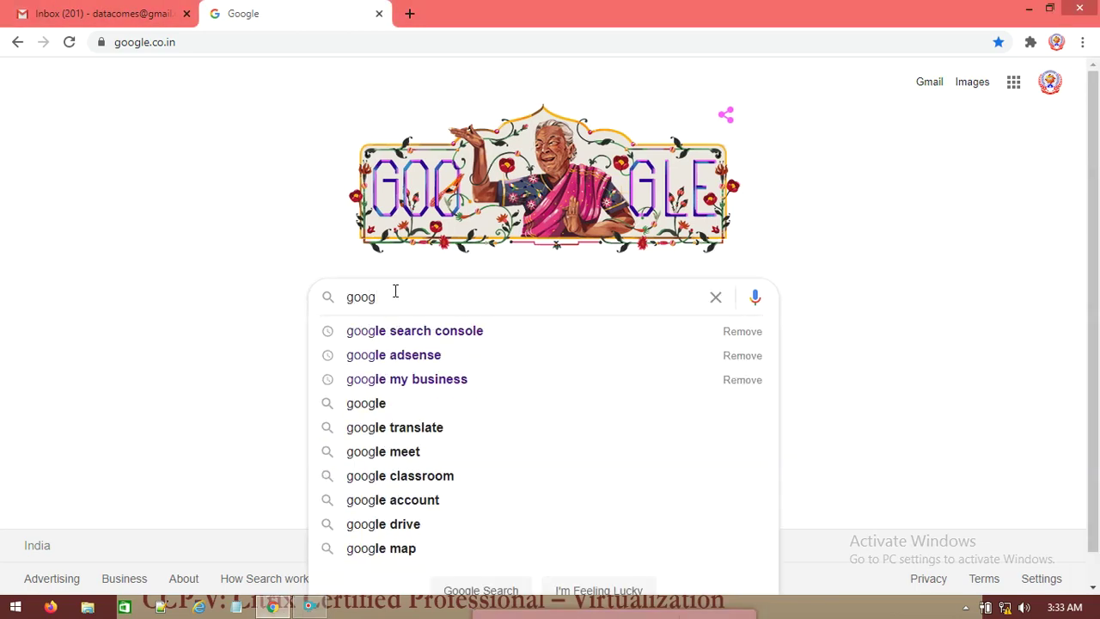
{"action": "key", "text": "Down"}
{"action": "key", "text": "Return"}
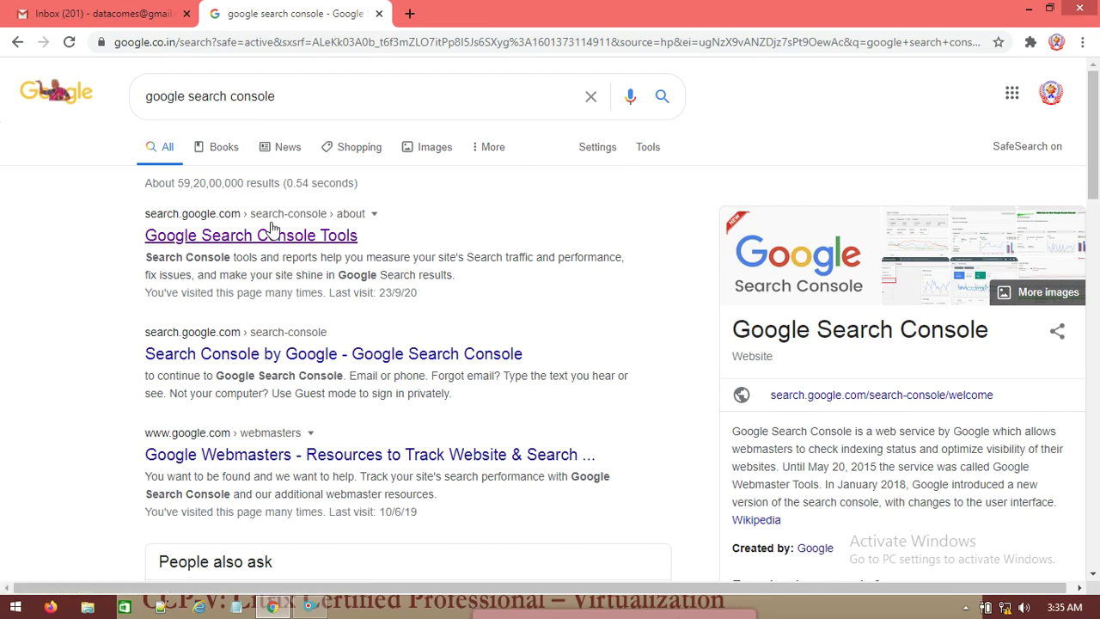
{"action": "left_click", "coordinate": [298, 238]}
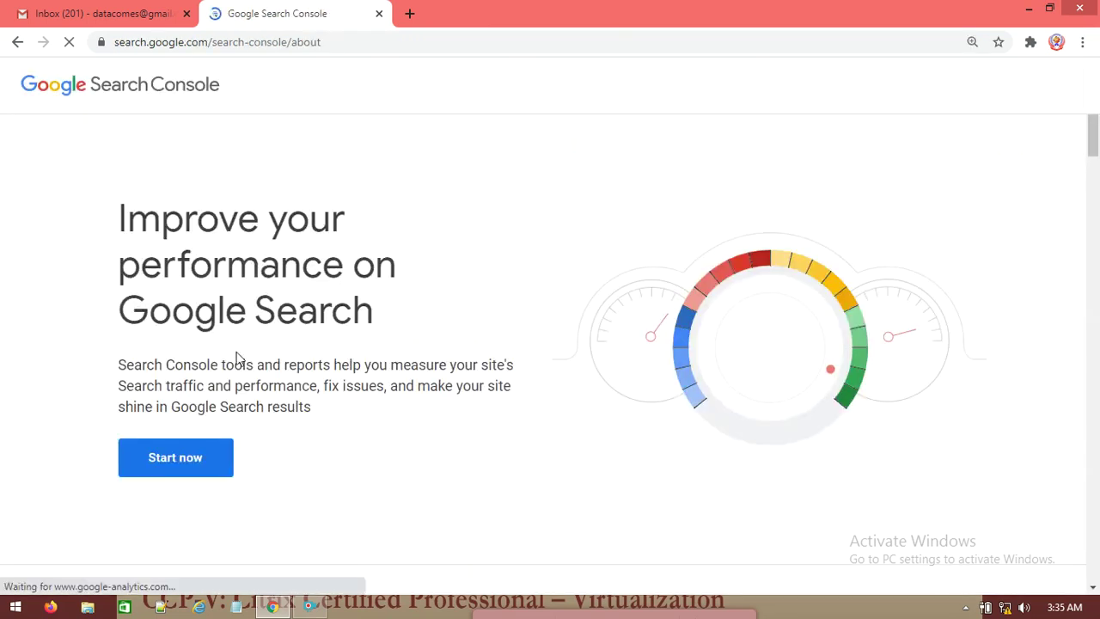
{"action": "left_click", "coordinate": [164, 469]}
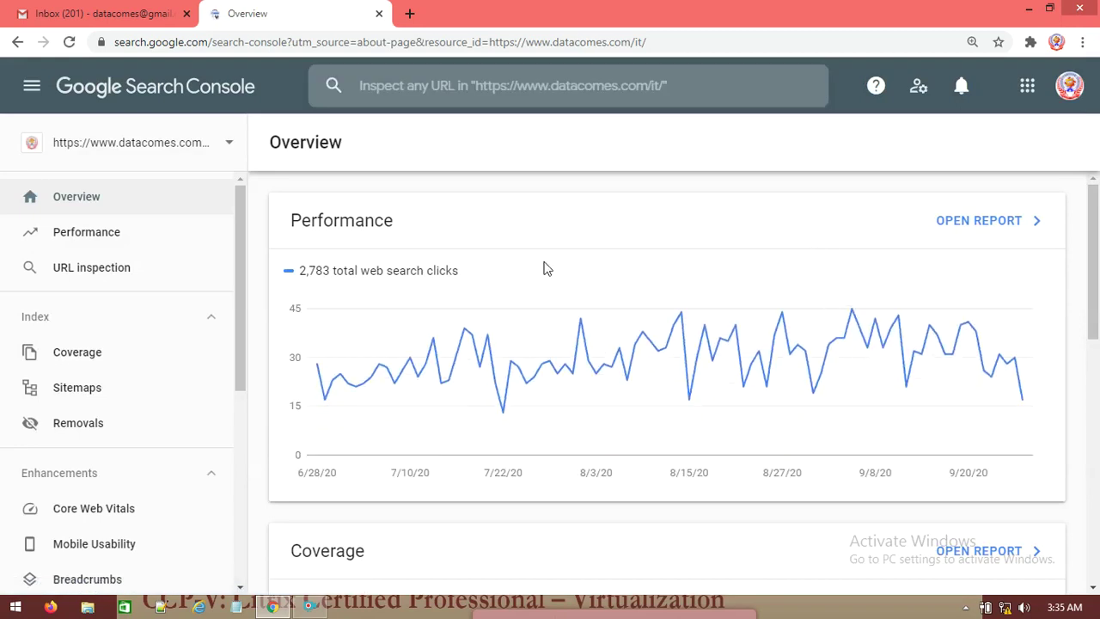
Review the Performance, Coverage and Enhancements sections on the Overview page of the datacomes.com/it property
{"action": "mouse_move", "coordinate": [359, 336]}
{"action": "scroll", "coordinate": [417, 395], "scroll_direction": "down", "scroll_amount": 5}
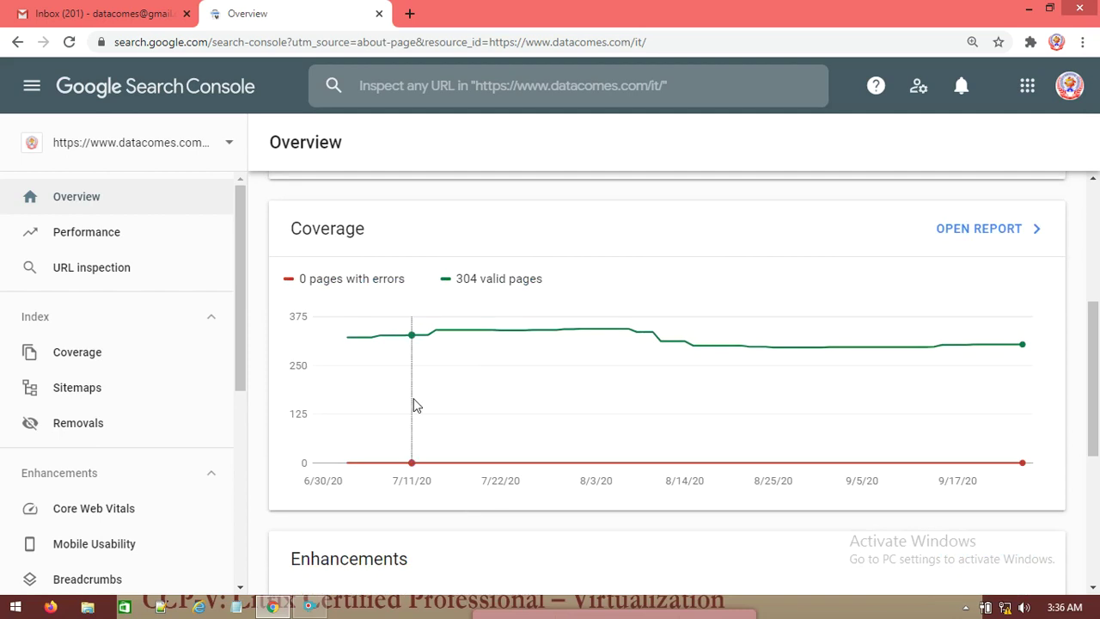
{"action": "scroll", "coordinate": [418, 413], "scroll_direction": "down", "scroll_amount": 3}
{"action": "scroll", "coordinate": [418, 420], "scroll_direction": "up", "scroll_amount": 4}
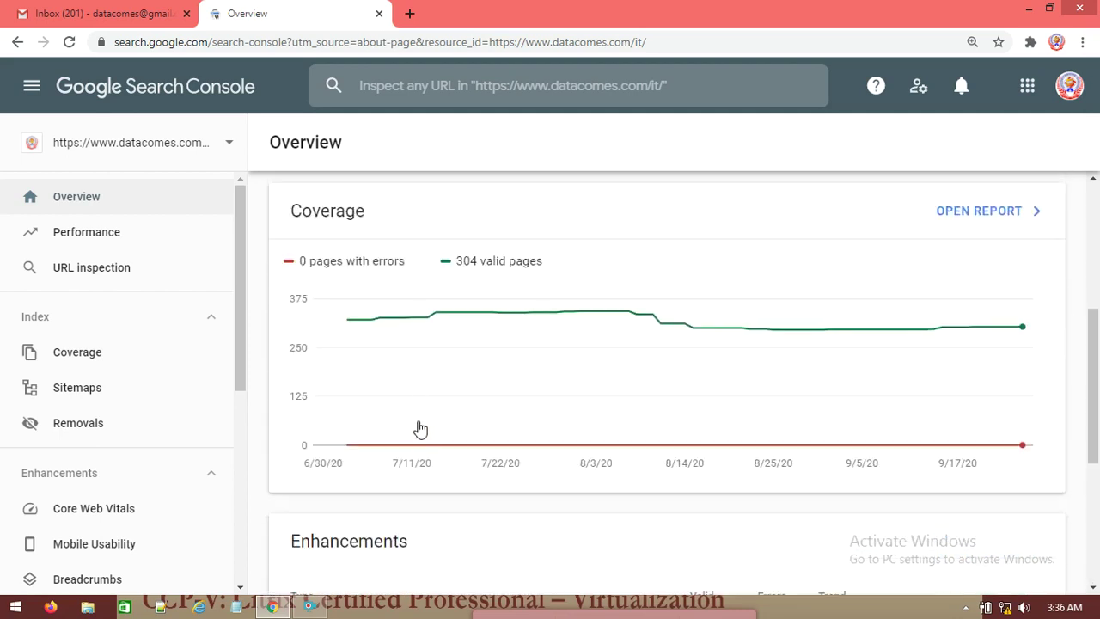
{"action": "scroll", "coordinate": [418, 424], "scroll_direction": "down", "scroll_amount": 3}
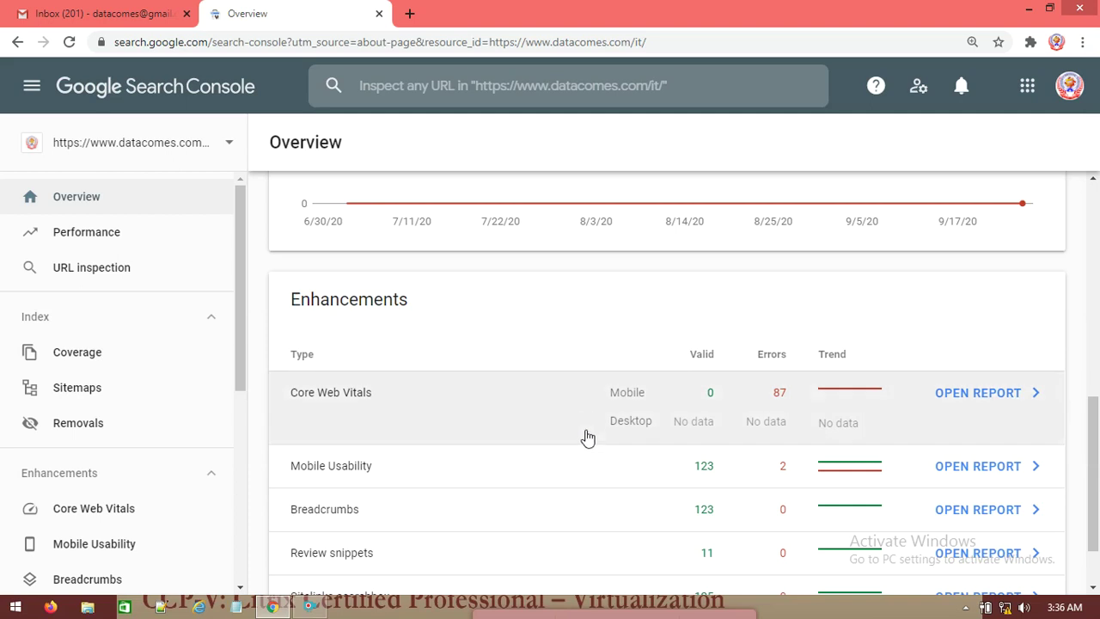
{"action": "scroll", "coordinate": [575, 444], "scroll_direction": "down", "scroll_amount": 1}
{"action": "scroll", "coordinate": [601, 443], "scroll_direction": "up", "scroll_amount": 5}
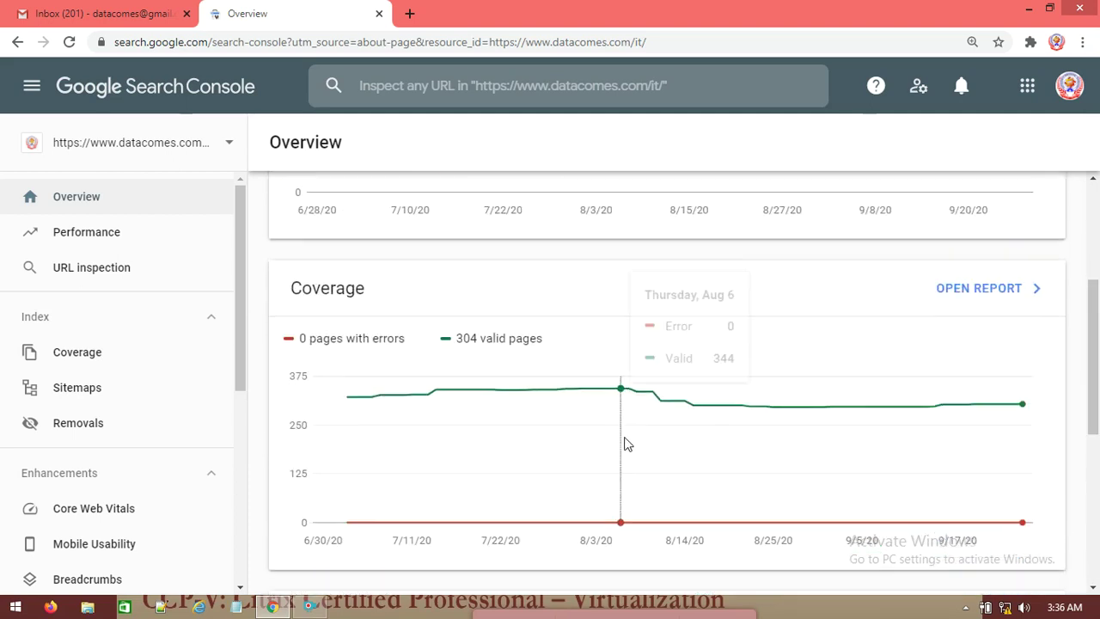
{"action": "scroll", "coordinate": [398, 437], "scroll_direction": "down", "scroll_amount": 5}
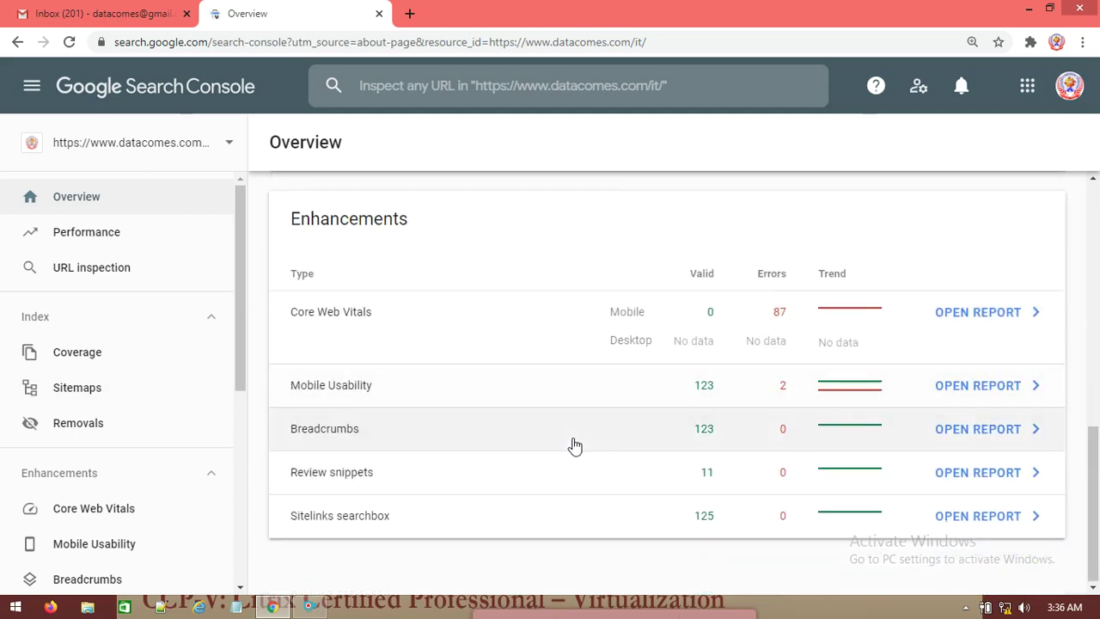
{"action": "scroll", "coordinate": [567, 456], "scroll_direction": "up", "scroll_amount": 4}
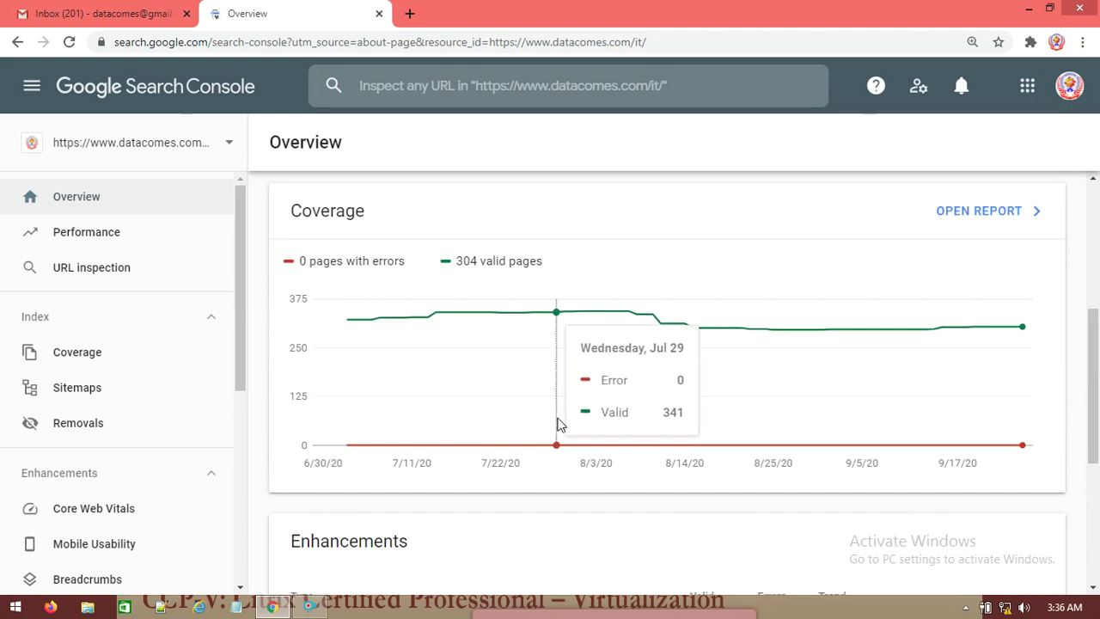
{"action": "scroll", "coordinate": [556, 419], "scroll_direction": "up", "scroll_amount": 3}
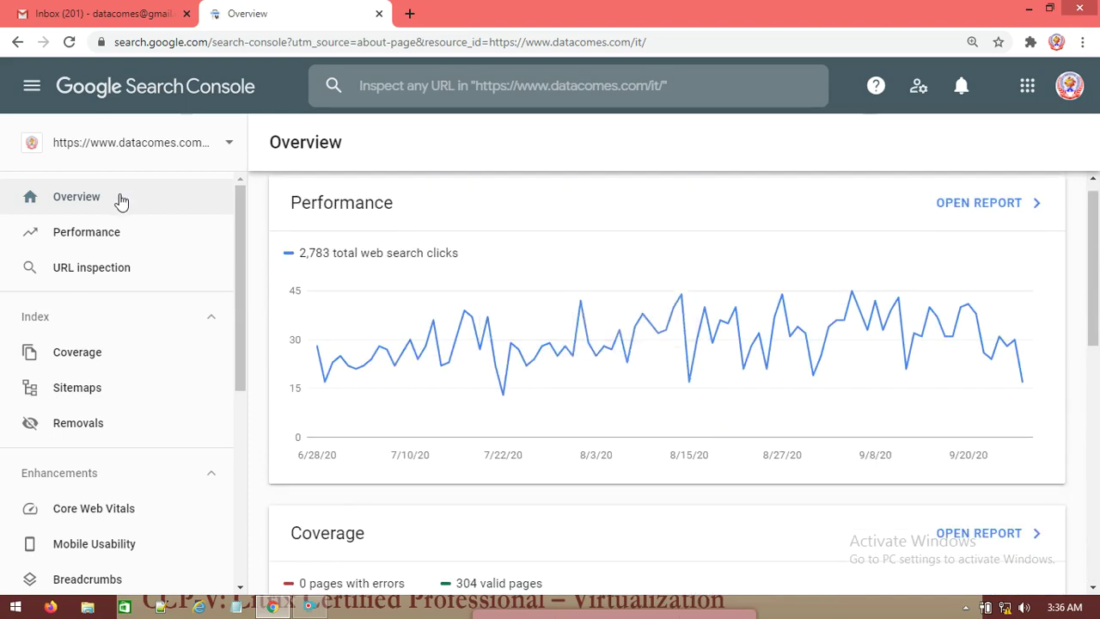
Open the Performance report and examine the clicks and impressions chart and the first ten search queries
{"action": "left_click", "coordinate": [85, 233]}
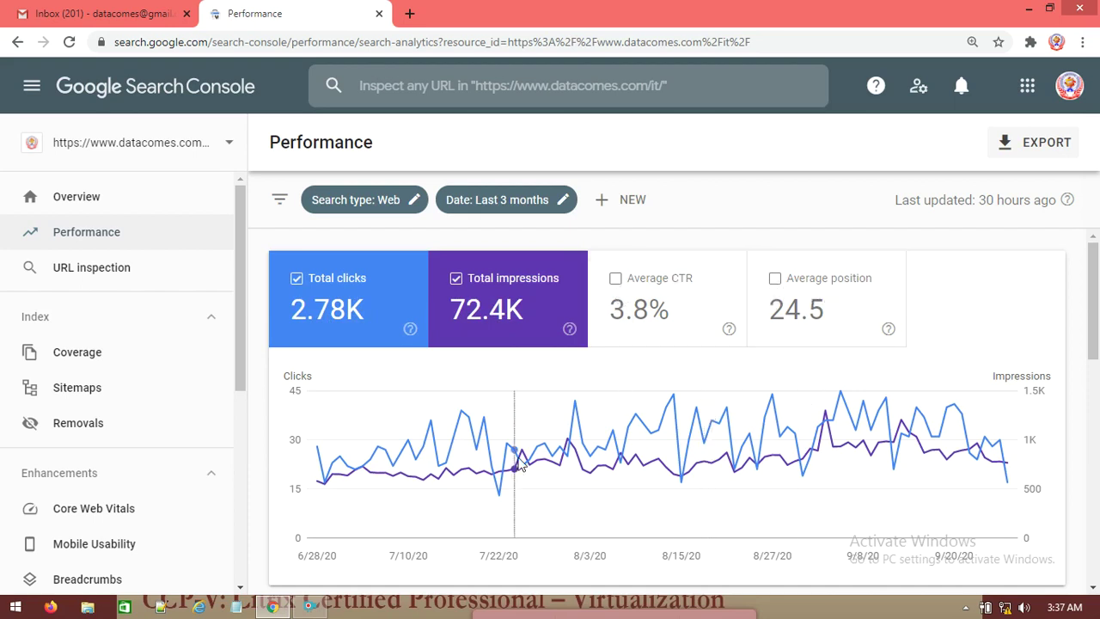
{"action": "scroll", "coordinate": [520, 464], "scroll_direction": "down", "scroll_amount": 5}
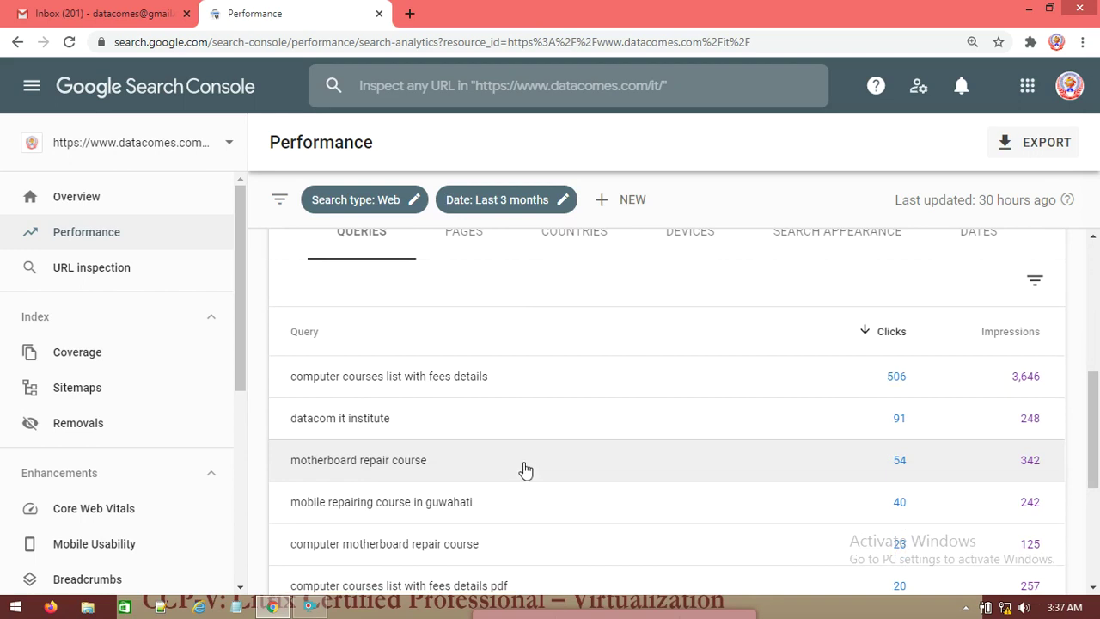
{"action": "scroll", "coordinate": [526, 468], "scroll_direction": "down", "scroll_amount": 4}
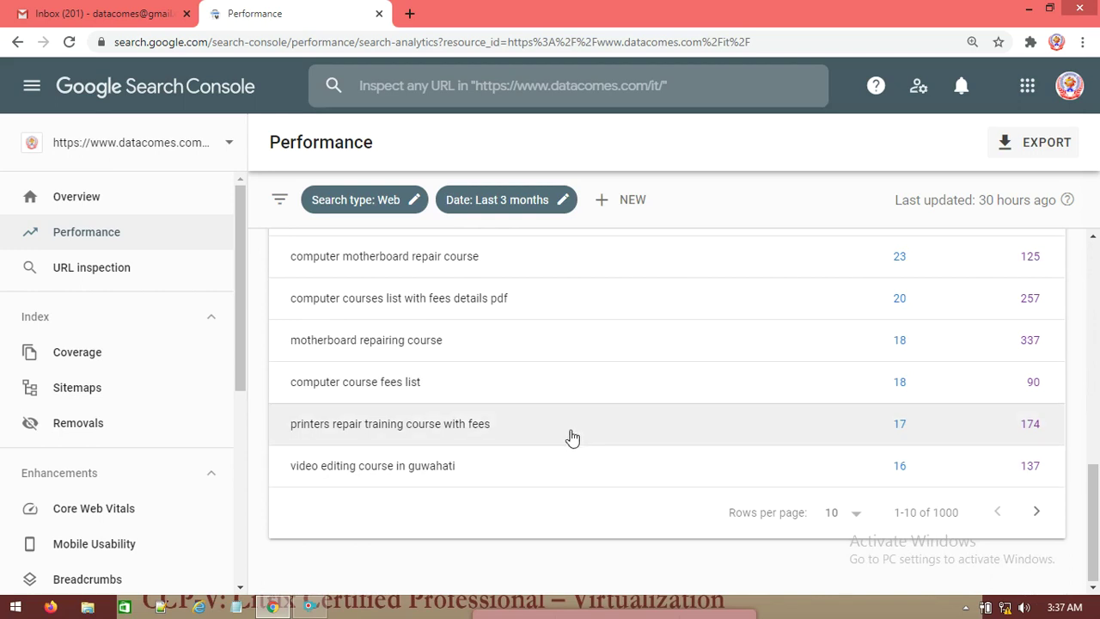
{"action": "scroll", "coordinate": [569, 438], "scroll_direction": "up", "scroll_amount": 8}
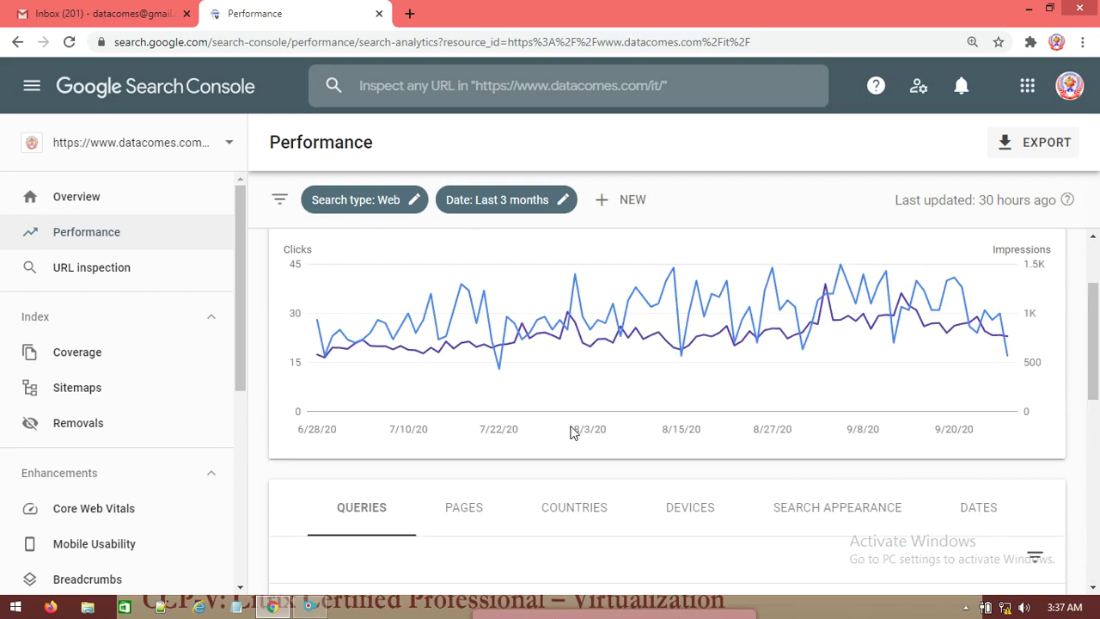
{"action": "scroll", "coordinate": [567, 430], "scroll_direction": "down", "scroll_amount": 3}
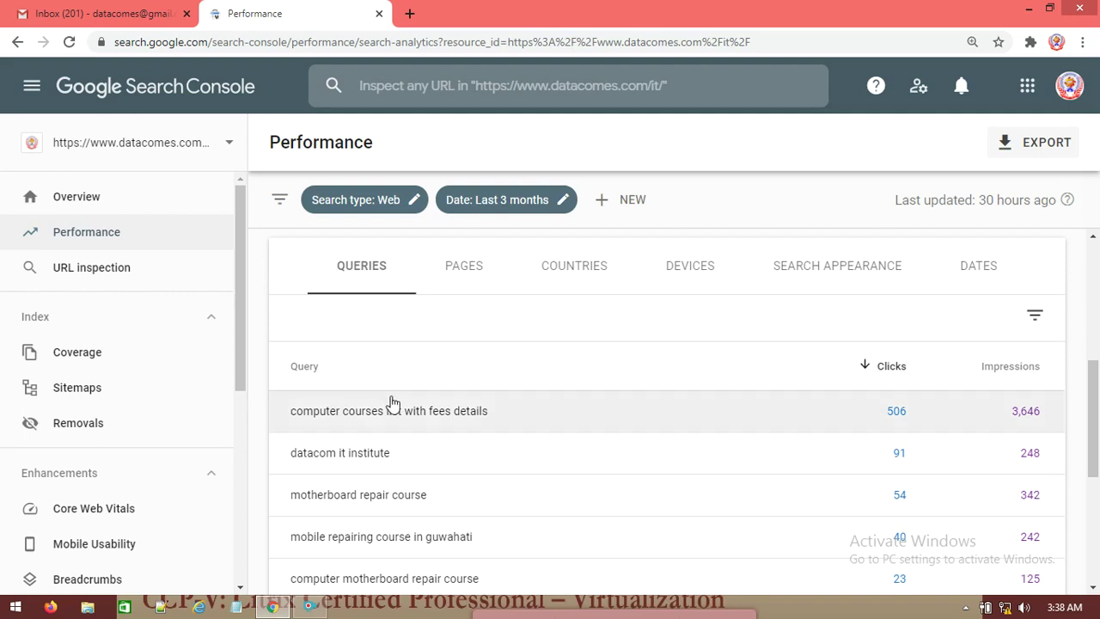
{"action": "scroll", "coordinate": [388, 395], "scroll_direction": "down", "scroll_amount": 3}
{"action": "scroll", "coordinate": [393, 352], "scroll_direction": "down", "scroll_amount": 1}
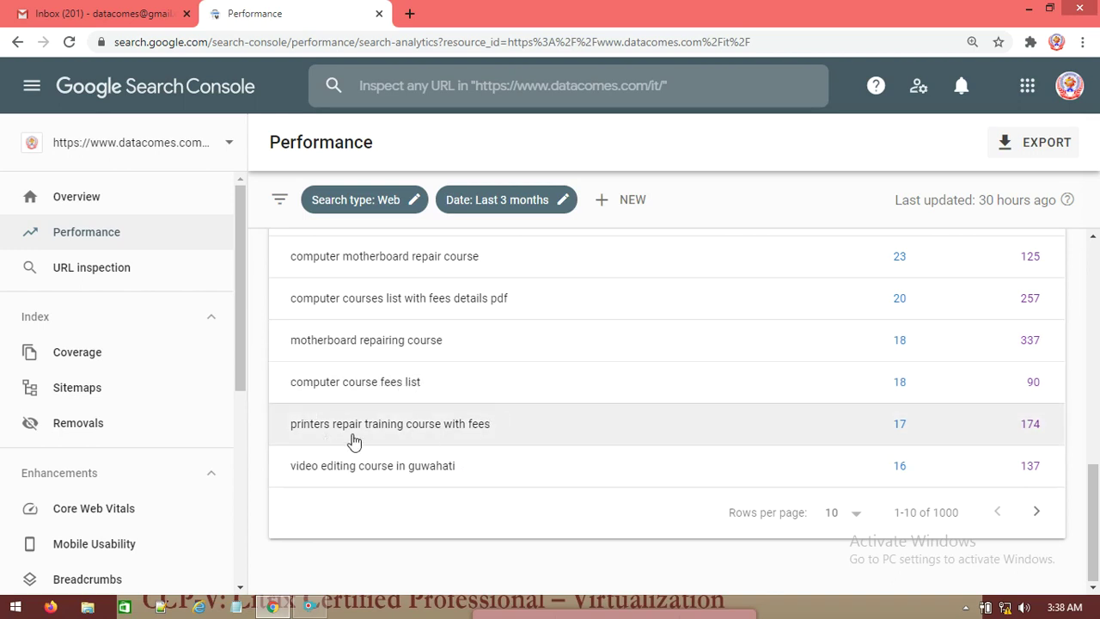
{"action": "scroll", "coordinate": [352, 335], "scroll_direction": "up", "scroll_amount": 2}
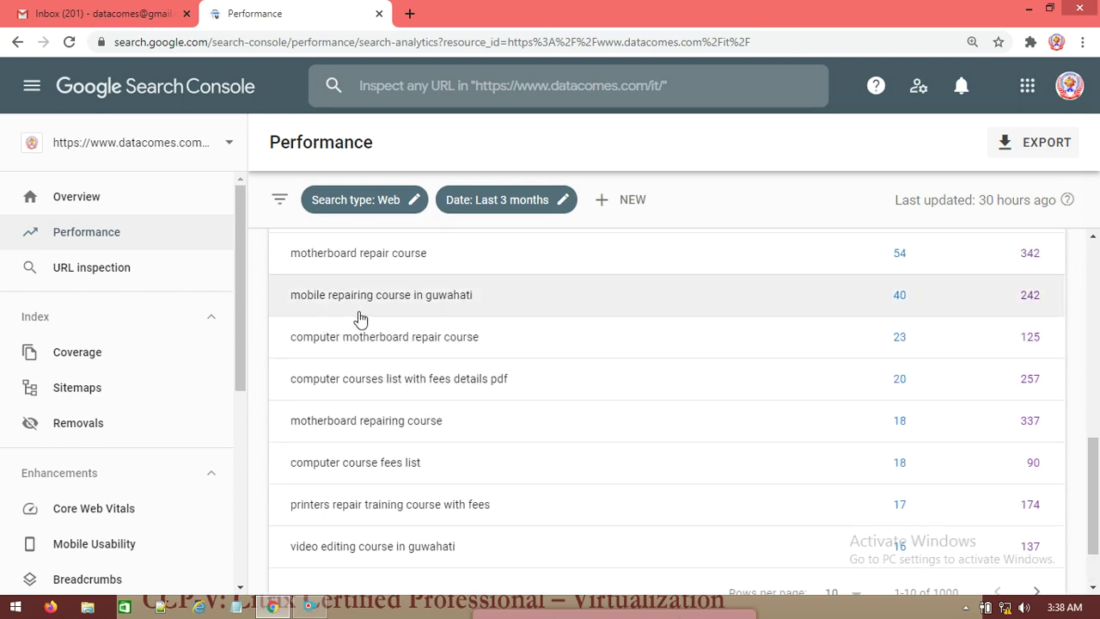
{"action": "scroll", "coordinate": [357, 331], "scroll_direction": "up", "scroll_amount": 4}
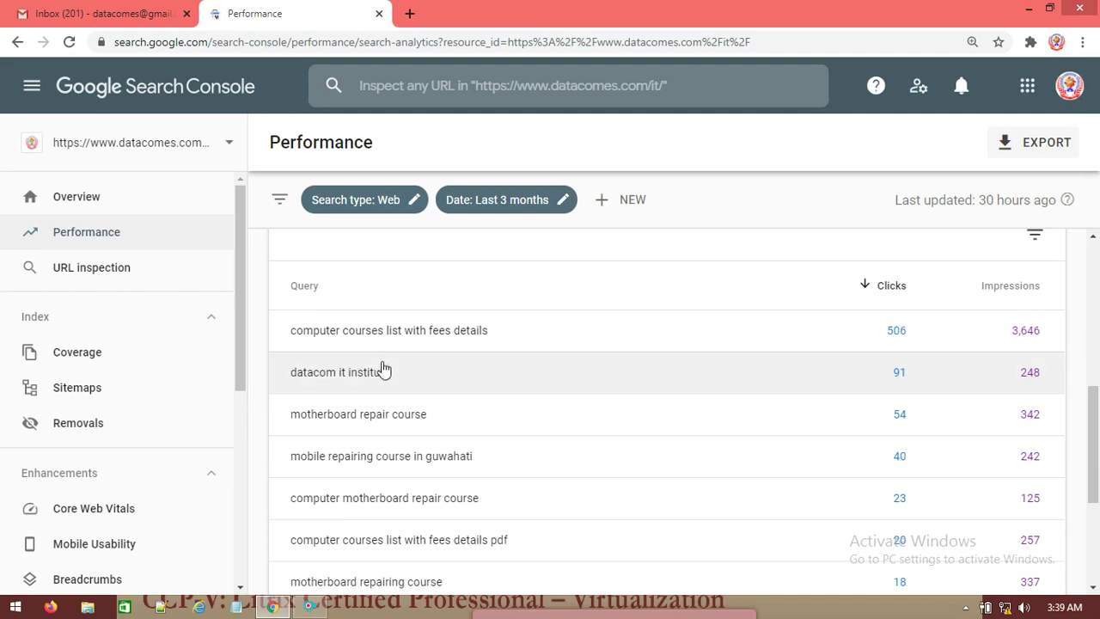
{"action": "scroll", "coordinate": [434, 421], "scroll_direction": "down", "scroll_amount": 3}
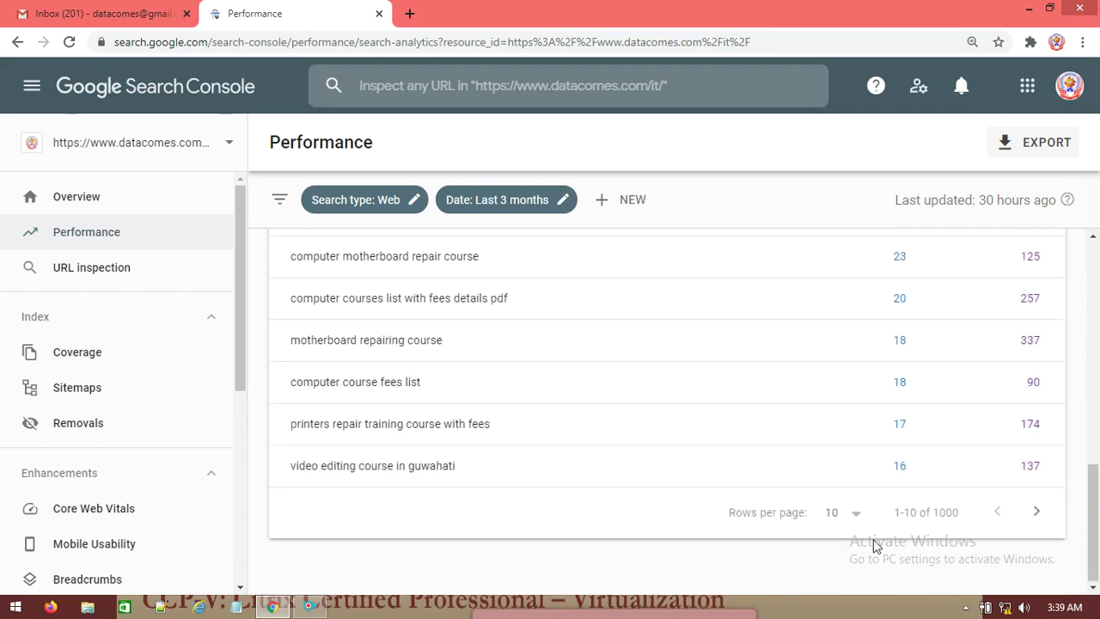
Advance the query table to rows 11-20 and read through those search queries
{"action": "left_click_drag", "start_coordinate": [929, 512], "coordinate": [954, 514]}
{"action": "left_click", "coordinate": [1035, 514]}
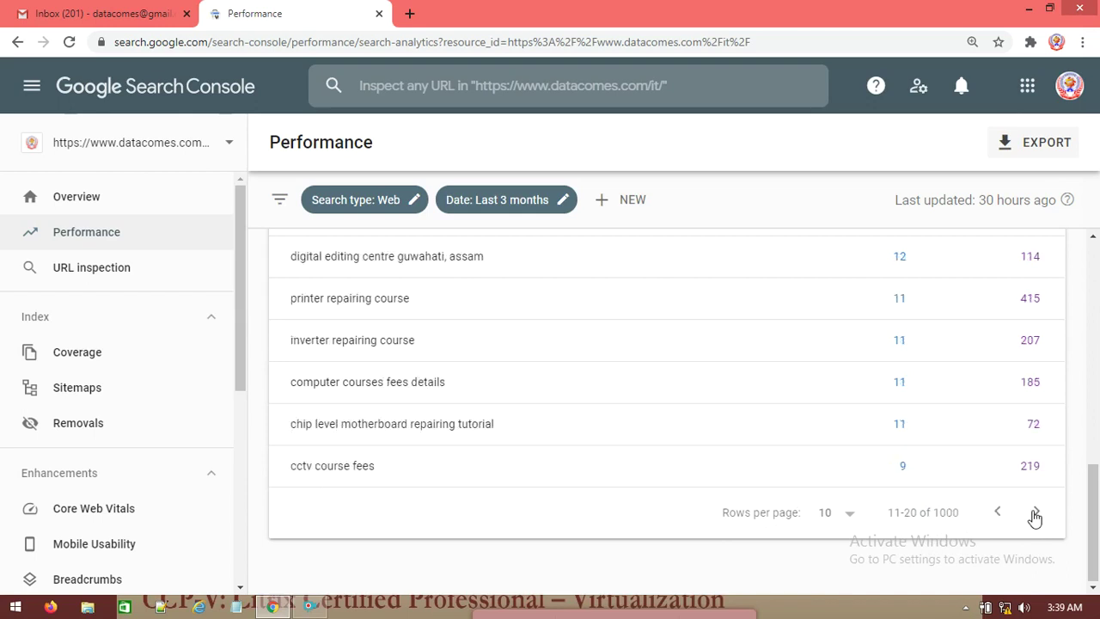
{"action": "scroll", "coordinate": [400, 400], "scroll_direction": "up", "scroll_amount": 3}
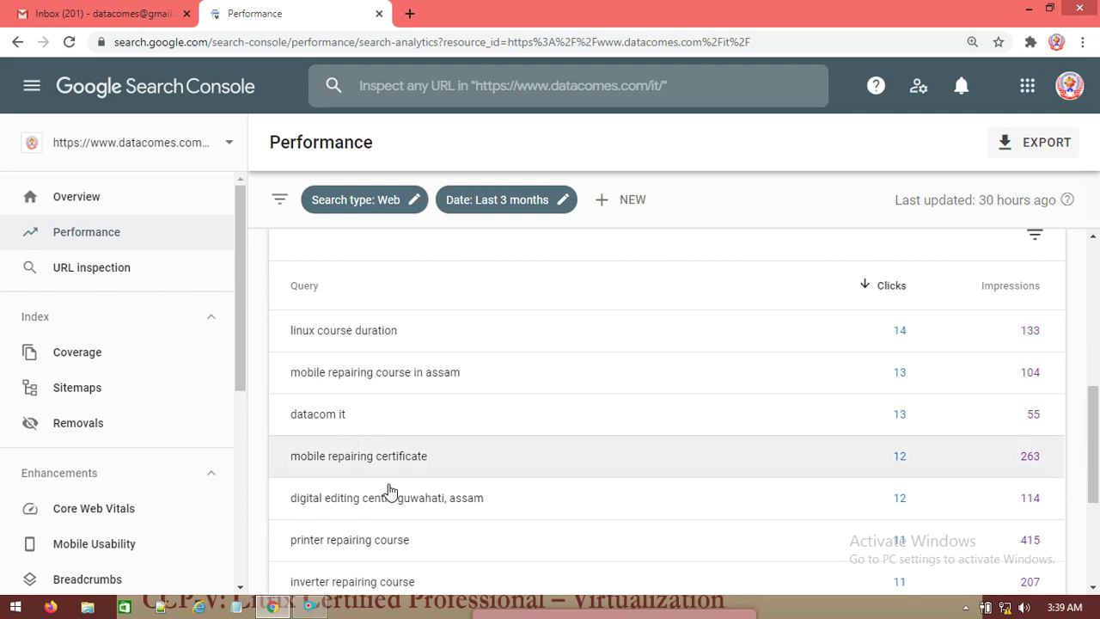
{"action": "scroll", "coordinate": [412, 515], "scroll_direction": "down", "scroll_amount": 1}
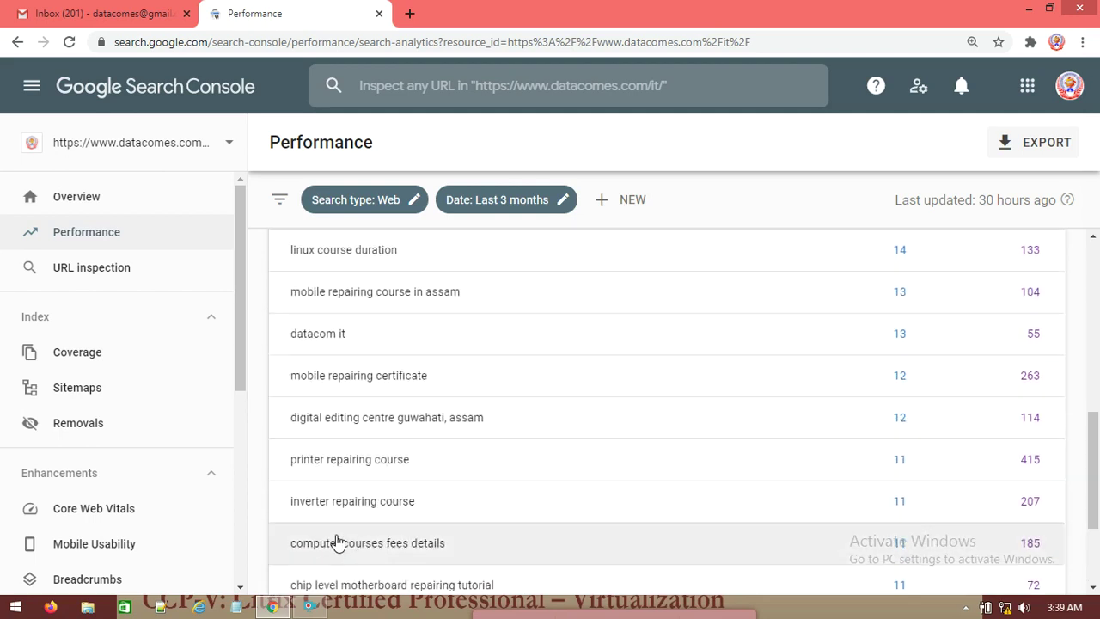
{"action": "scroll", "coordinate": [348, 540], "scroll_direction": "down", "scroll_amount": 1}
{"action": "scroll", "coordinate": [340, 539], "scroll_direction": "down", "scroll_amount": 1}
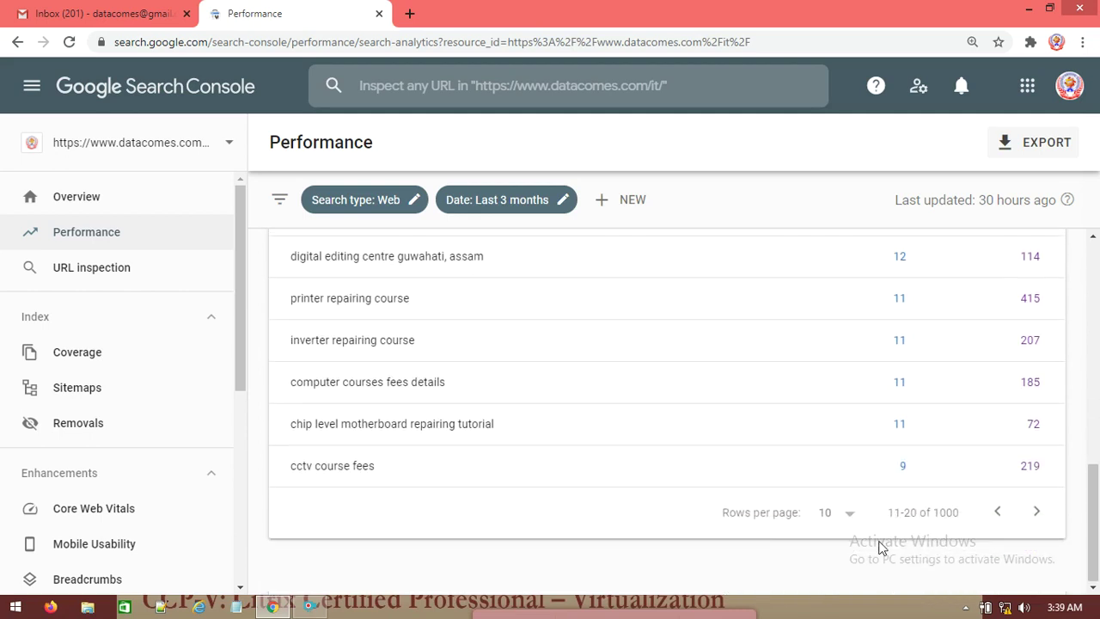
Page forward through the query table to rows 51-60, reading the search queries along the way
{"action": "left_click", "coordinate": [1036, 512]}
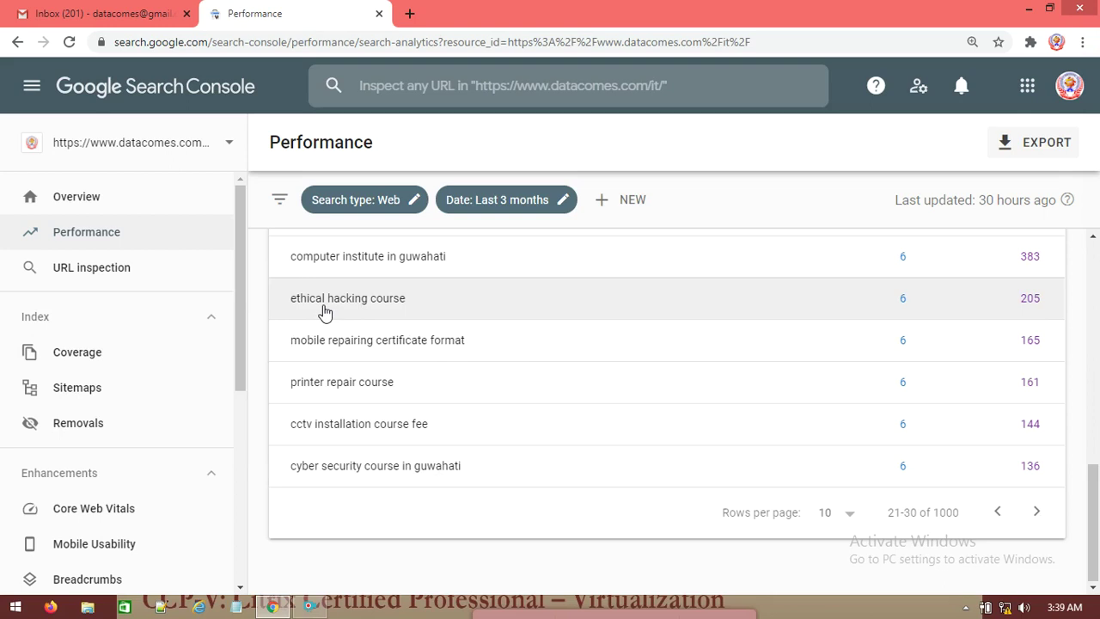
{"action": "scroll", "coordinate": [349, 308], "scroll_direction": "up", "scroll_amount": 2}
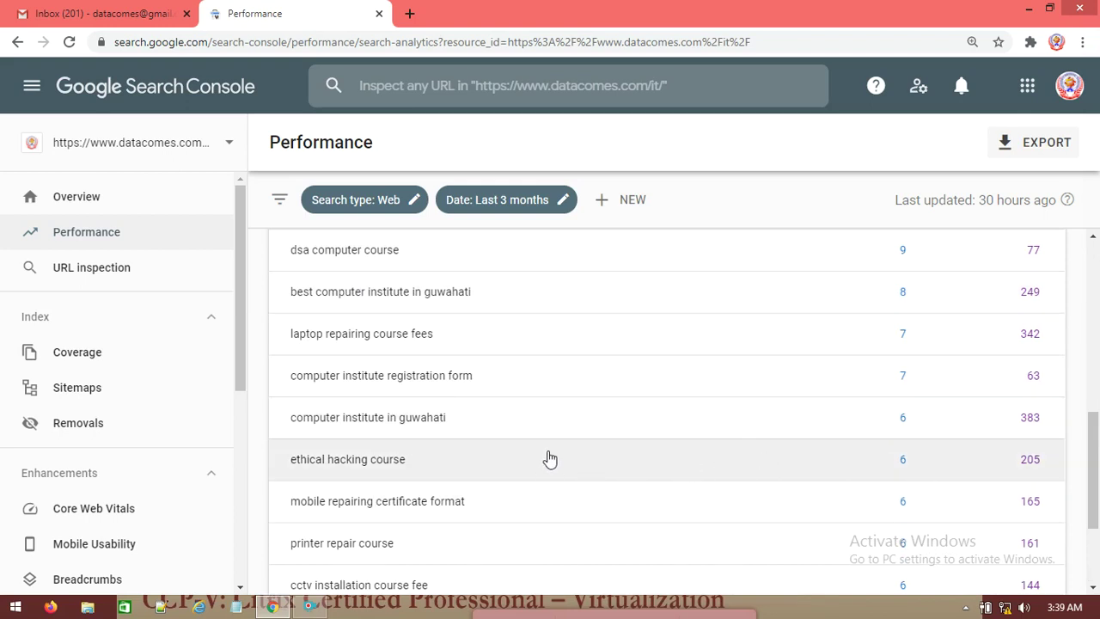
{"action": "scroll", "coordinate": [550, 461], "scroll_direction": "down", "scroll_amount": 3}
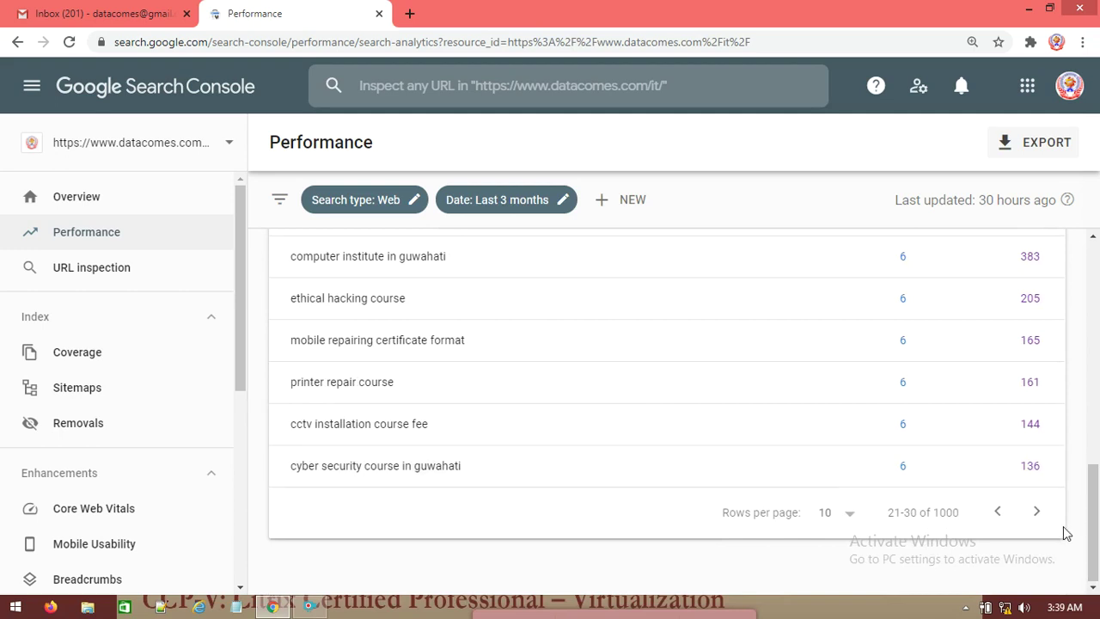
{"action": "left_click", "coordinate": [1037, 513]}
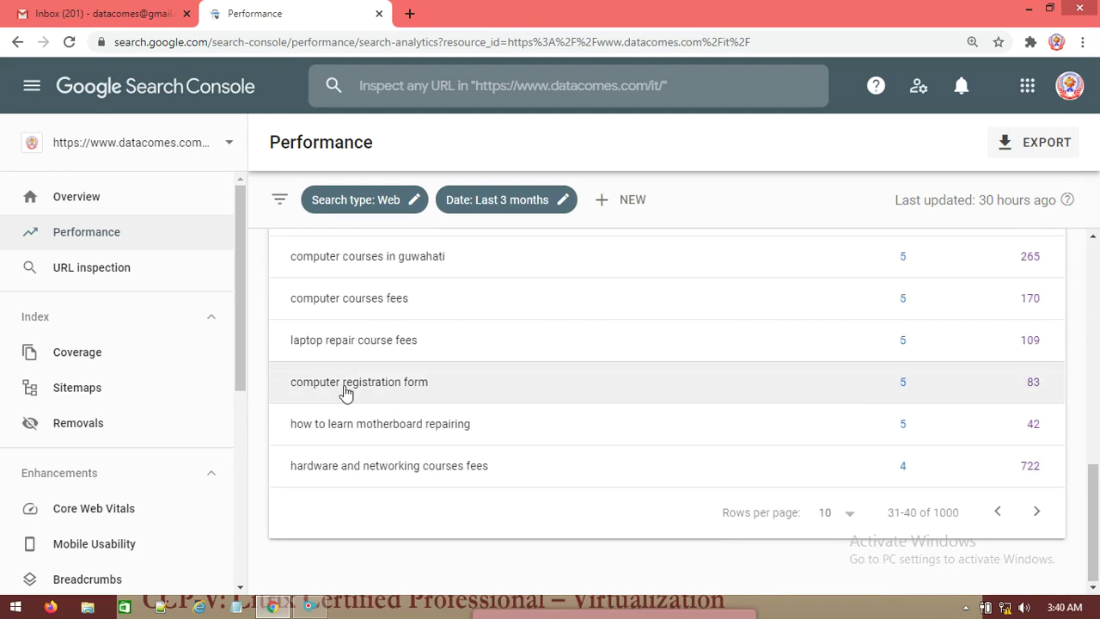
{"action": "scroll", "coordinate": [342, 361], "scroll_direction": "up", "scroll_amount": 3}
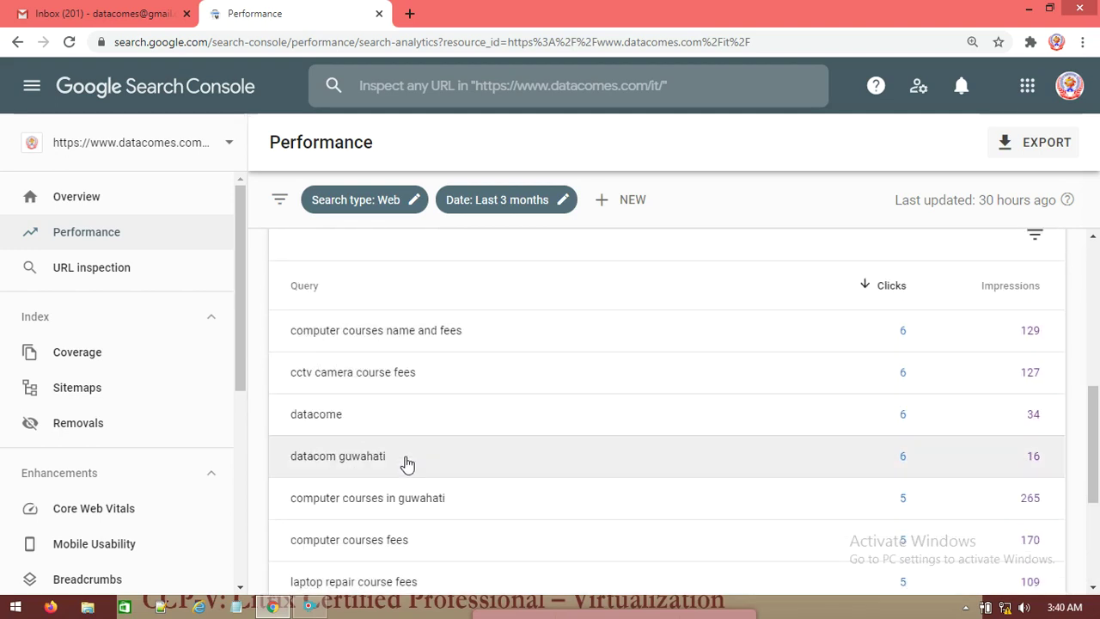
{"action": "scroll", "coordinate": [376, 499], "scroll_direction": "down", "scroll_amount": 3}
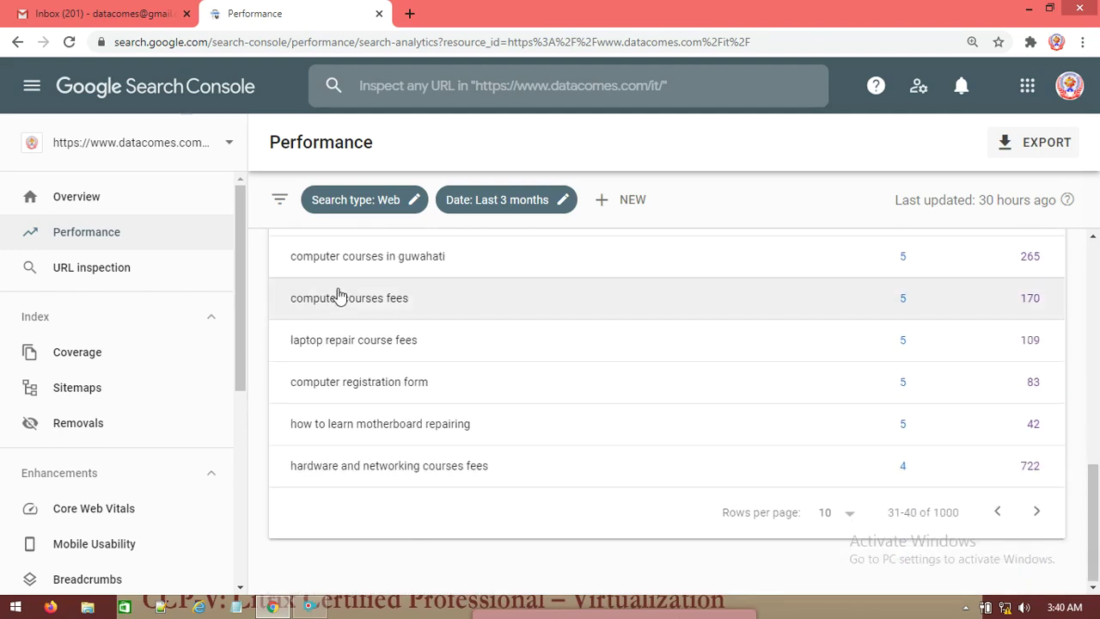
{"action": "left_click", "coordinate": [1036, 512]}
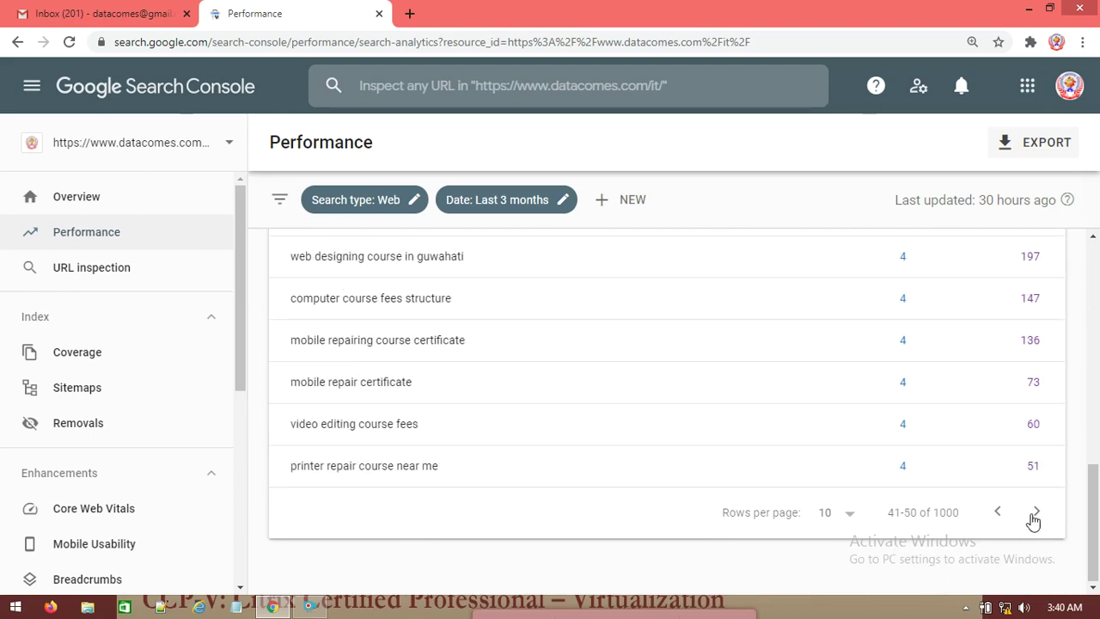
{"action": "left_click", "coordinate": [1039, 514]}
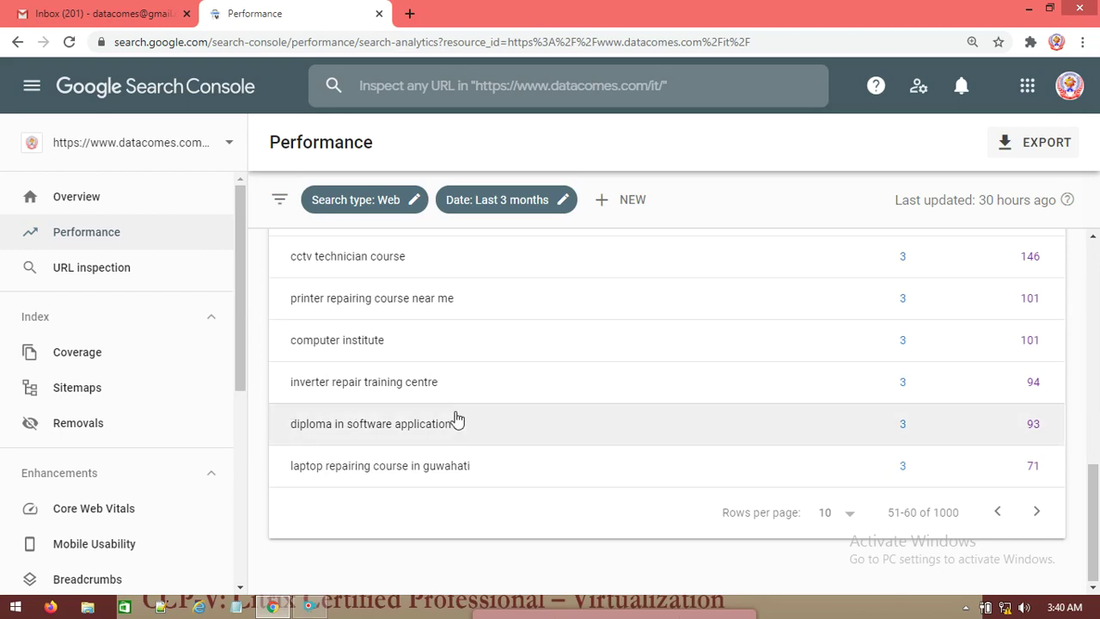
Check the performance data for the query "laptop repairing course in guwahati", then return to the full query list
{"action": "left_click", "coordinate": [362, 466]}
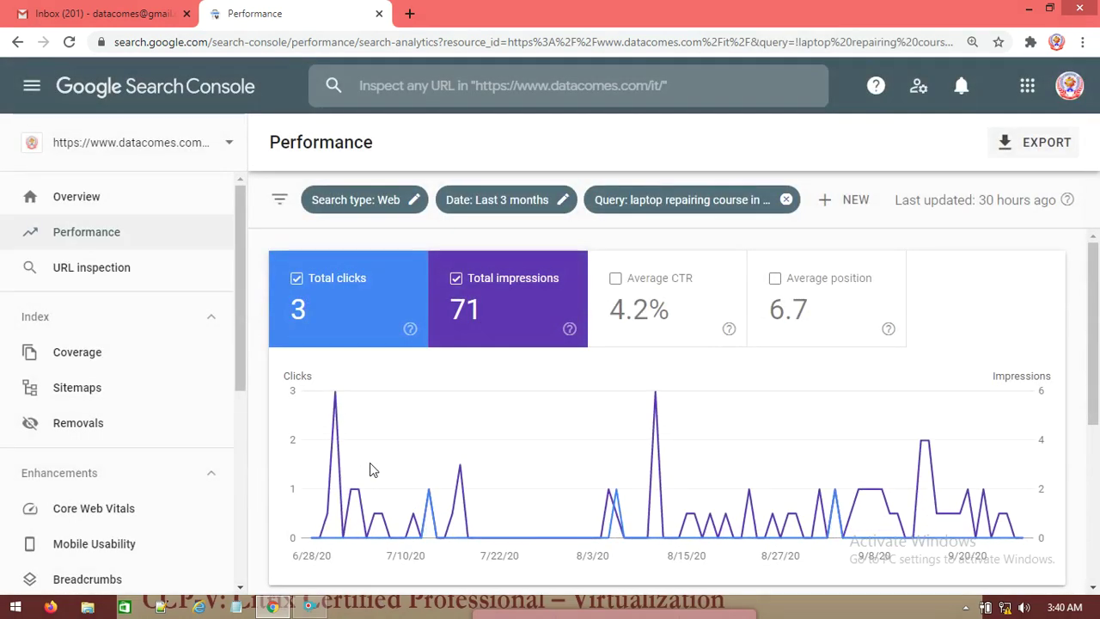
{"action": "scroll", "coordinate": [579, 403], "scroll_direction": "down", "scroll_amount": 2}
{"action": "scroll", "coordinate": [574, 420], "scroll_direction": "down", "scroll_amount": 2}
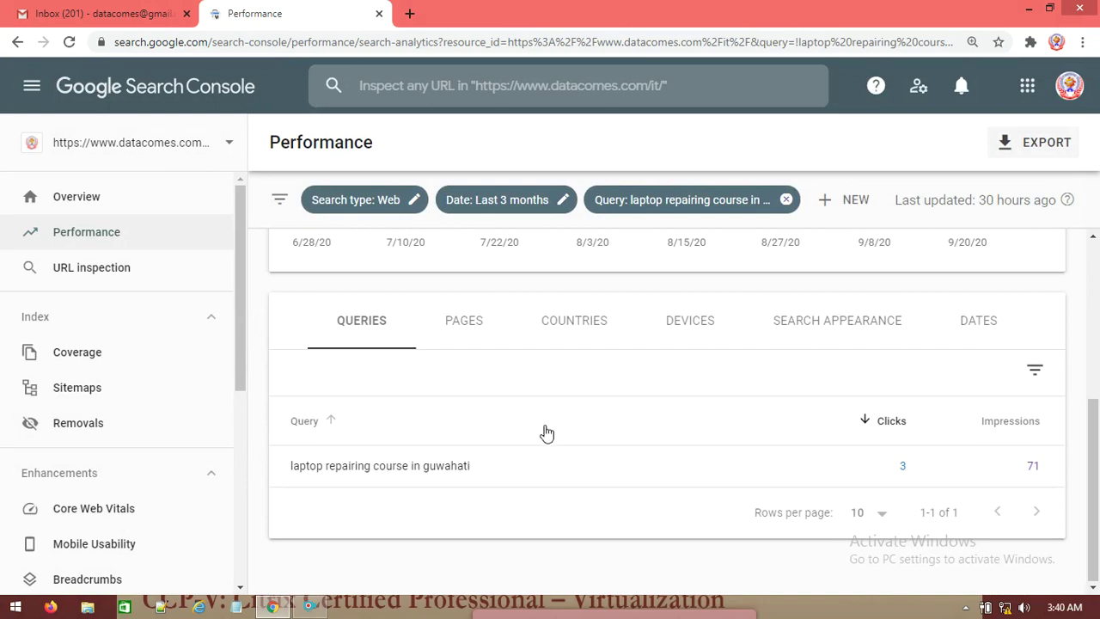
{"action": "left_click", "coordinate": [18, 43]}
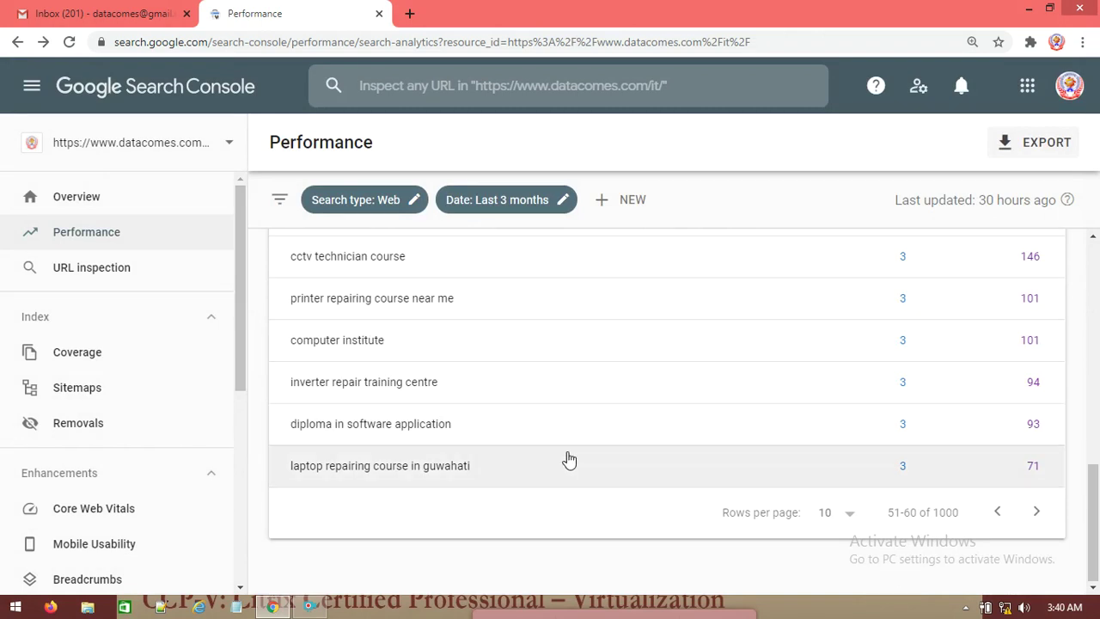
Review the date range options available for the report, then dismiss them without applying a new range
{"action": "scroll", "coordinate": [571, 481], "scroll_direction": "up", "scroll_amount": 4}
{"action": "scroll", "coordinate": [573, 484], "scroll_direction": "up", "scroll_amount": 3}
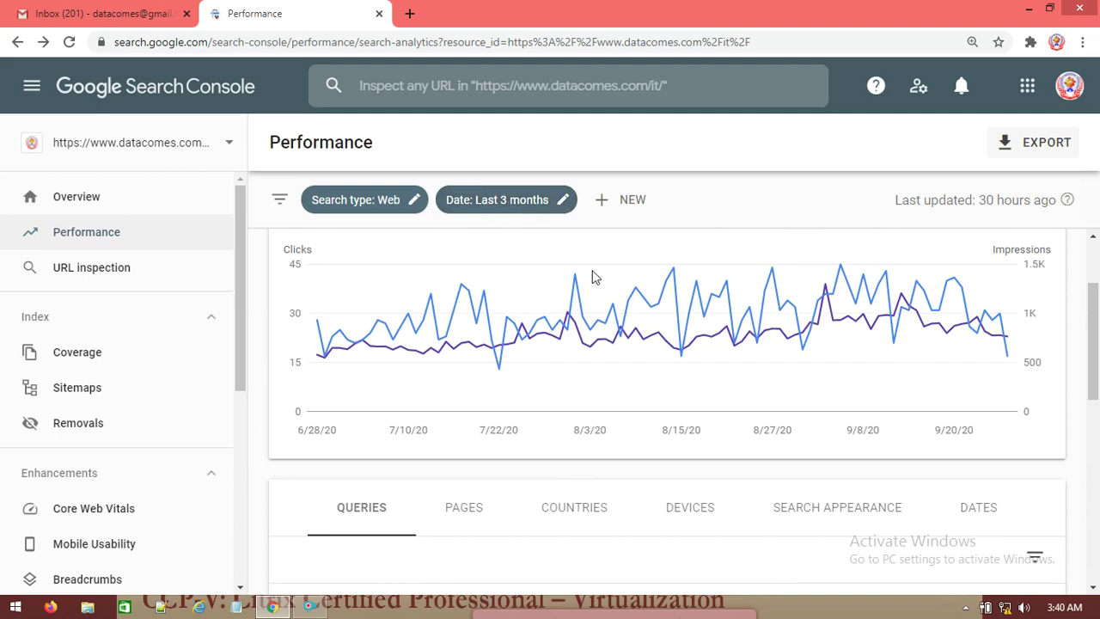
{"action": "scroll", "coordinate": [647, 499], "scroll_direction": "down", "scroll_amount": 1}
{"action": "scroll", "coordinate": [647, 493], "scroll_direction": "down", "scroll_amount": 3}
{"action": "left_click", "coordinate": [563, 200]}
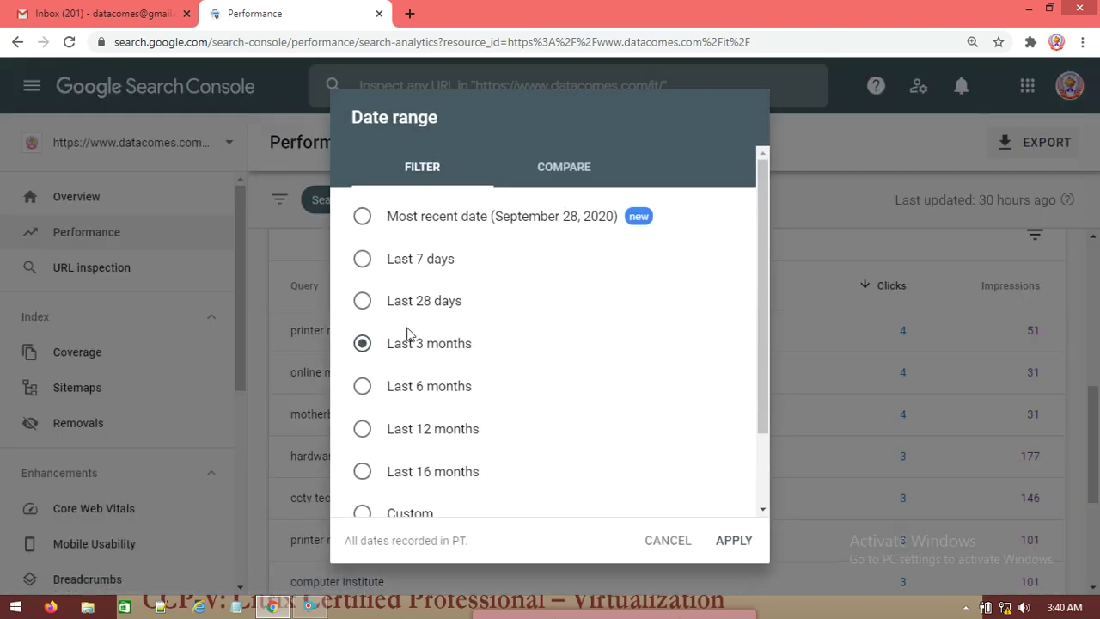
{"action": "left_click", "coordinate": [671, 543]}
{"action": "scroll", "coordinate": [830, 450], "scroll_direction": "down", "scroll_amount": 3}
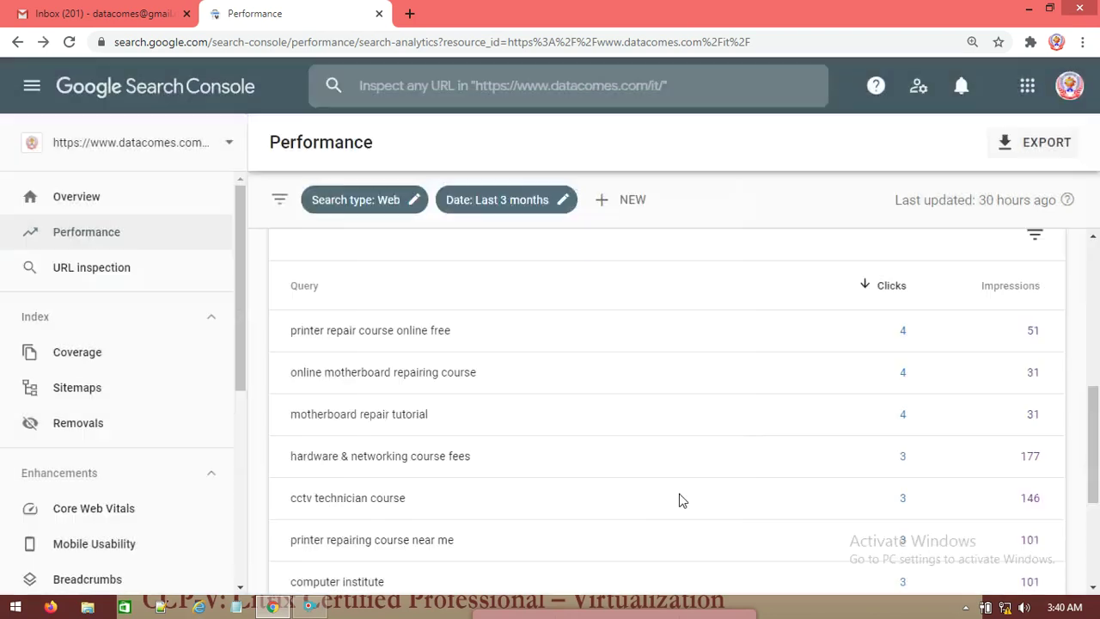
Break the performance data down by page and examine the clicks and impressions of the first ten page URLs
{"action": "scroll", "coordinate": [790, 442], "scroll_direction": "up", "scroll_amount": 4}
{"action": "scroll", "coordinate": [442, 351], "scroll_direction": "up", "scroll_amount": 3}
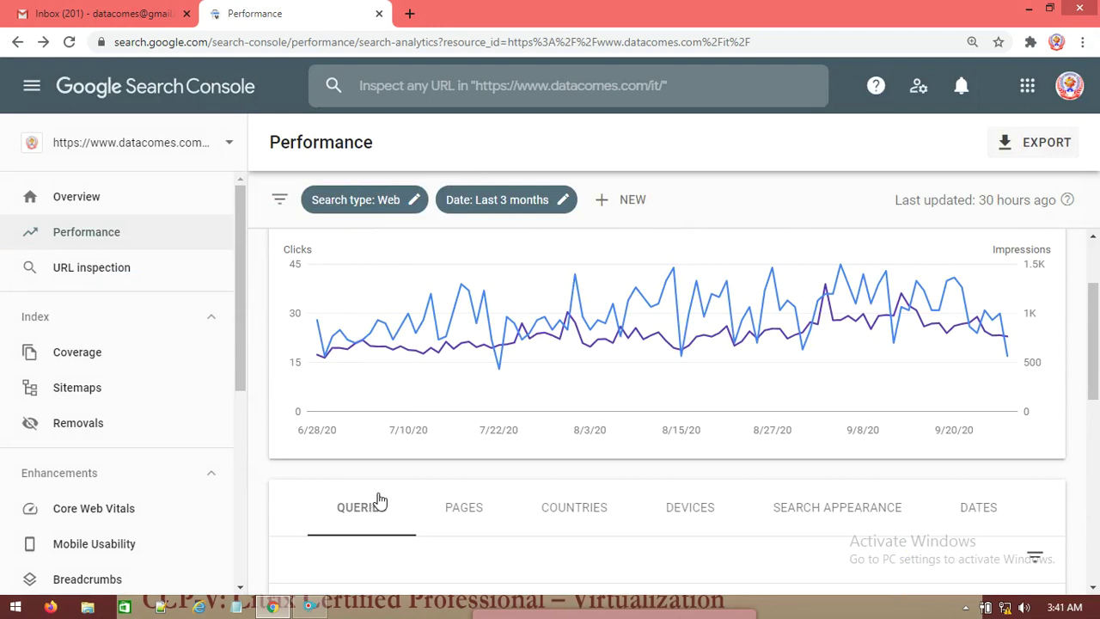
{"action": "left_click", "coordinate": [479, 512]}
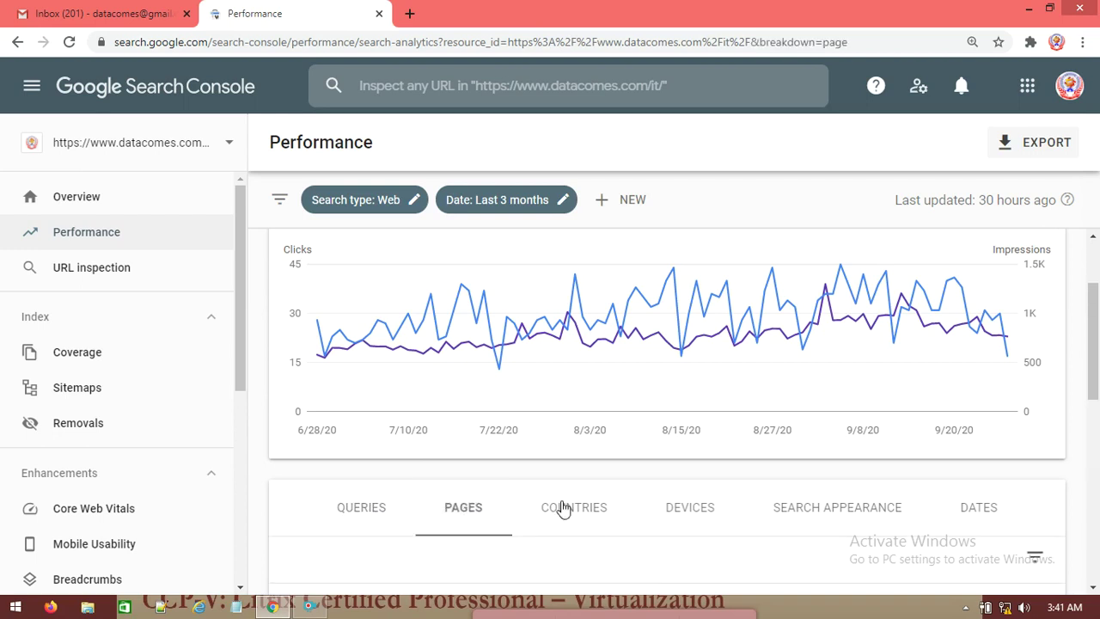
{"action": "scroll", "coordinate": [562, 508], "scroll_direction": "down", "scroll_amount": 3}
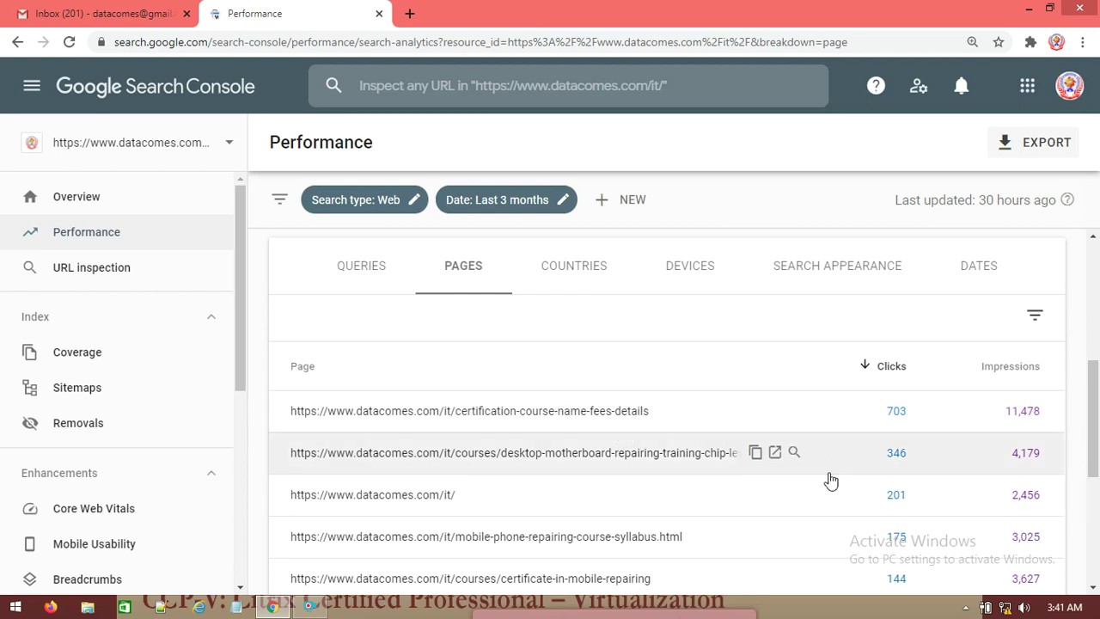
{"action": "scroll", "coordinate": [807, 489], "scroll_direction": "down", "scroll_amount": 3}
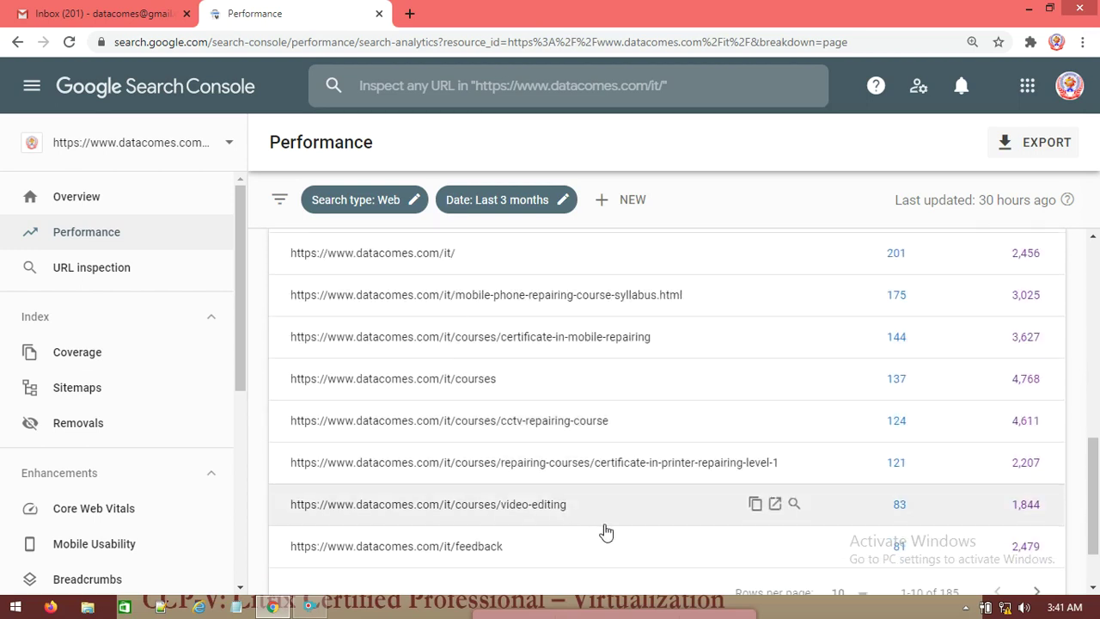
{"action": "scroll", "coordinate": [601, 527], "scroll_direction": "down", "scroll_amount": 2}
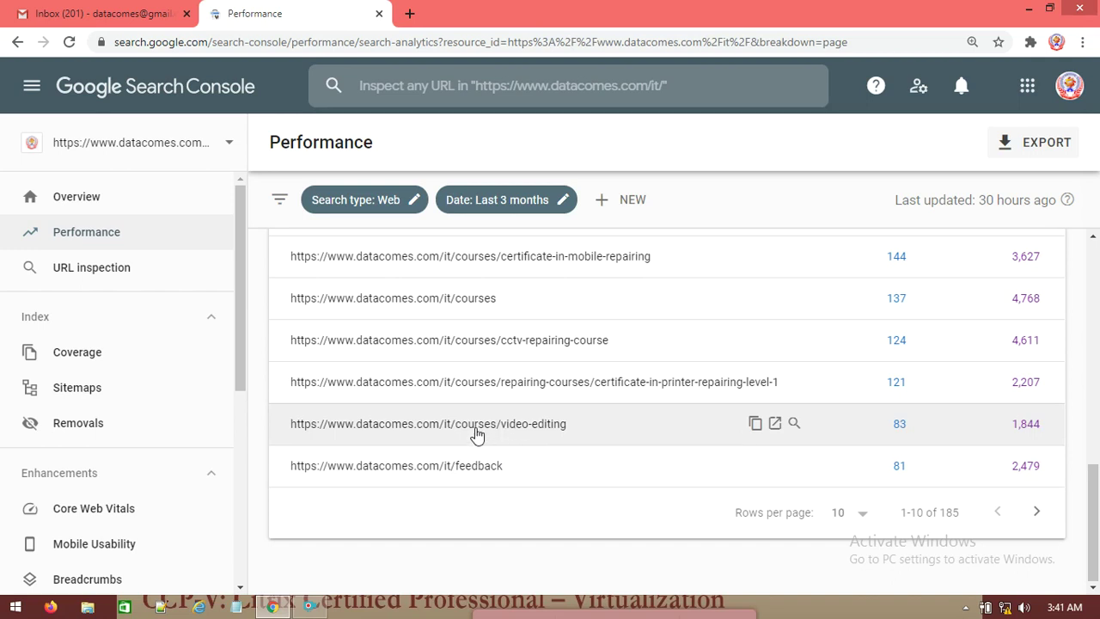
{"action": "scroll", "coordinate": [851, 301], "scroll_direction": "up", "scroll_amount": 5}
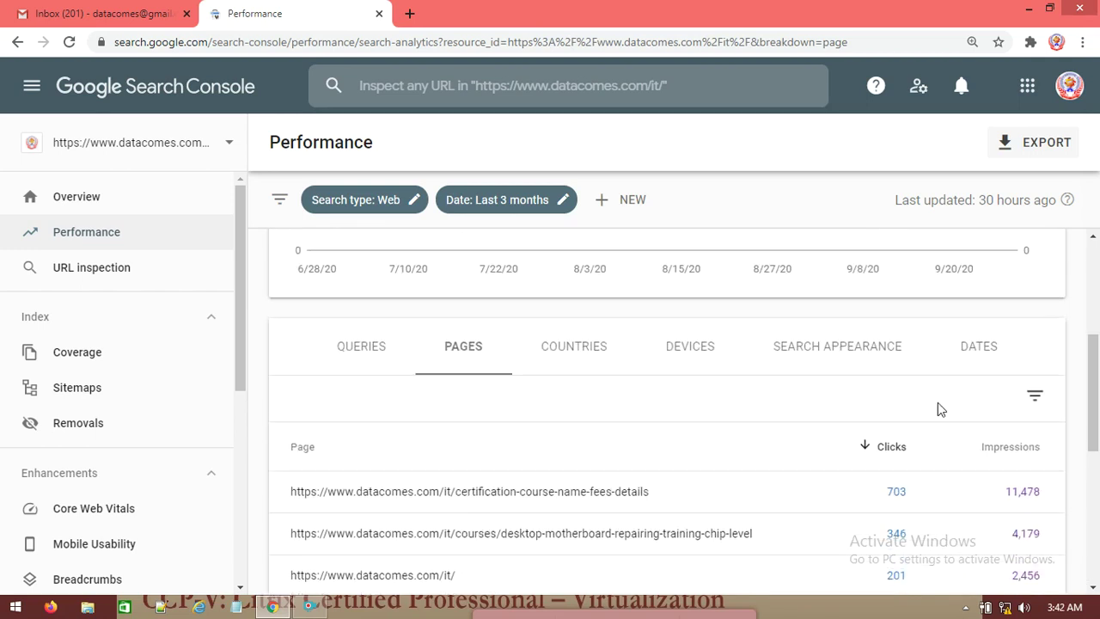
{"action": "scroll", "coordinate": [1023, 510], "scroll_direction": "down", "scroll_amount": 2}
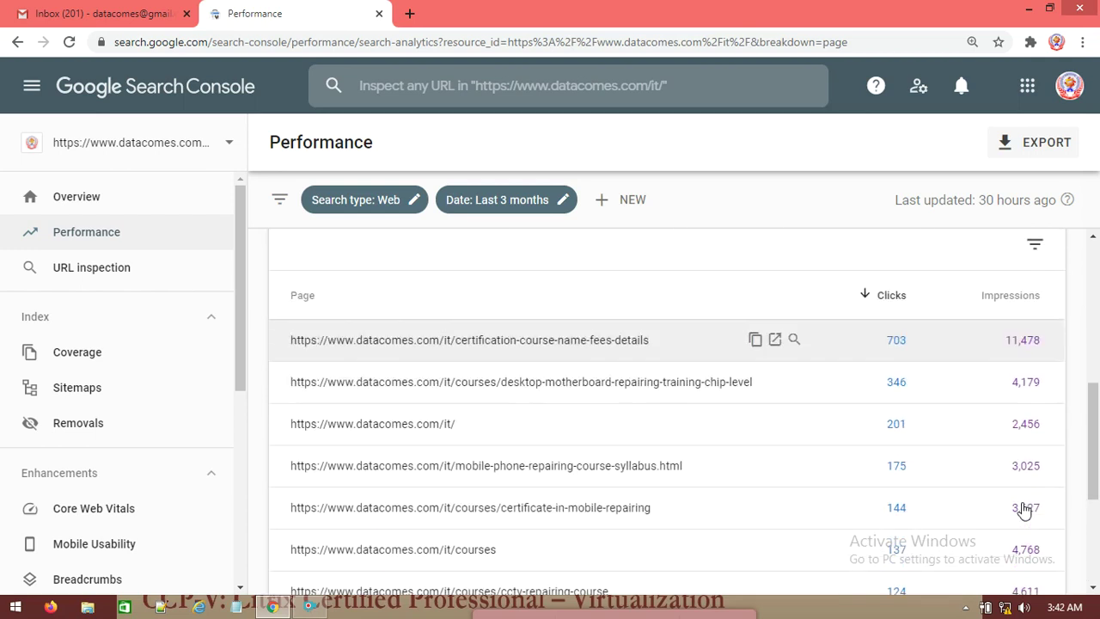
{"action": "scroll", "coordinate": [1029, 413], "scroll_direction": "down", "scroll_amount": 3}
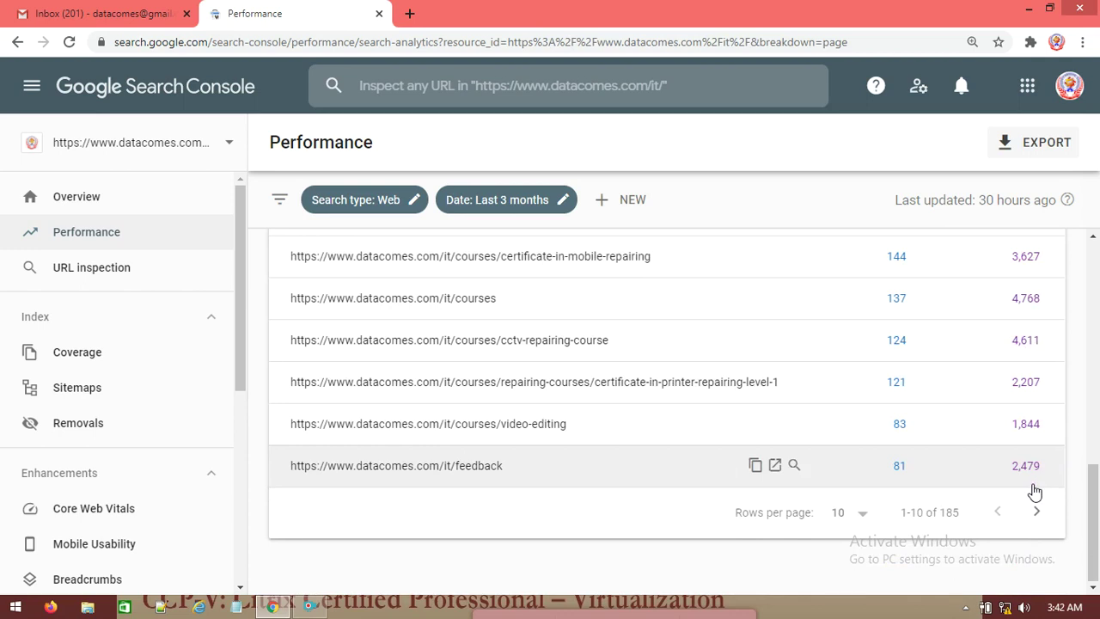
Page forward through the page table to rows 21-30, reading the listed URLs along the way
{"action": "left_click", "coordinate": [1037, 512]}
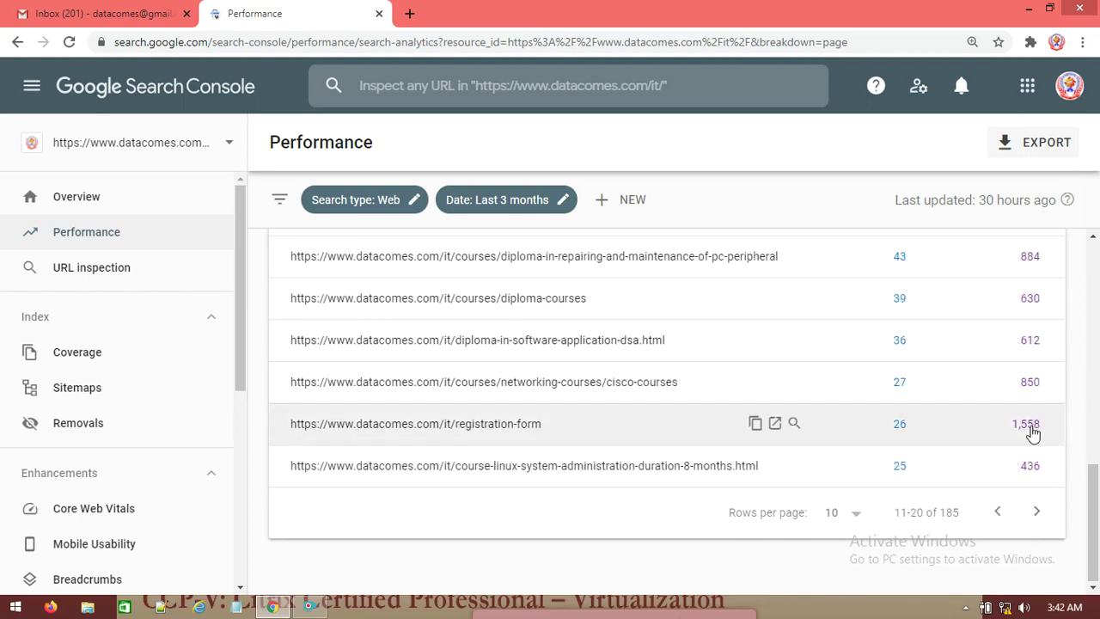
{"action": "scroll", "coordinate": [1027, 440], "scroll_direction": "up", "scroll_amount": 4}
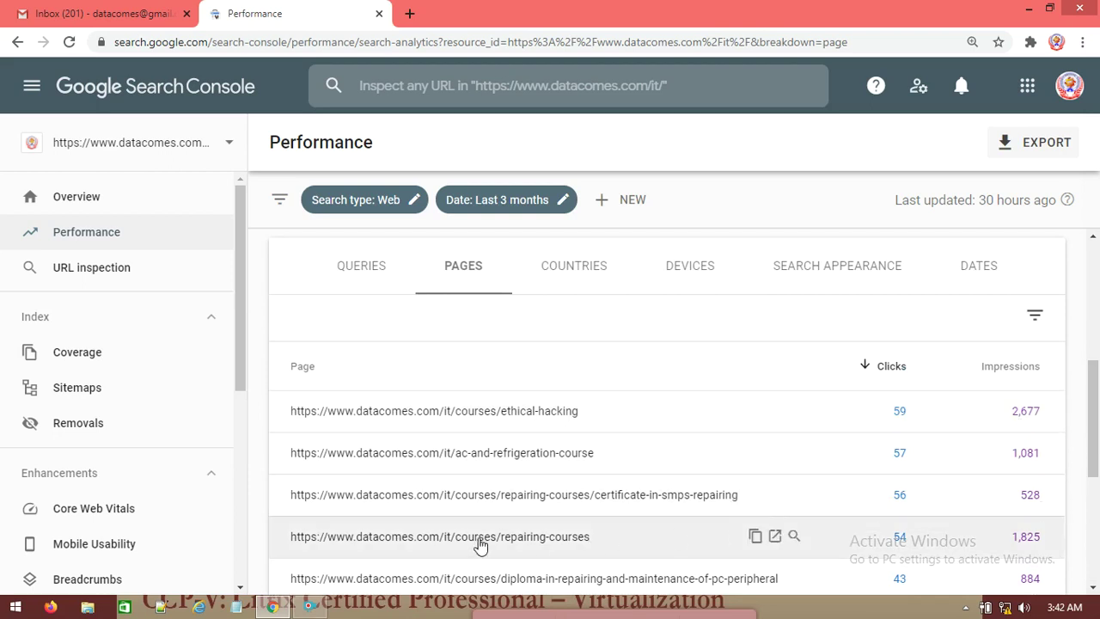
{"action": "scroll", "coordinate": [1002, 549], "scroll_direction": "down", "scroll_amount": 4}
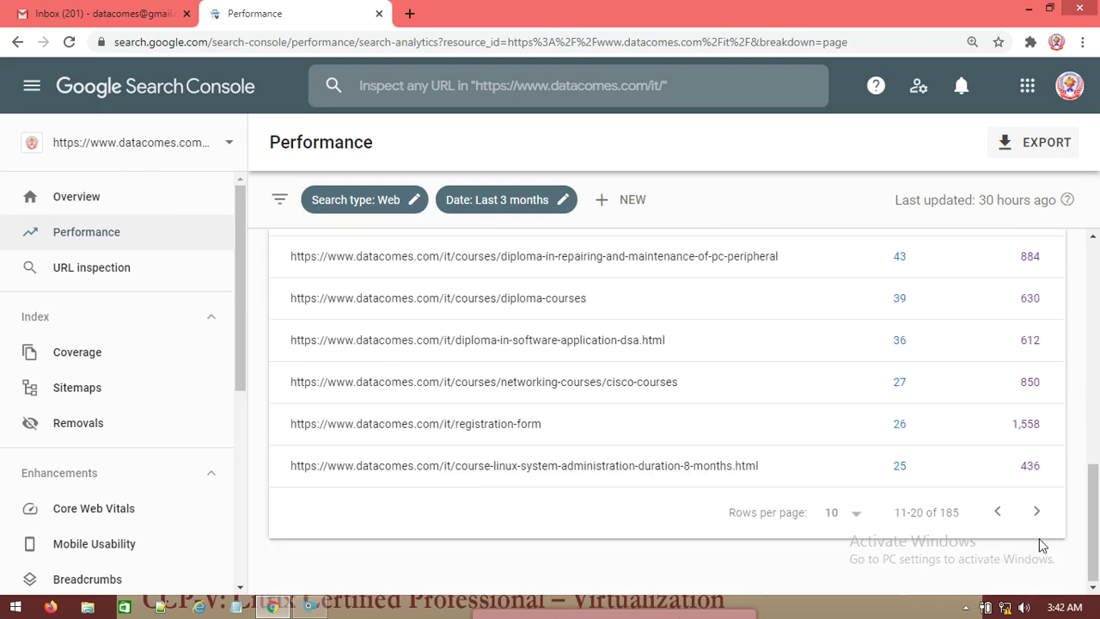
{"action": "left_click", "coordinate": [1036, 511]}
{"action": "scroll", "coordinate": [1011, 425], "scroll_direction": "up", "scroll_amount": 4}
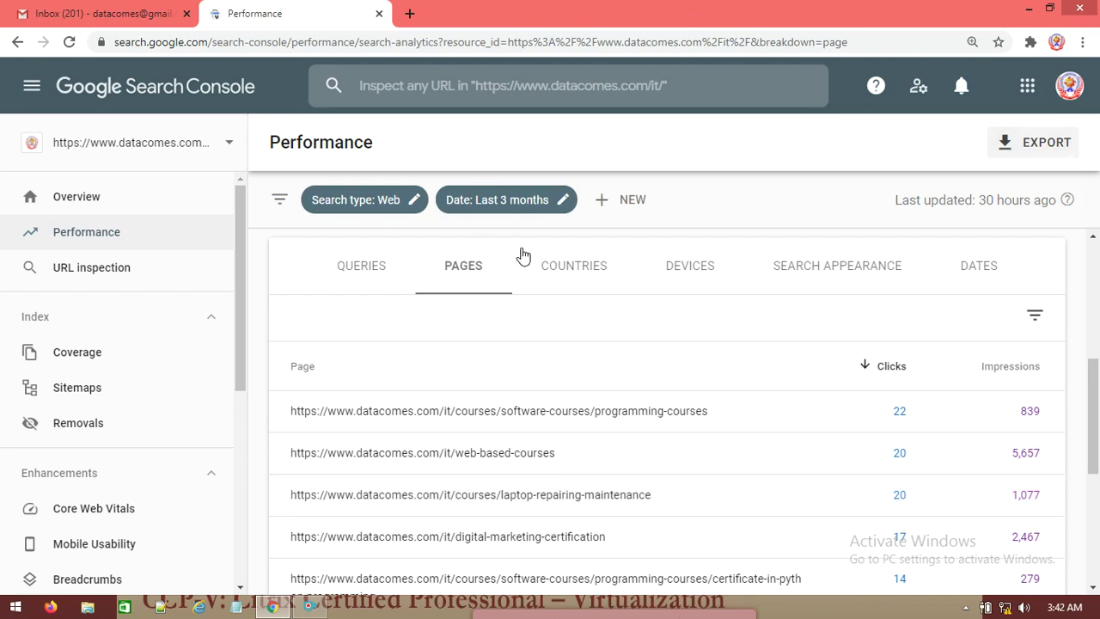
Break the performance data down by country and examine the first ten countries and the total row count
{"action": "left_click", "coordinate": [565, 273]}
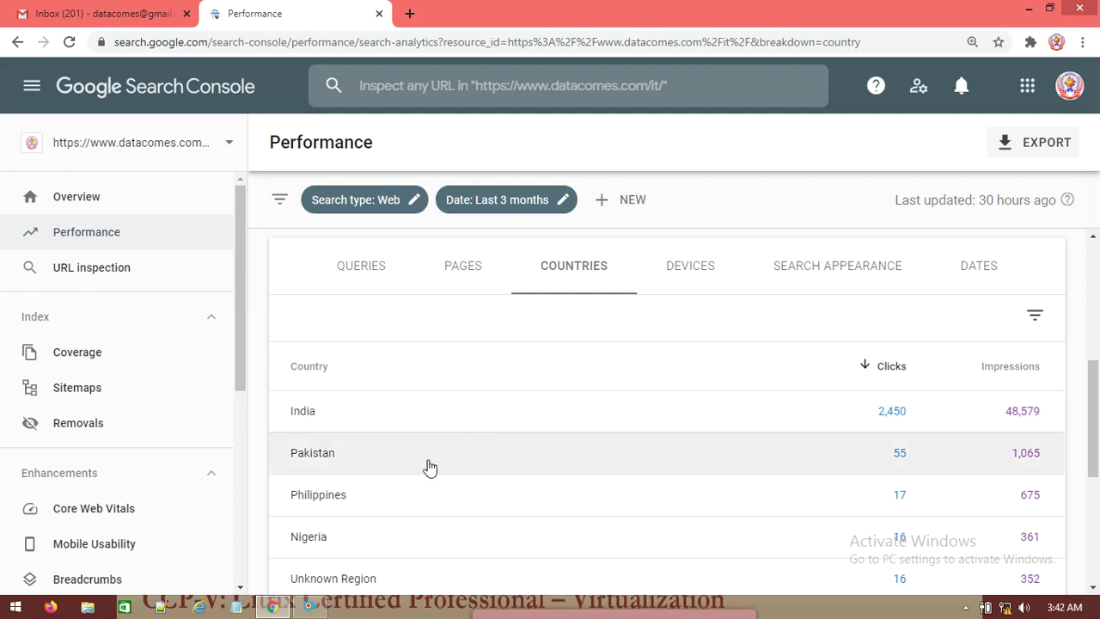
{"action": "scroll", "coordinate": [422, 481], "scroll_direction": "down", "scroll_amount": 4}
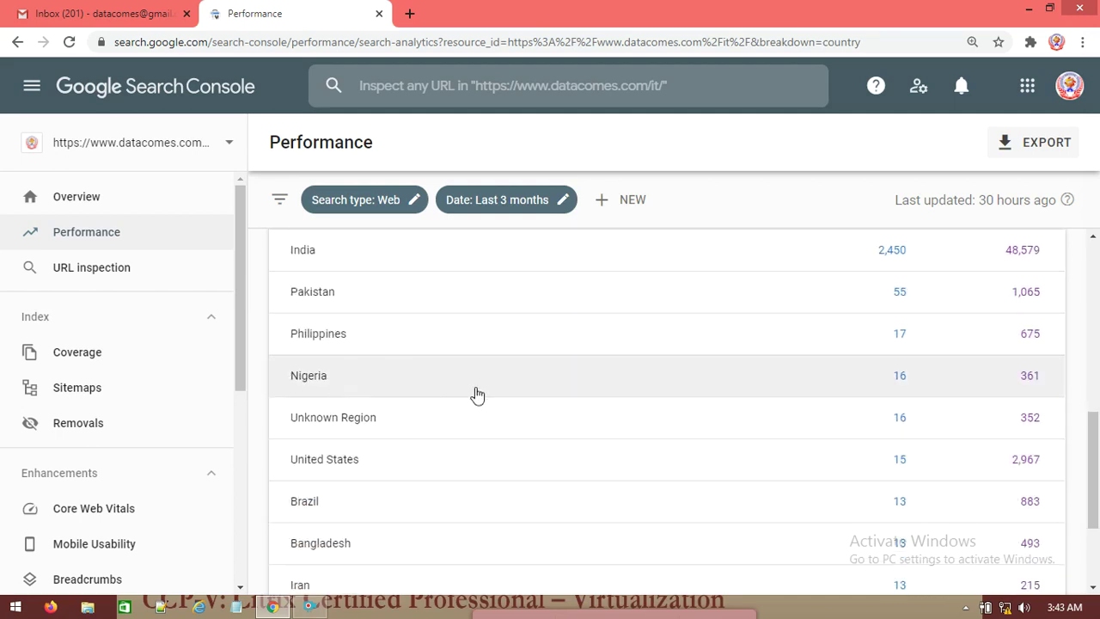
{"action": "scroll", "coordinate": [288, 476], "scroll_direction": "down", "scroll_amount": 4}
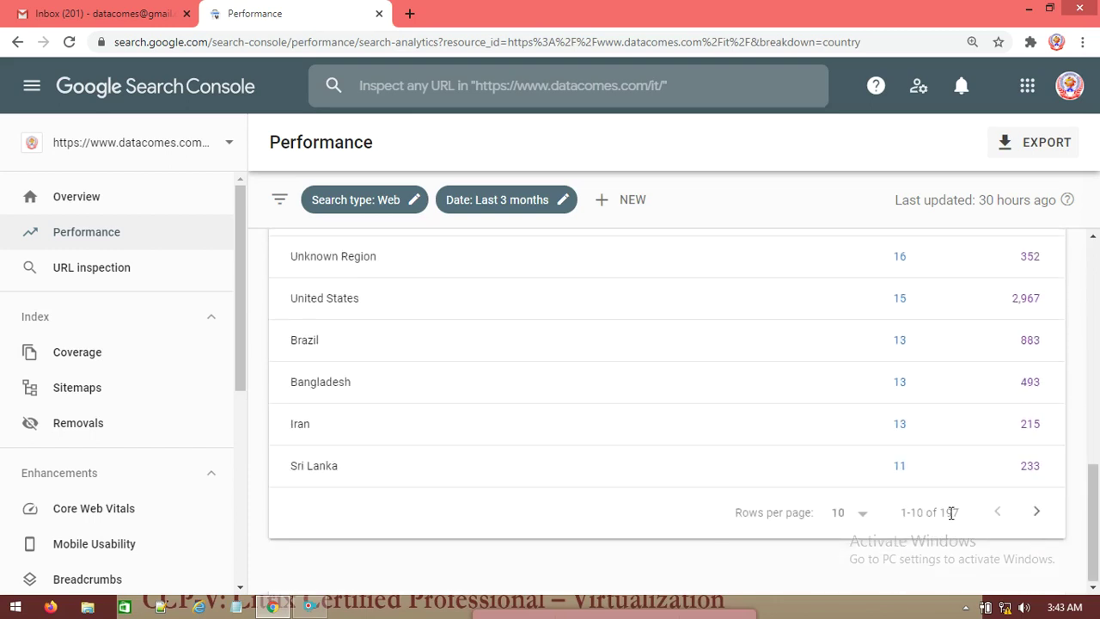
{"action": "left_click_drag", "start_coordinate": [938, 509], "coordinate": [980, 496]}
Advance the country table to rows 11-20 and read through those countries' clicks and impressions
{"action": "left_click", "coordinate": [1036, 511]}
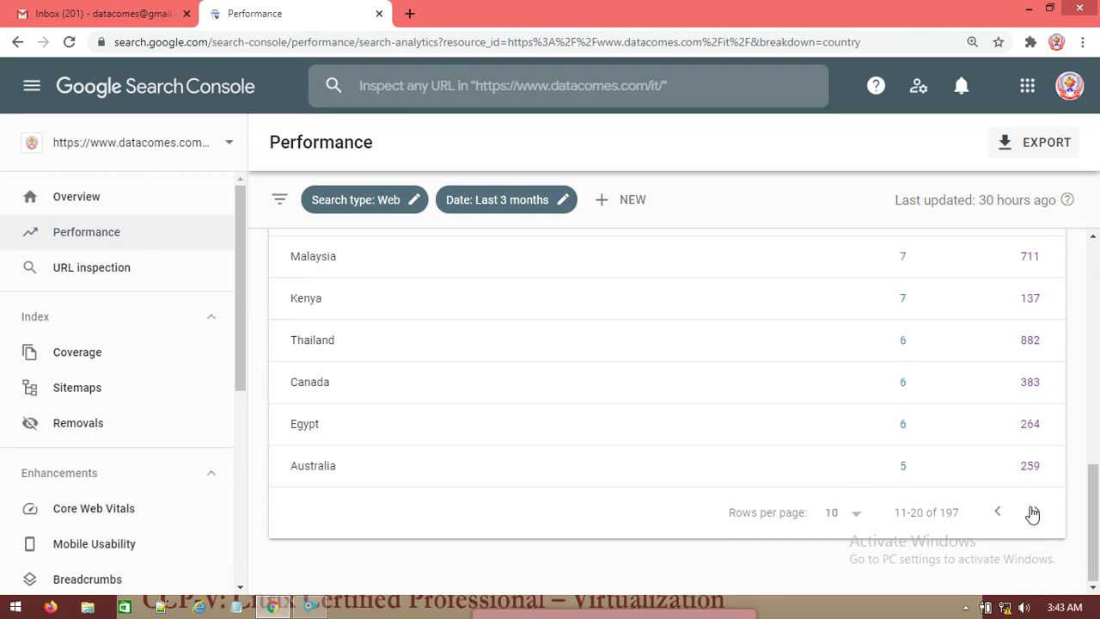
{"action": "scroll", "coordinate": [438, 423], "scroll_direction": "up", "scroll_amount": 4}
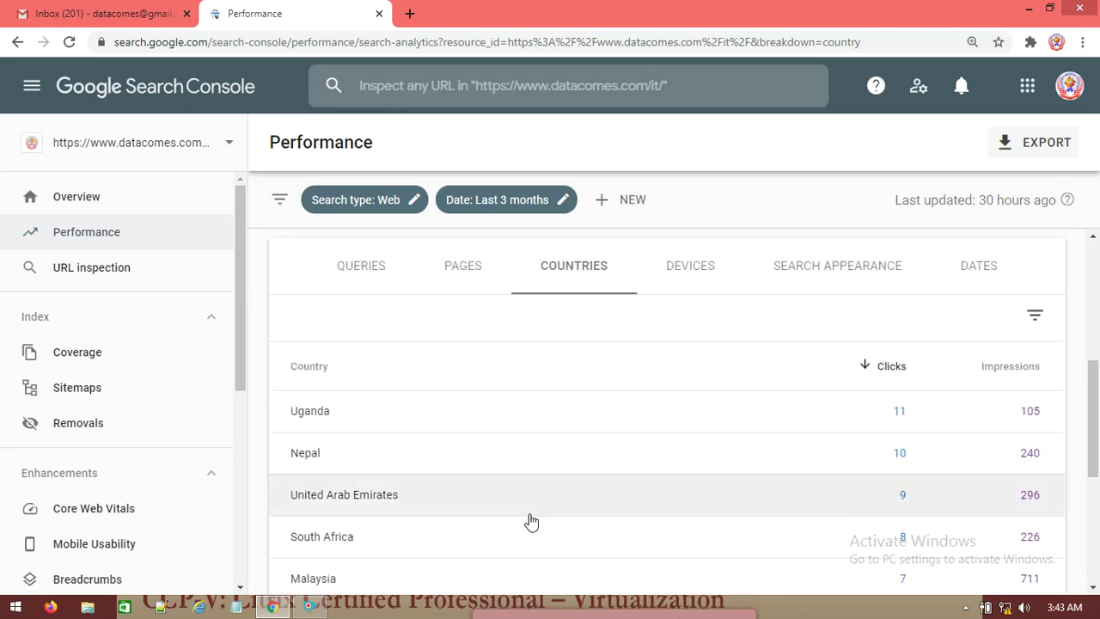
{"action": "scroll", "coordinate": [532, 505], "scroll_direction": "down", "scroll_amount": 2}
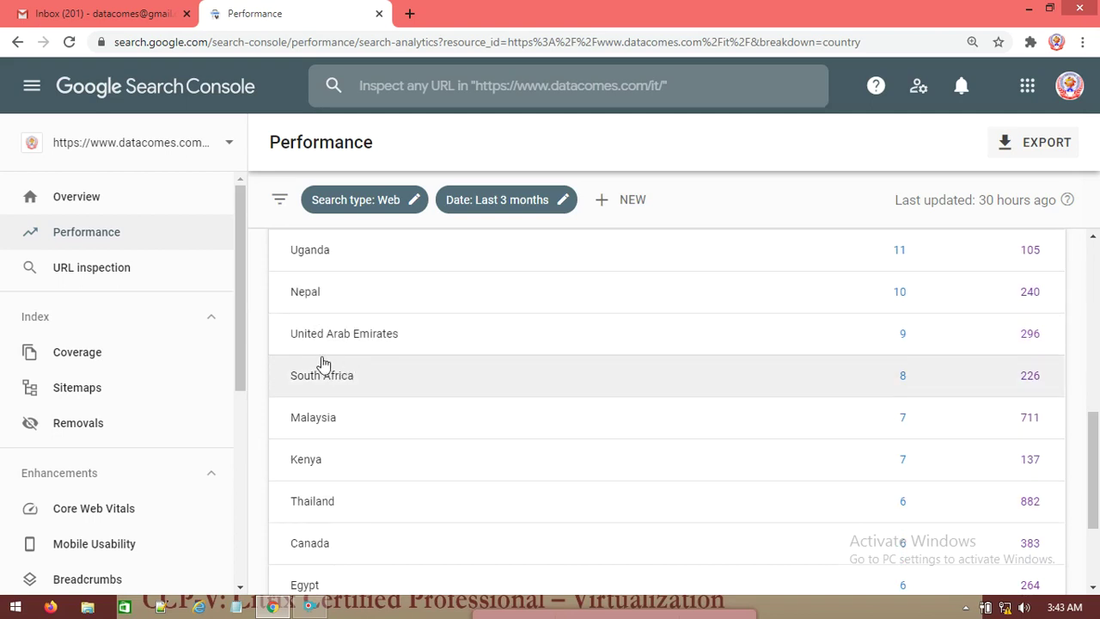
{"action": "scroll", "coordinate": [329, 472], "scroll_direction": "down", "scroll_amount": 2}
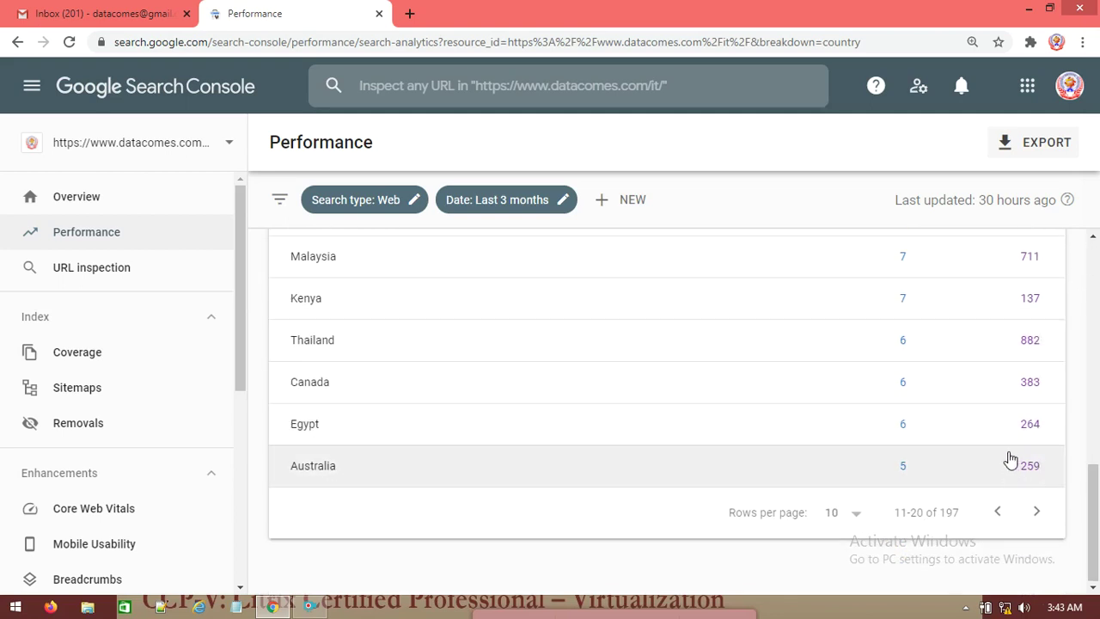
{"action": "scroll", "coordinate": [1027, 412], "scroll_direction": "up", "scroll_amount": 3}
{"action": "scroll", "coordinate": [1038, 509], "scroll_direction": "down", "scroll_amount": 3}
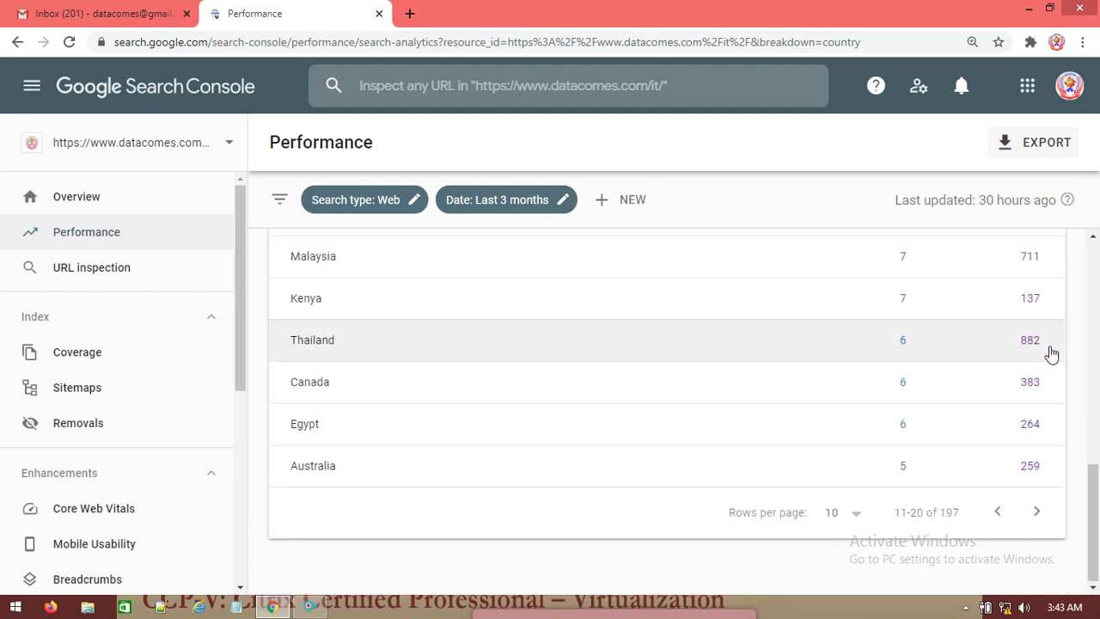
Page forward through the country table to rows 31-40, reading the countries in rows 21-40
{"action": "left_click", "coordinate": [1033, 520]}
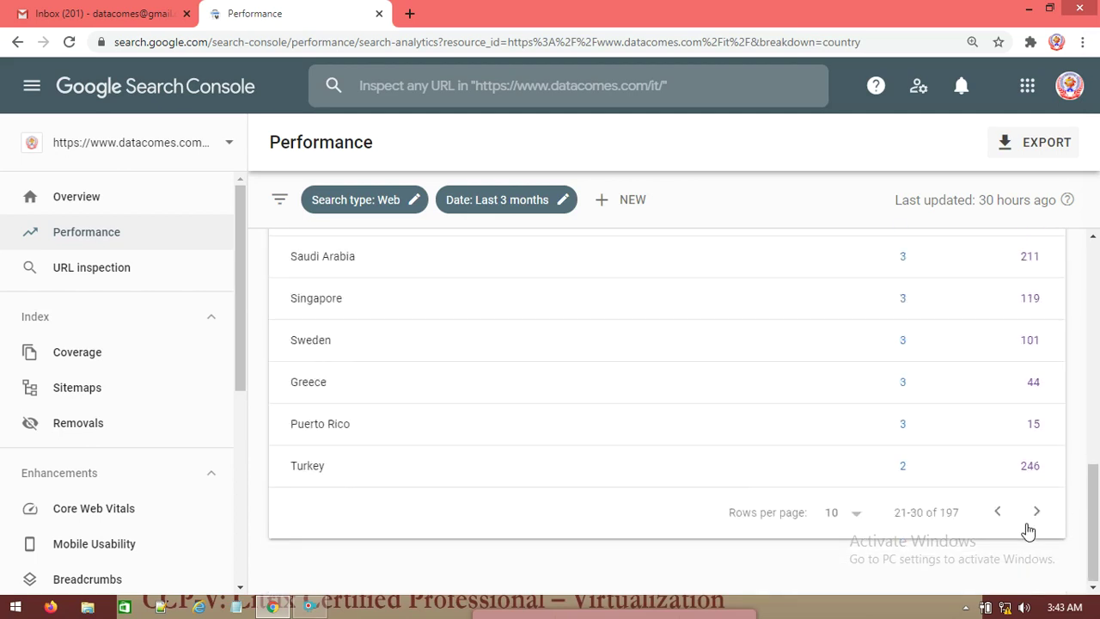
{"action": "scroll", "coordinate": [1025, 424], "scroll_direction": "up", "scroll_amount": 4}
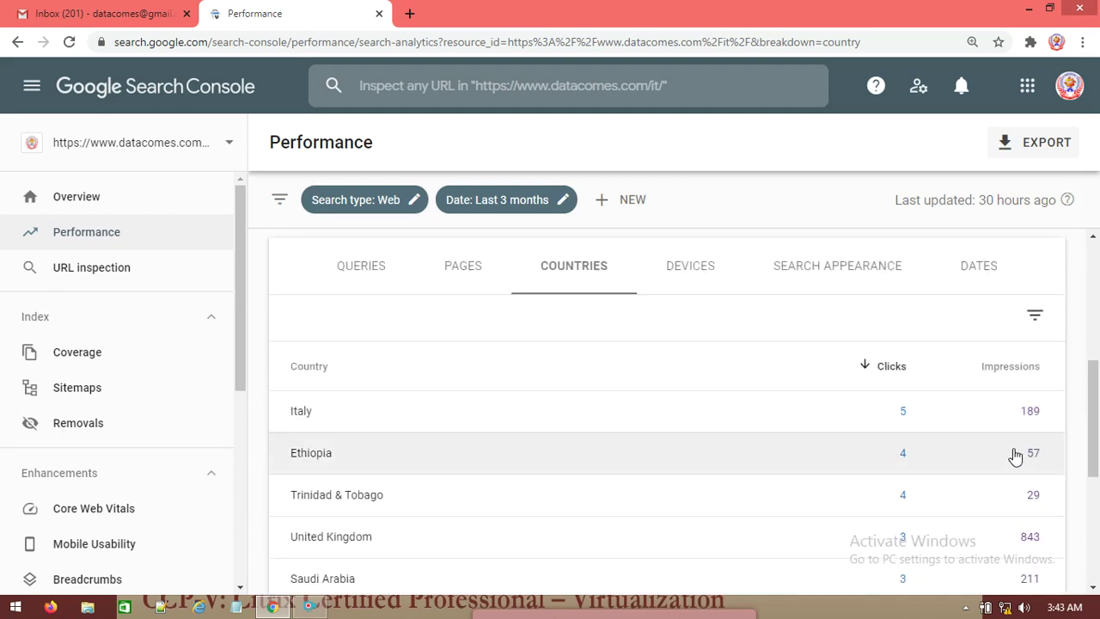
{"action": "scroll", "coordinate": [1007, 466], "scroll_direction": "down", "scroll_amount": 3}
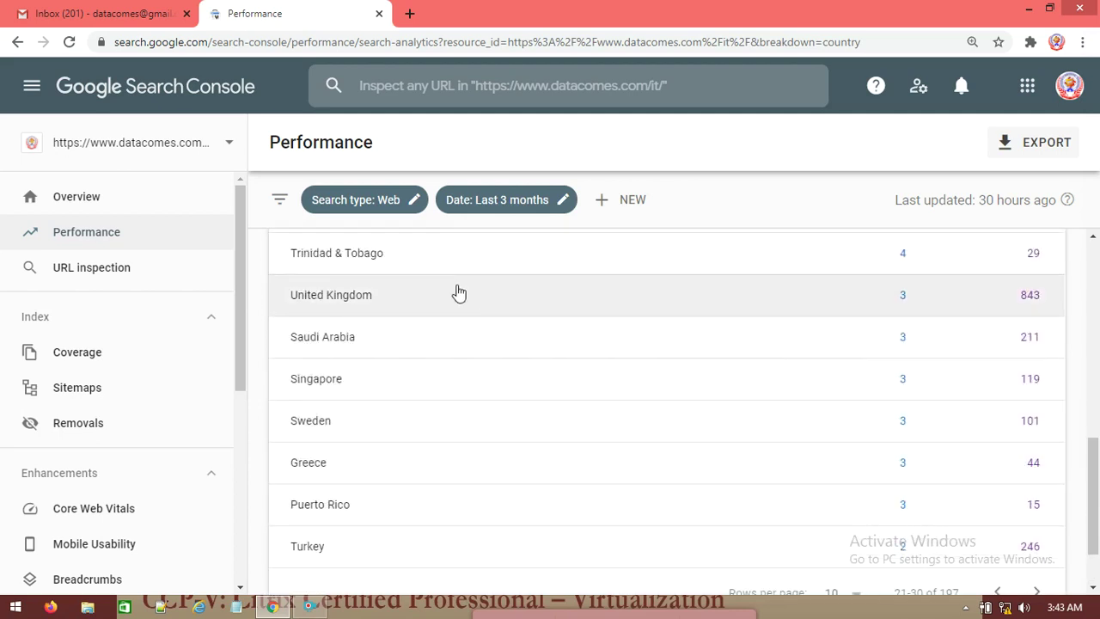
{"action": "scroll", "coordinate": [986, 560], "scroll_direction": "down", "scroll_amount": 1}
{"action": "left_click", "coordinate": [1036, 523]}
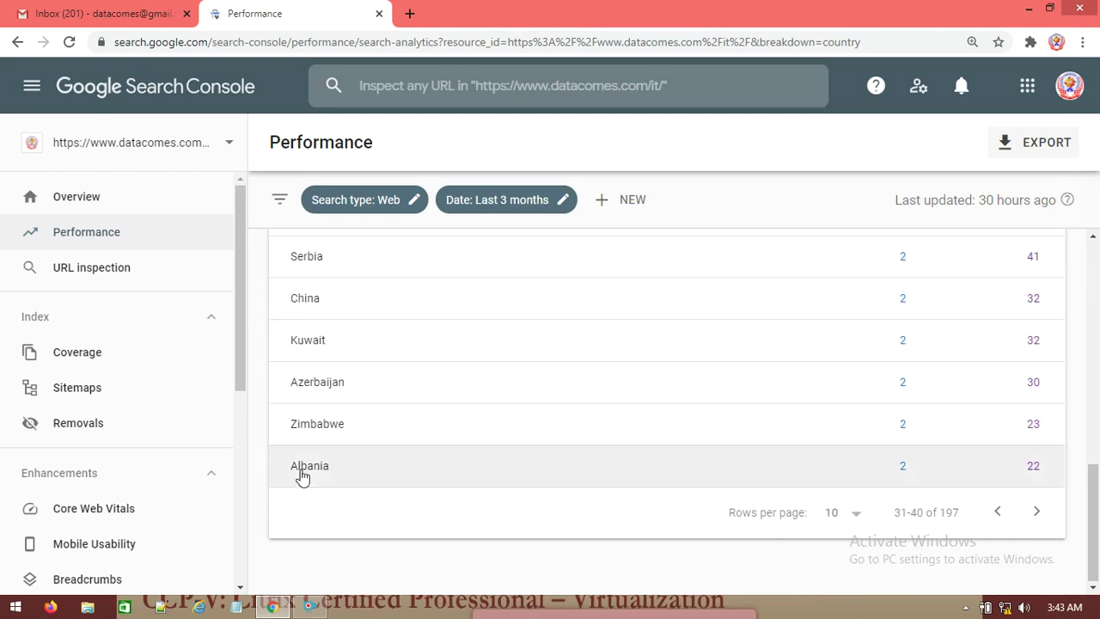
{"action": "scroll", "coordinate": [327, 312], "scroll_direction": "up", "scroll_amount": 2}
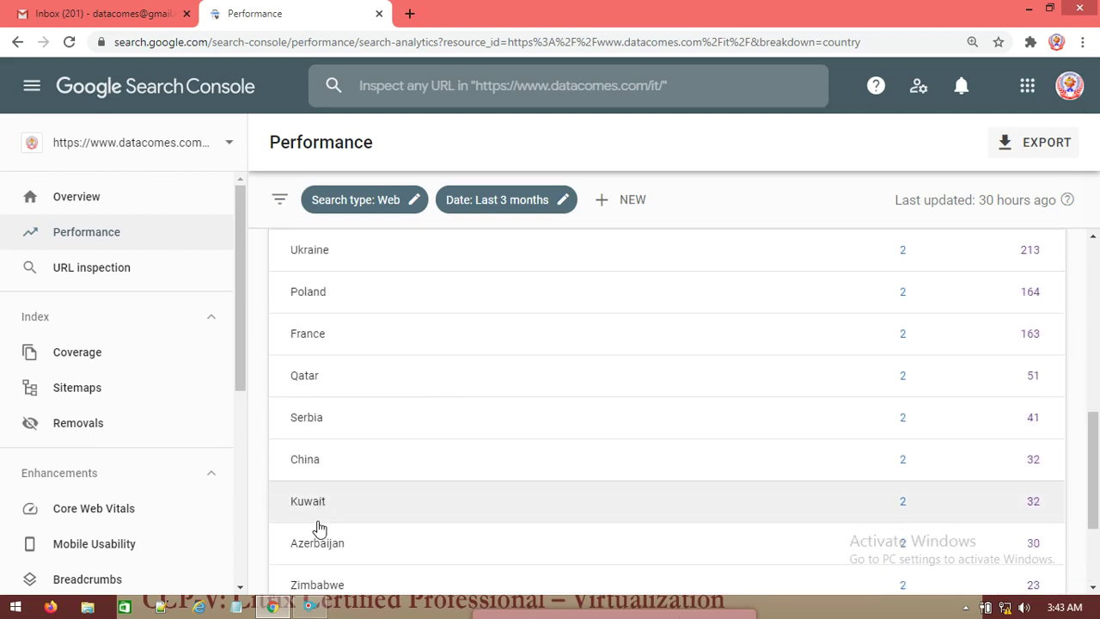
{"action": "scroll", "coordinate": [666, 412], "scroll_direction": "down", "scroll_amount": 2}
{"action": "mouse_move", "coordinate": [1097, 615]}
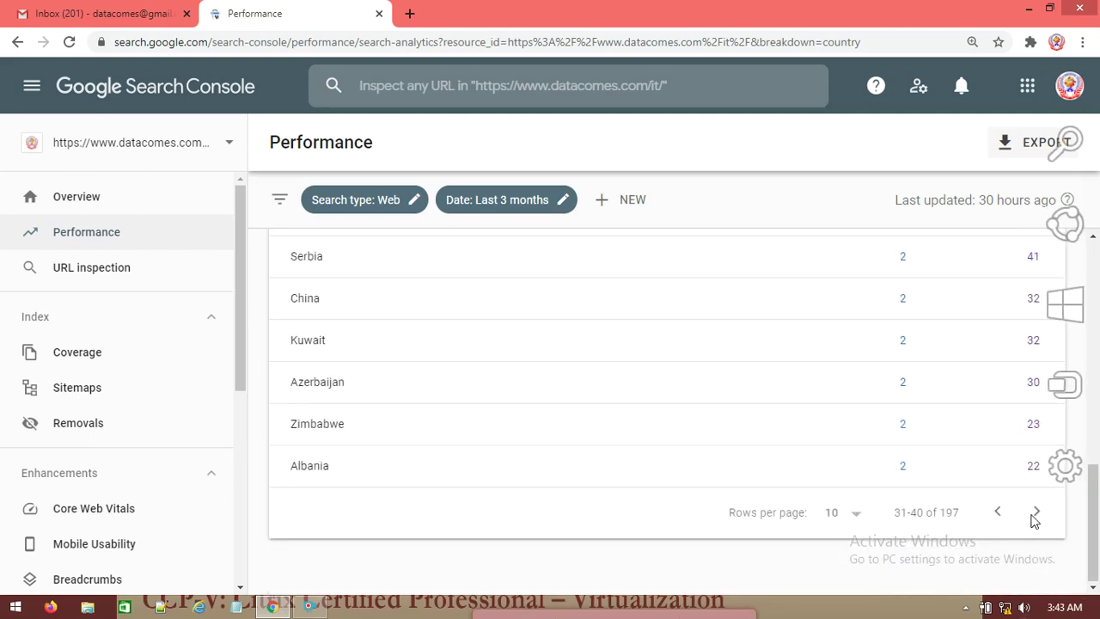
{"action": "left_click", "coordinate": [639, 570]}
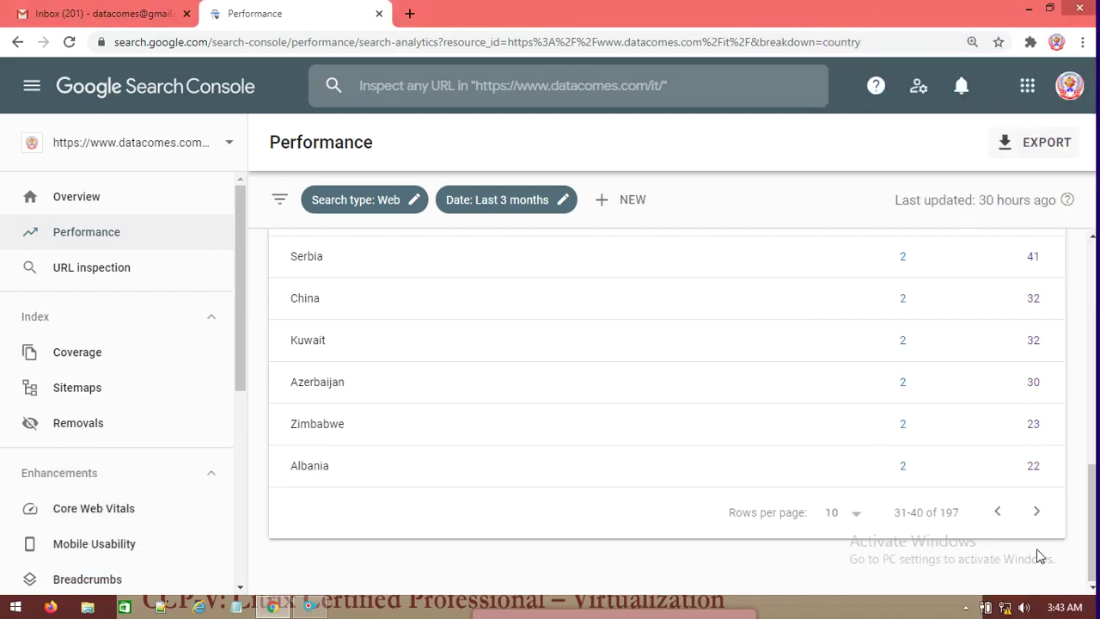
Page forward through the country table to rows 51-60, reading the countries, and return to the clicks and impressions chart
{"action": "left_click", "coordinate": [1028, 519]}
{"action": "scroll", "coordinate": [967, 410], "scroll_direction": "up", "scroll_amount": 3}
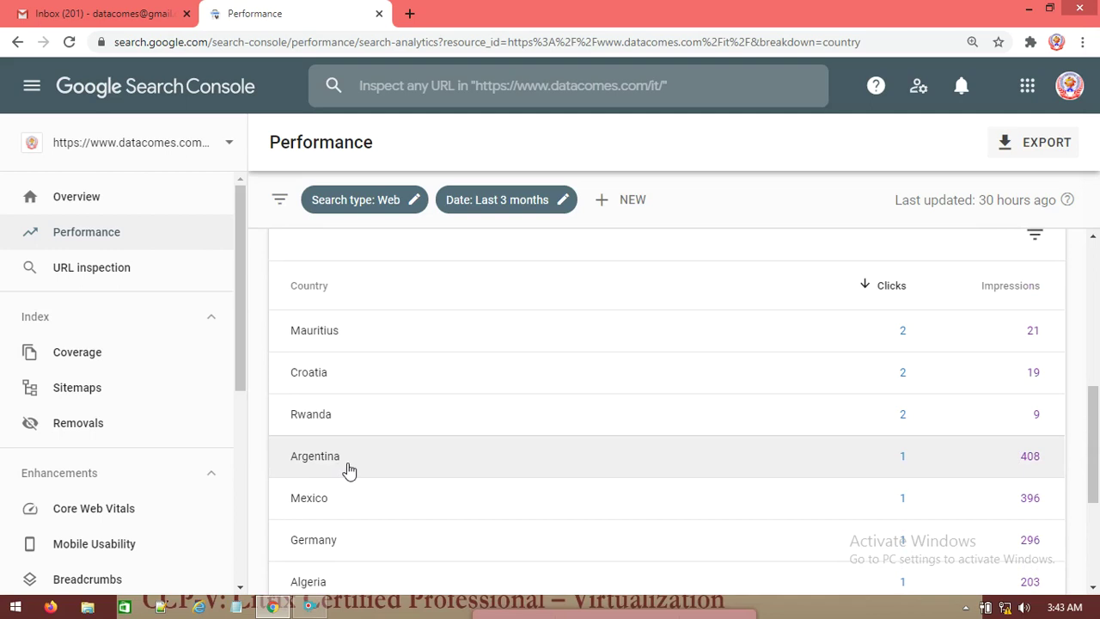
{"action": "scroll", "coordinate": [388, 501], "scroll_direction": "down", "scroll_amount": 2}
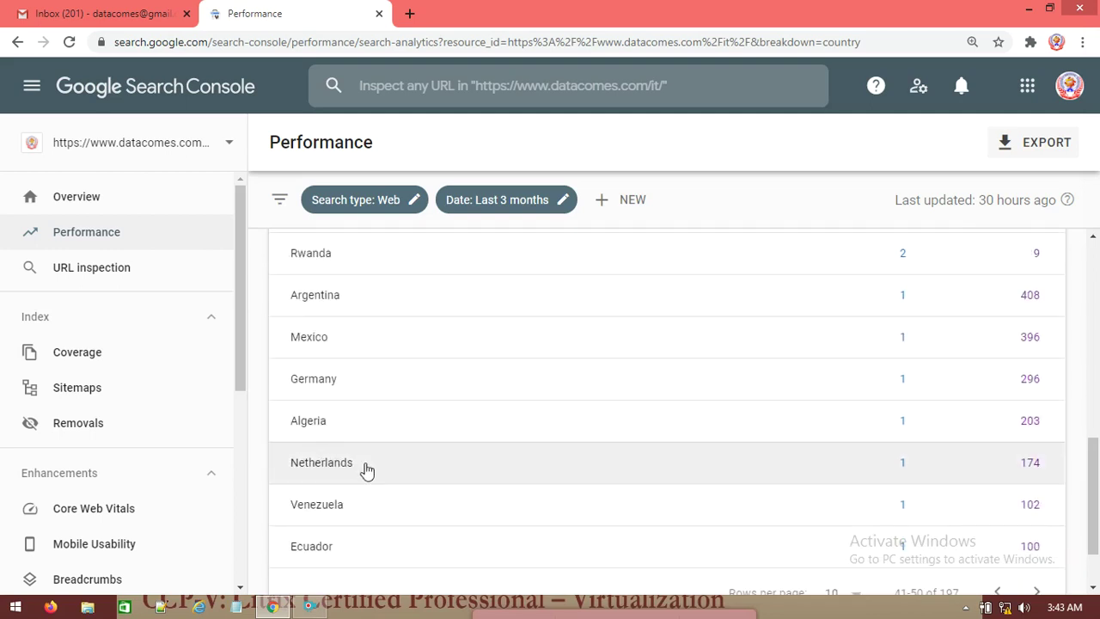
{"action": "scroll", "coordinate": [611, 528], "scroll_direction": "down", "scroll_amount": 1}
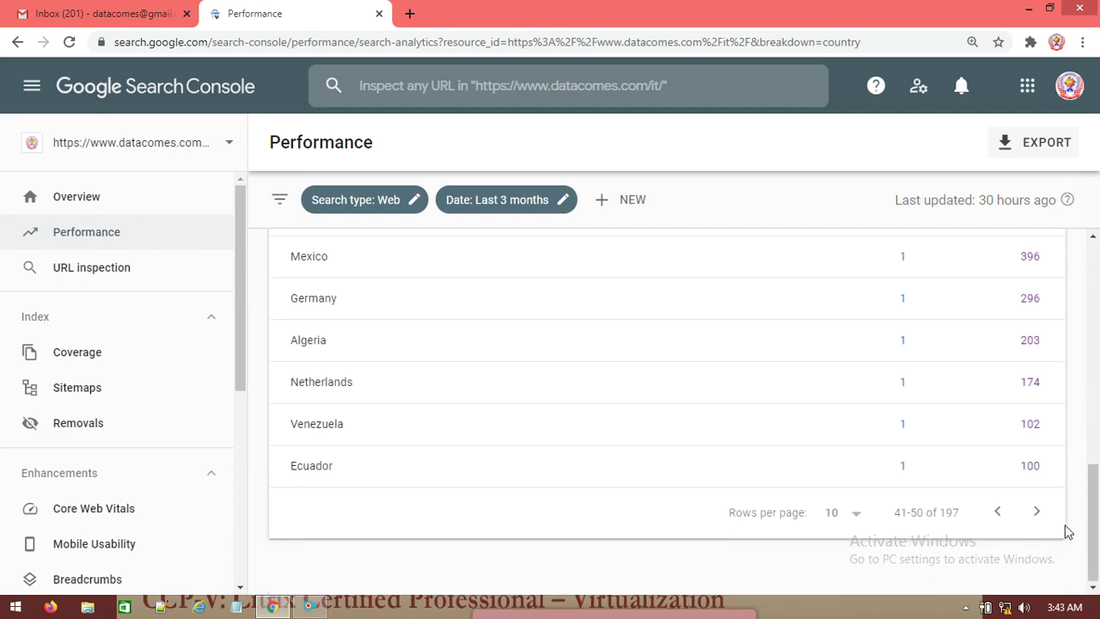
{"action": "left_click", "coordinate": [1037, 515]}
{"action": "scroll", "coordinate": [674, 472], "scroll_direction": "up", "scroll_amount": 3}
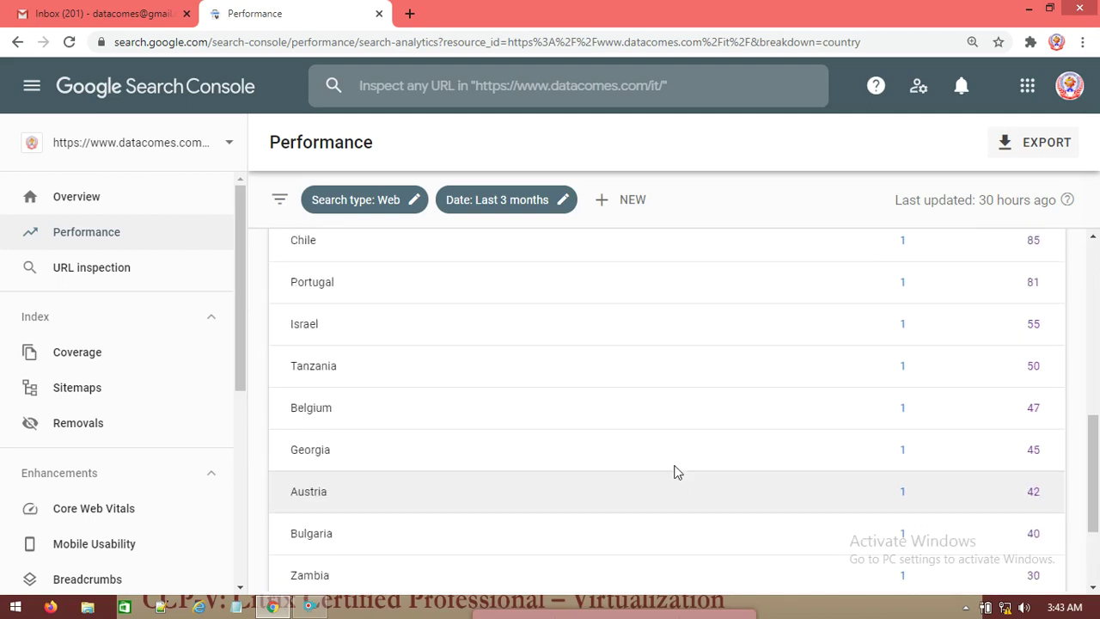
{"action": "scroll", "coordinate": [707, 485], "scroll_direction": "up", "scroll_amount": 4}
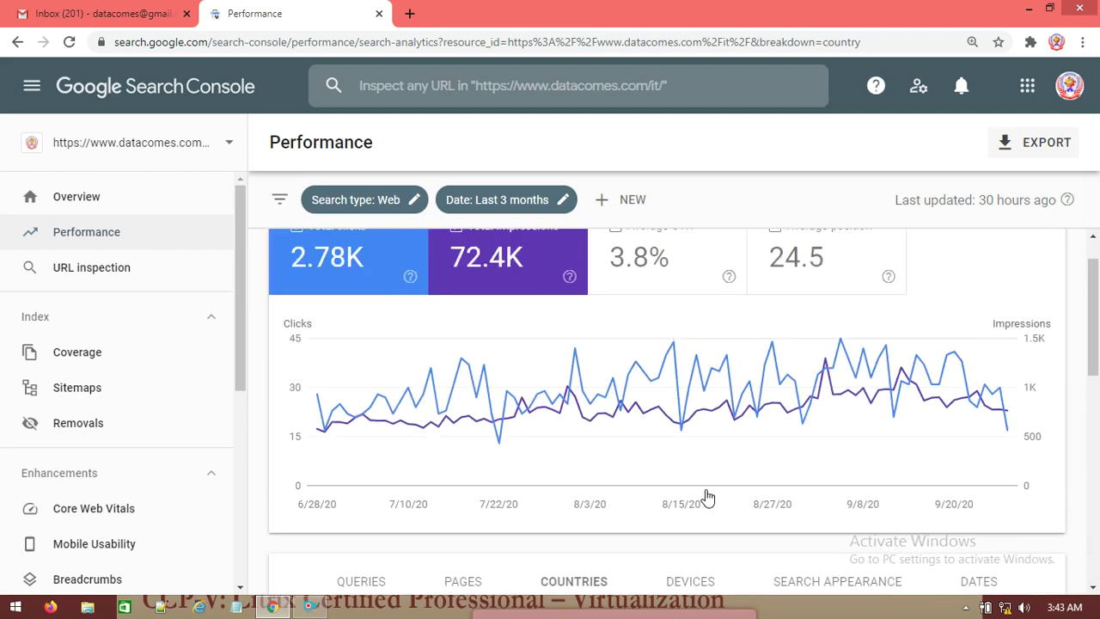
Break the performance data down by device and by search appearance, reading the clicks and impressions of each
{"action": "scroll", "coordinate": [705, 504], "scroll_direction": "down", "scroll_amount": 2}
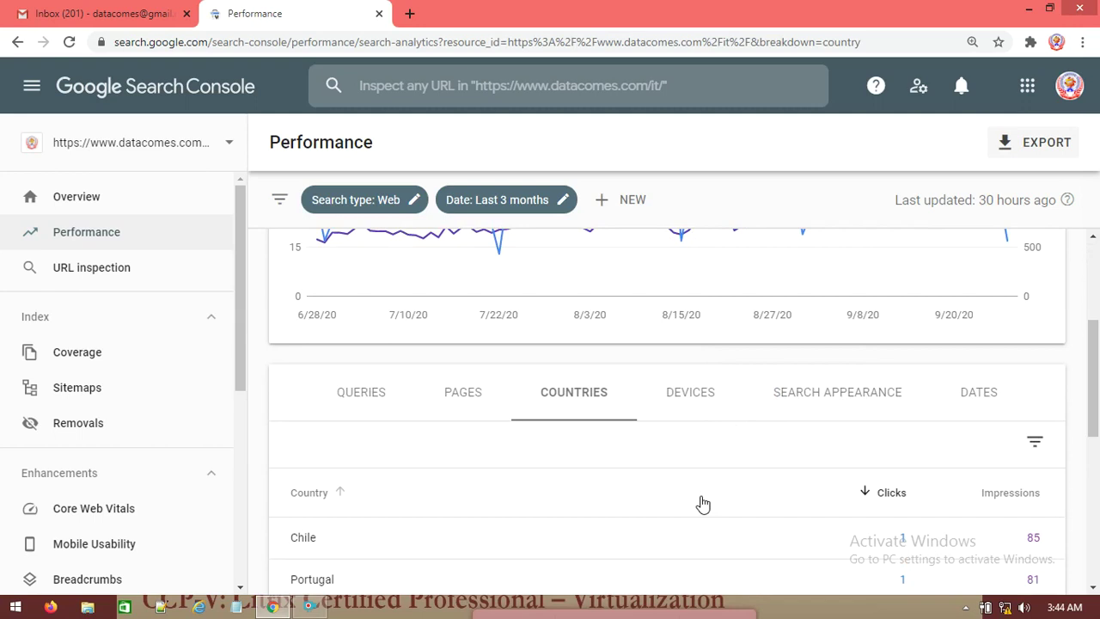
{"action": "left_click", "coordinate": [692, 401]}
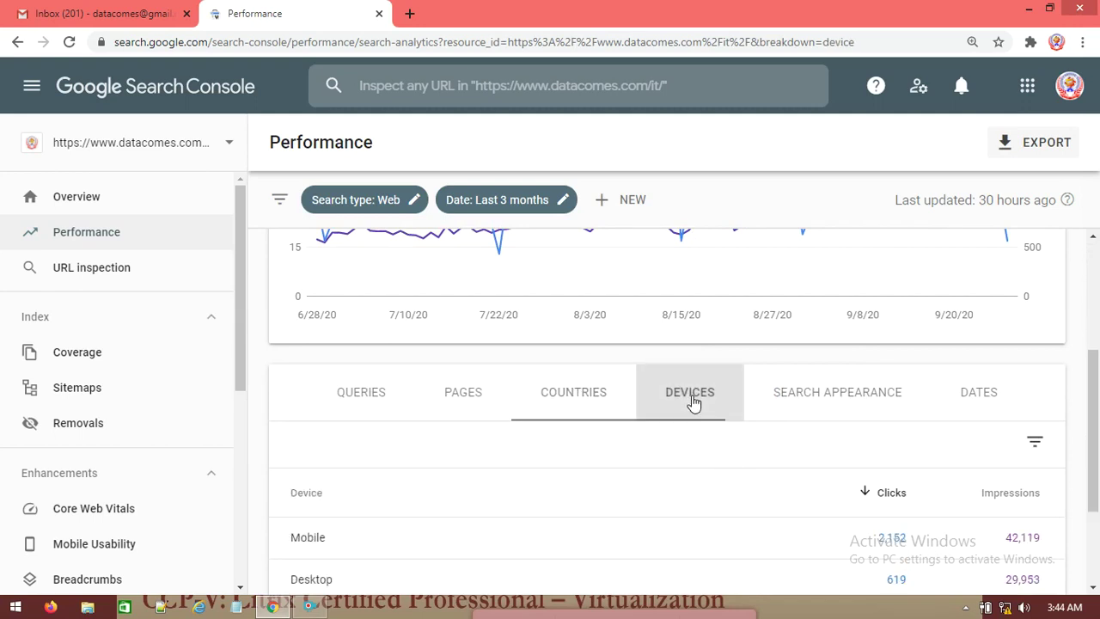
{"action": "scroll", "coordinate": [693, 402], "scroll_direction": "down", "scroll_amount": 2}
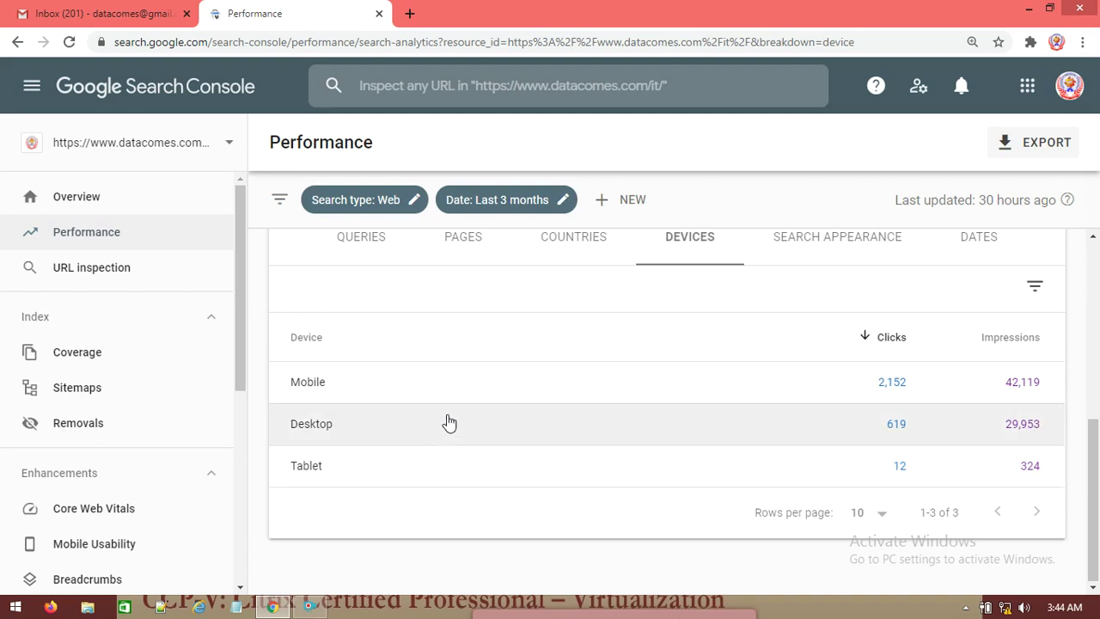
{"action": "left_click", "coordinate": [834, 244]}
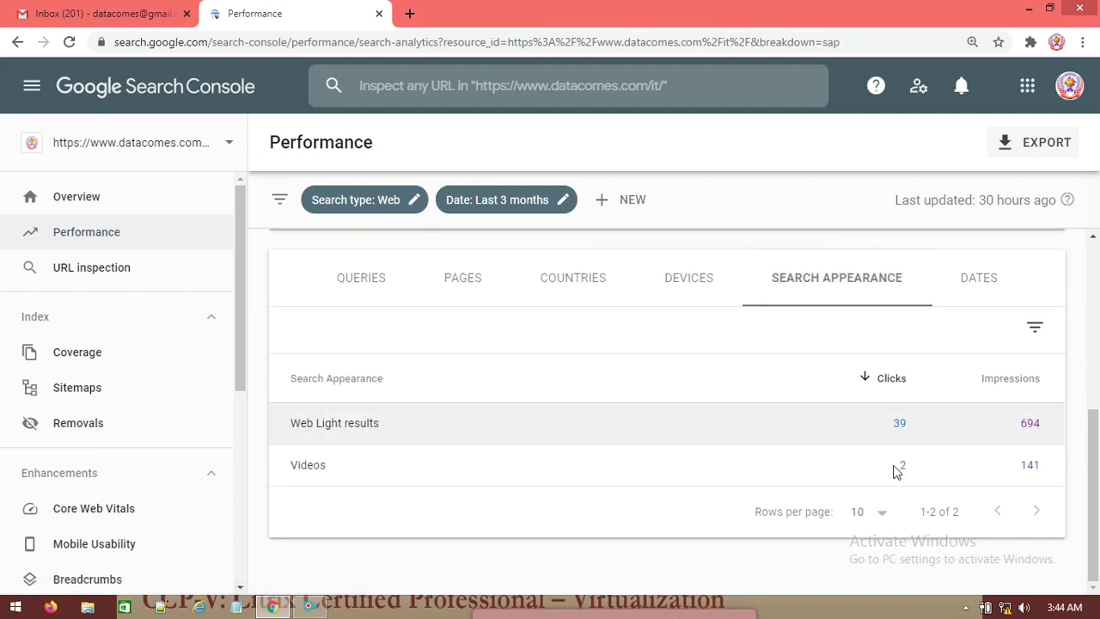
Break the performance data down by date and examine the daily clicks and impressions in the table and chart
{"action": "left_click", "coordinate": [982, 281]}
{"action": "scroll", "coordinate": [395, 496], "scroll_direction": "down", "scroll_amount": 4}
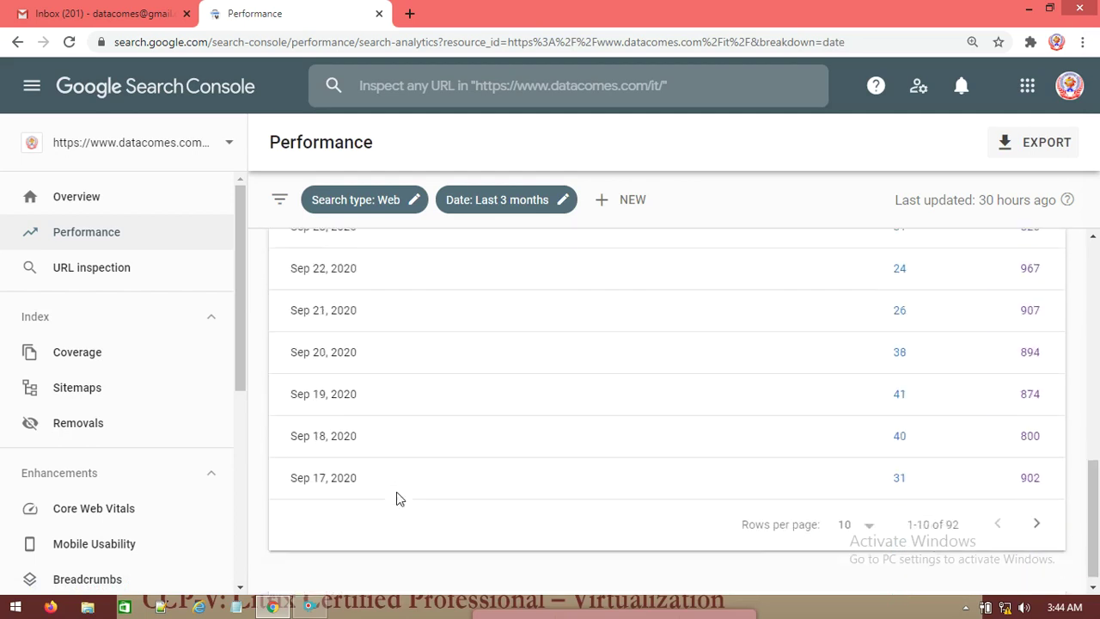
{"action": "scroll", "coordinate": [404, 497], "scroll_direction": "up", "scroll_amount": 2}
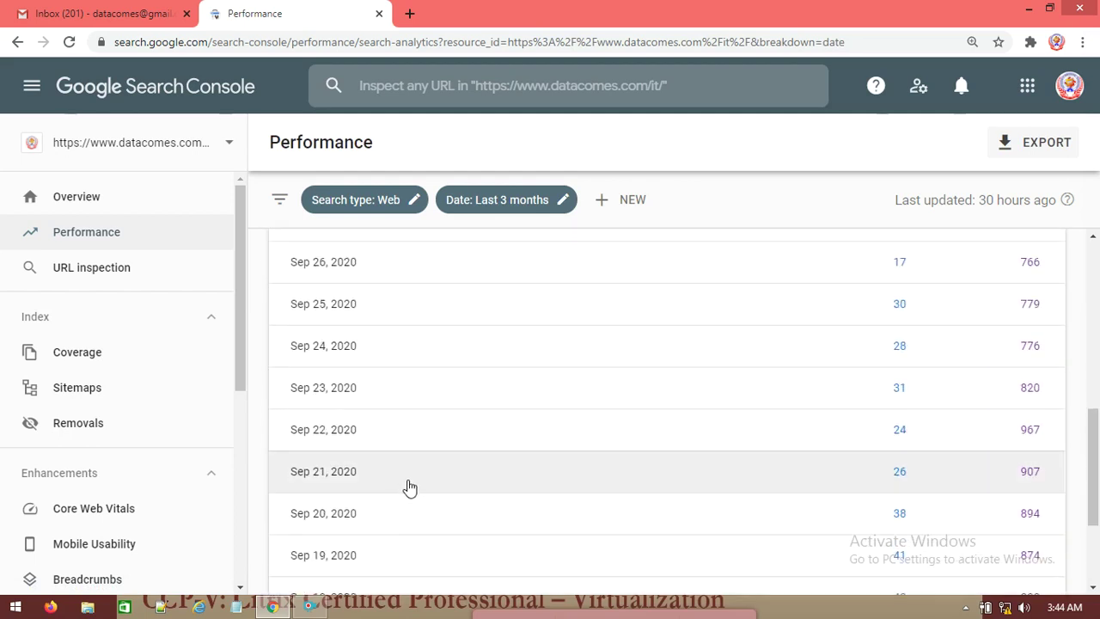
{"action": "scroll", "coordinate": [406, 483], "scroll_direction": "up", "scroll_amount": 6}
{"action": "scroll", "coordinate": [413, 477], "scroll_direction": "down", "scroll_amount": 2}
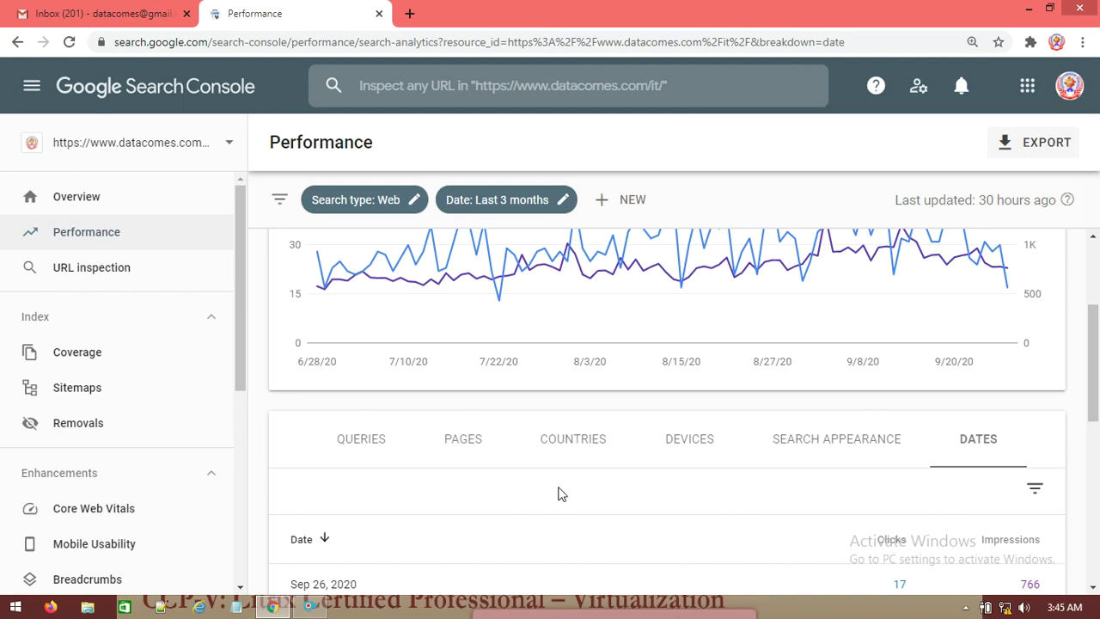
Switch the breakdown to search queries and page the table back to rows 1-10
{"action": "left_click", "coordinate": [359, 438]}
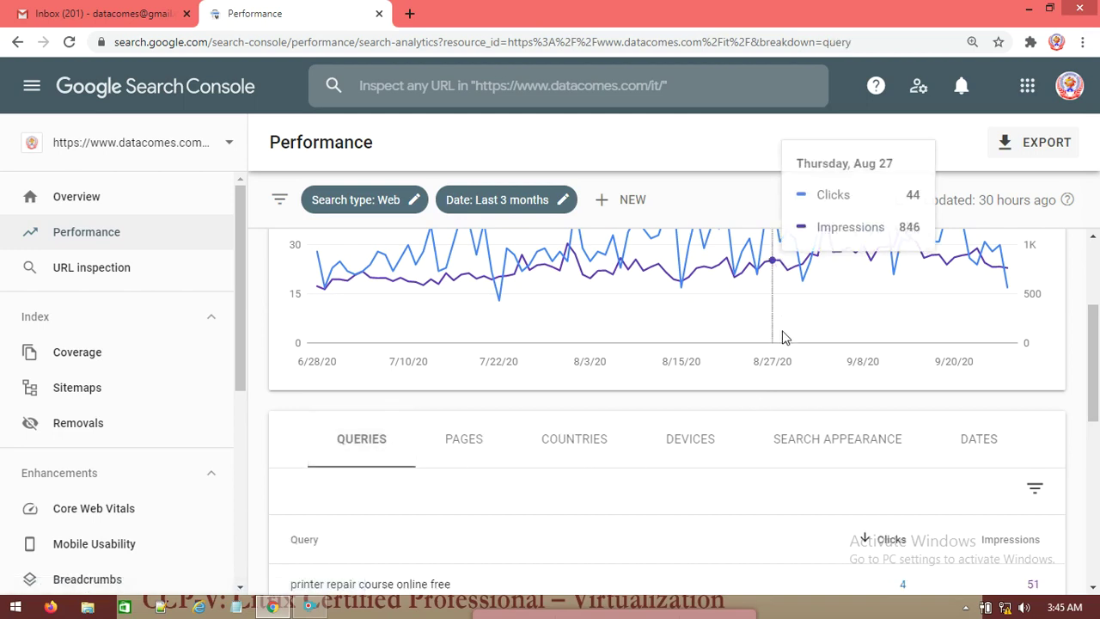
{"action": "scroll", "coordinate": [614, 427], "scroll_direction": "down", "scroll_amount": 3}
{"action": "scroll", "coordinate": [455, 439], "scroll_direction": "up", "scroll_amount": 2}
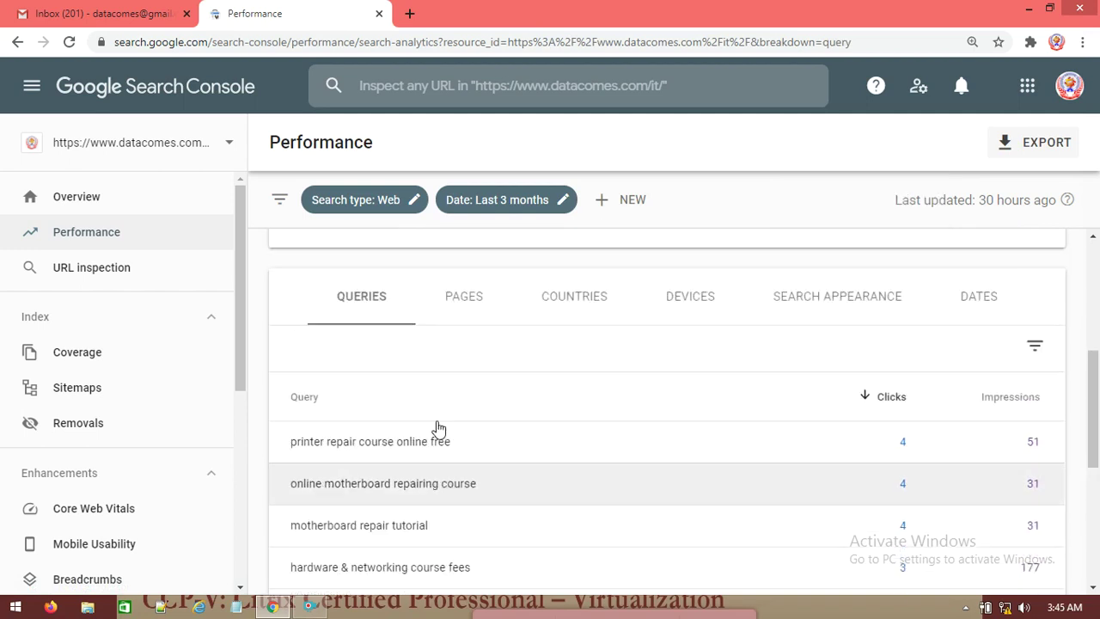
{"action": "scroll", "coordinate": [889, 481], "scroll_direction": "down", "scroll_amount": 5}
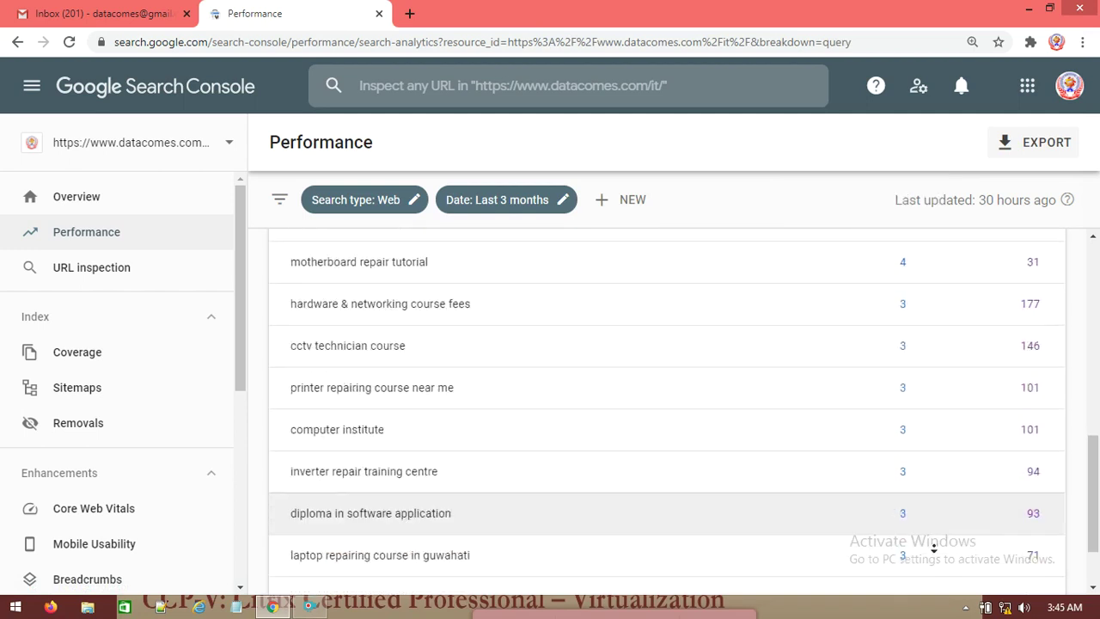
{"action": "left_click", "coordinate": [1000, 512]}
{"action": "left_click", "coordinate": [1000, 511]}
{"action": "left_click", "coordinate": [1000, 511]}
{"action": "left_click", "coordinate": [1000, 511]}
{"action": "left_click", "coordinate": [998, 511]}
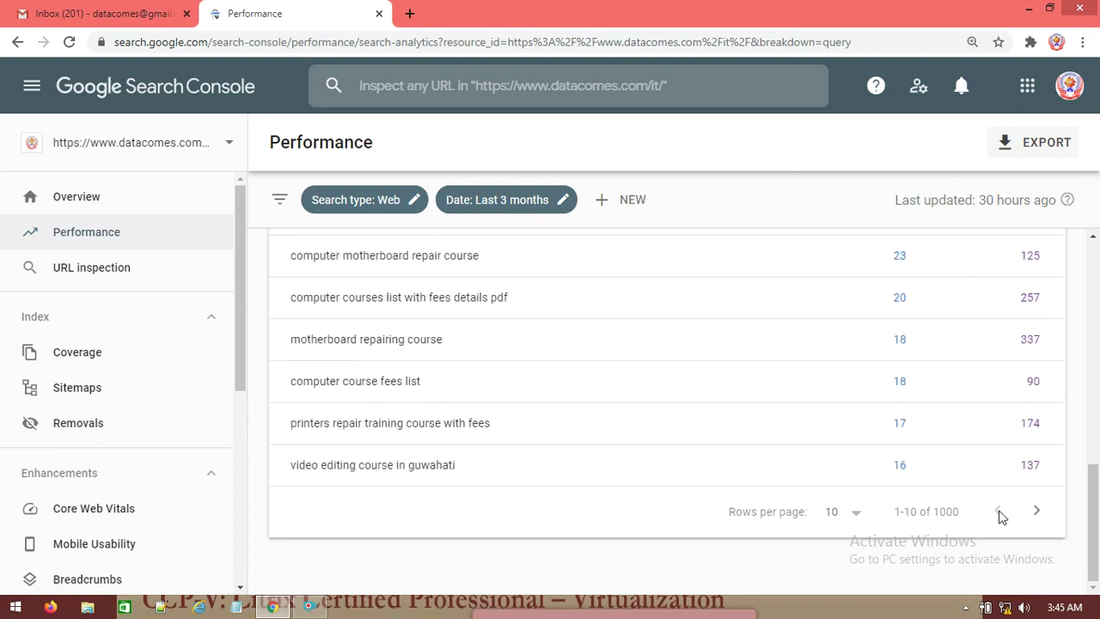
Read through the first ten search queries with their clicks and impressions
{"action": "scroll", "coordinate": [933, 241], "scroll_direction": "up", "scroll_amount": 3}
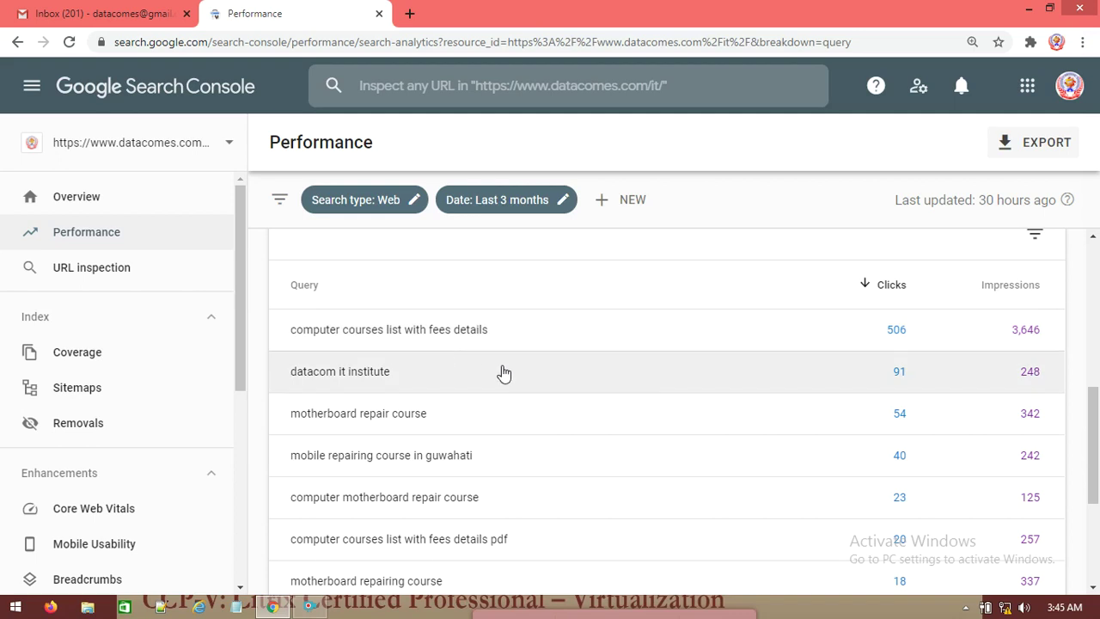
{"action": "scroll", "coordinate": [581, 380], "scroll_direction": "down", "scroll_amount": 1}
{"action": "scroll", "coordinate": [515, 391], "scroll_direction": "down", "scroll_amount": 2}
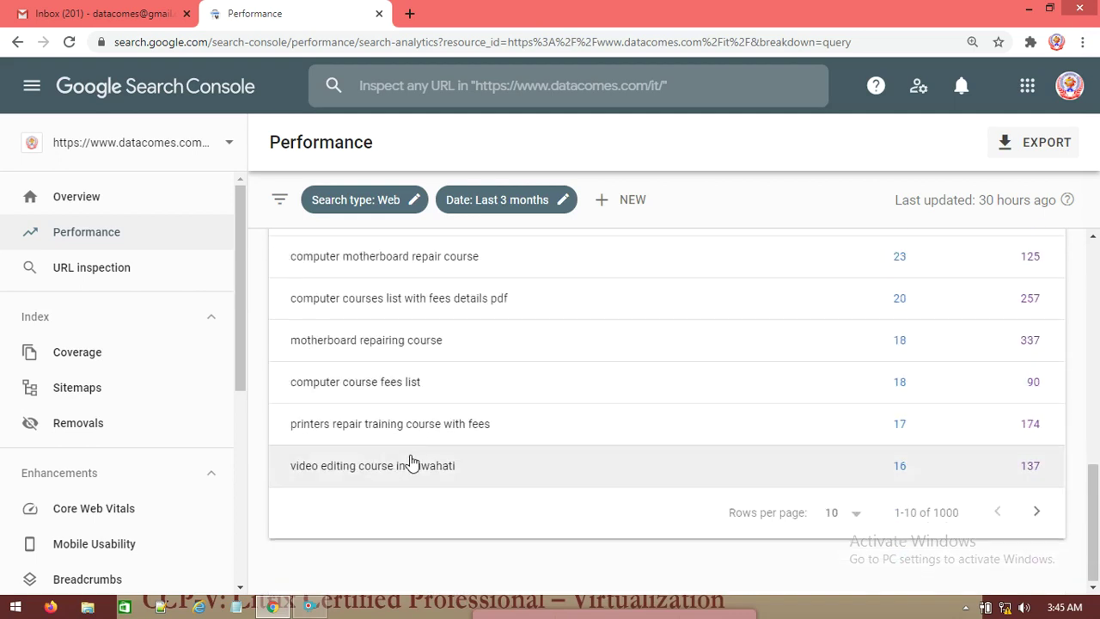
{"action": "scroll", "coordinate": [434, 461], "scroll_direction": "up", "scroll_amount": 2}
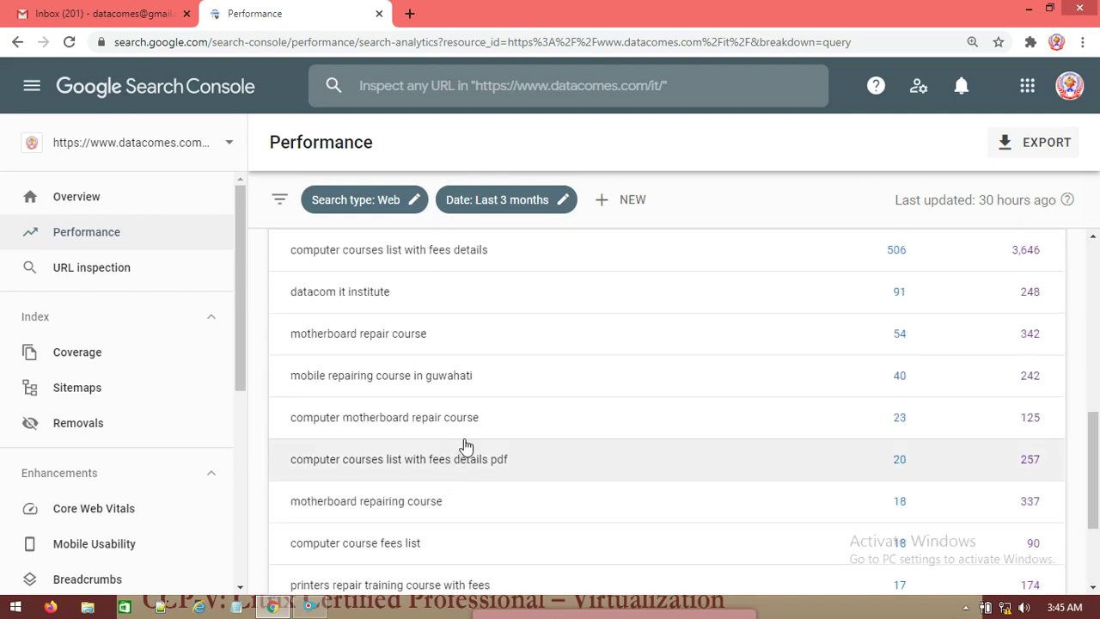
{"action": "scroll", "coordinate": [390, 302], "scroll_direction": "up", "scroll_amount": 2}
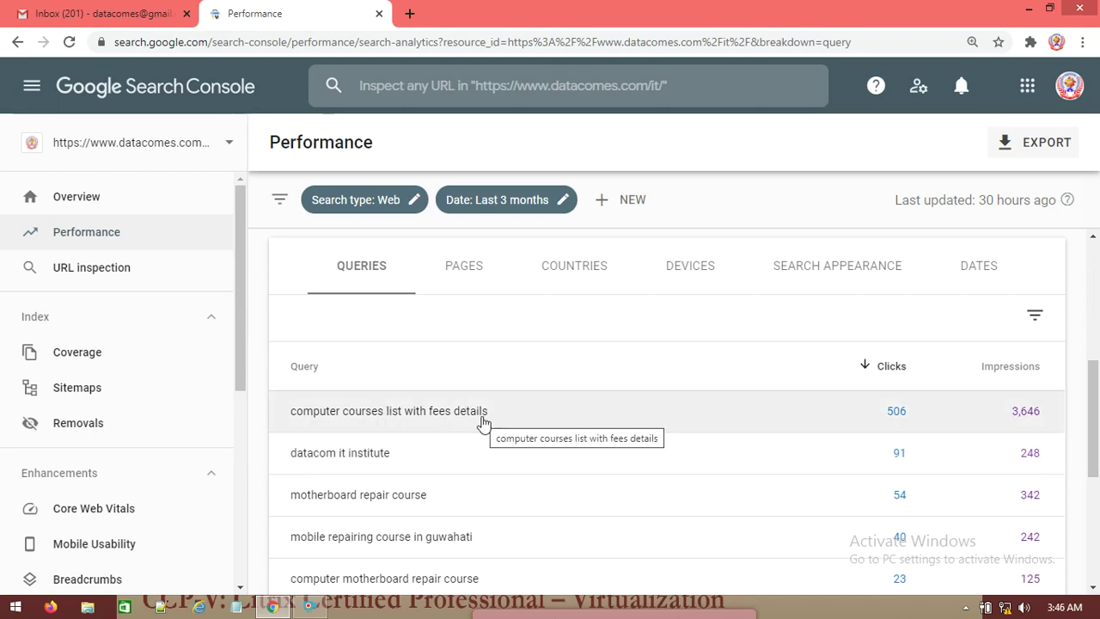
Break the performance data down by page and read the page addresses, clicks and impressions in rows 21-30
{"action": "left_click", "coordinate": [471, 273]}
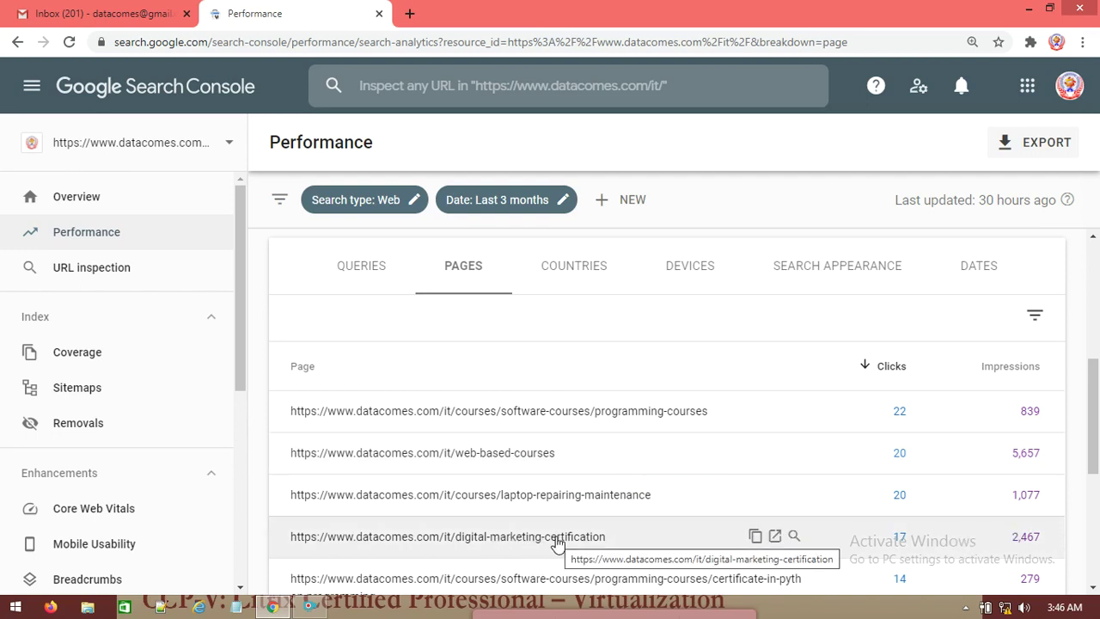
{"action": "scroll", "coordinate": [822, 535], "scroll_direction": "down", "scroll_amount": 4}
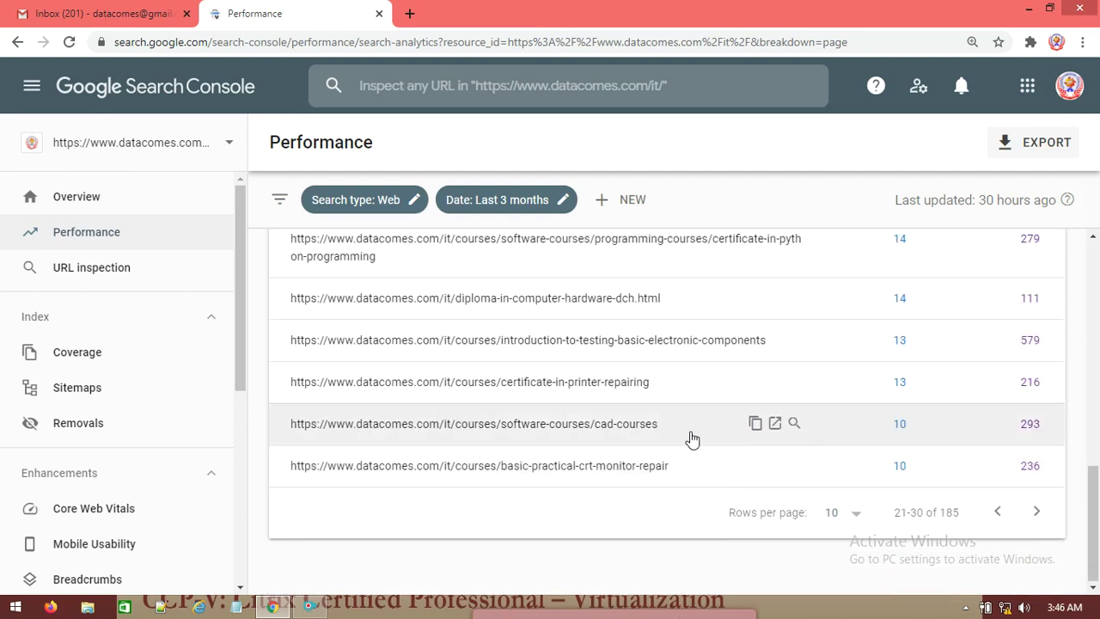
{"action": "scroll", "coordinate": [608, 467], "scroll_direction": "up", "scroll_amount": 4}
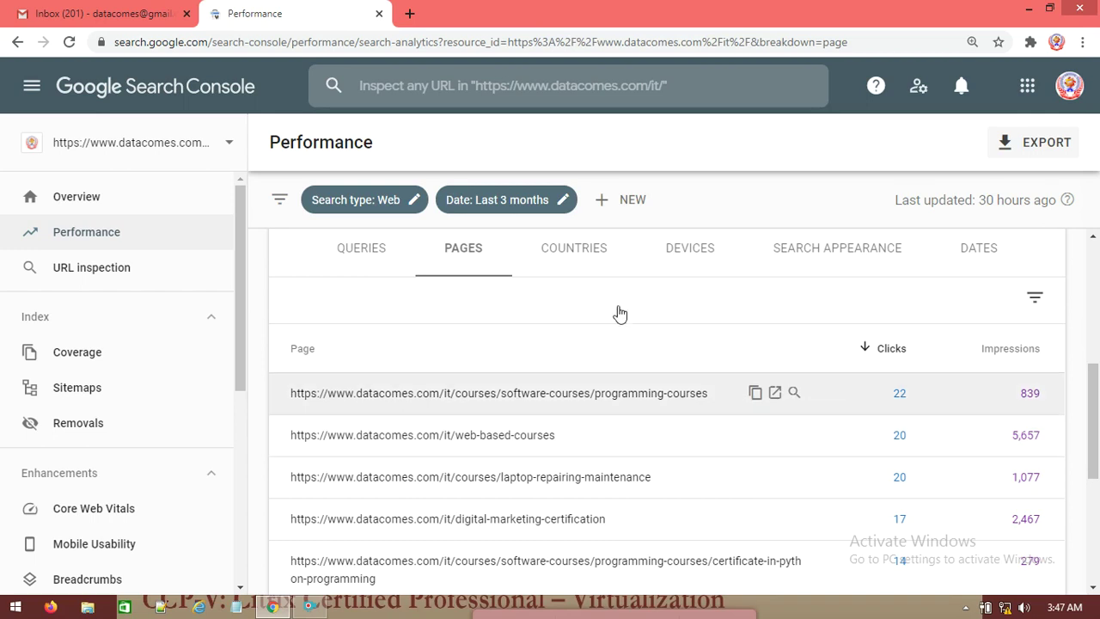
Review the date range filter's preset periods and its Custom start and end dates, then leave without applying a change
{"action": "left_click", "coordinate": [560, 212]}
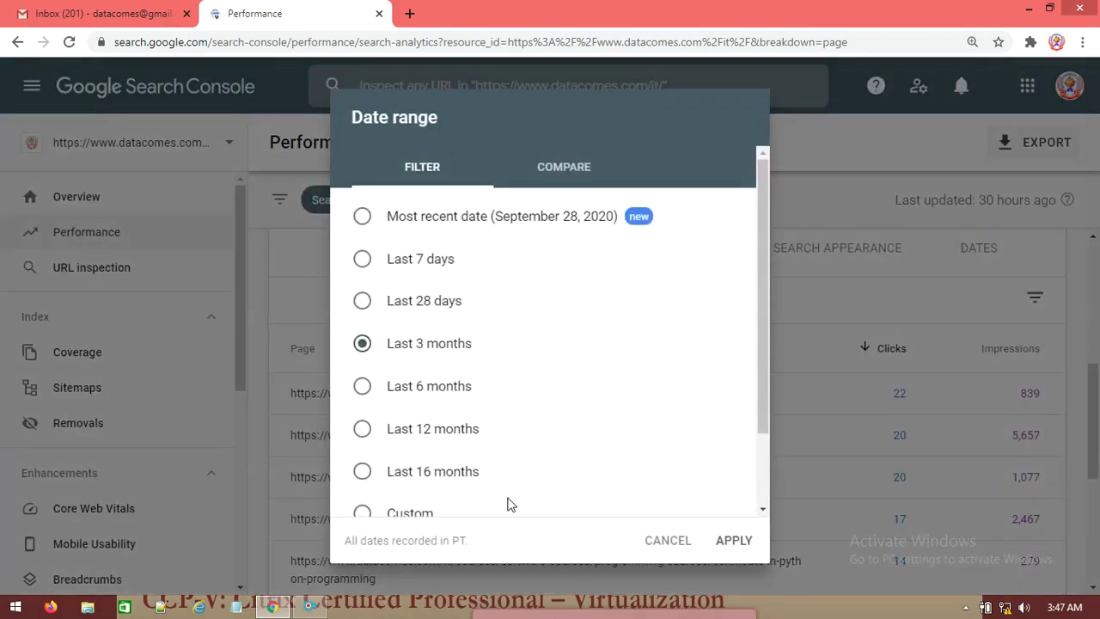
{"action": "scroll", "coordinate": [507, 486], "scroll_direction": "down", "scroll_amount": 2}
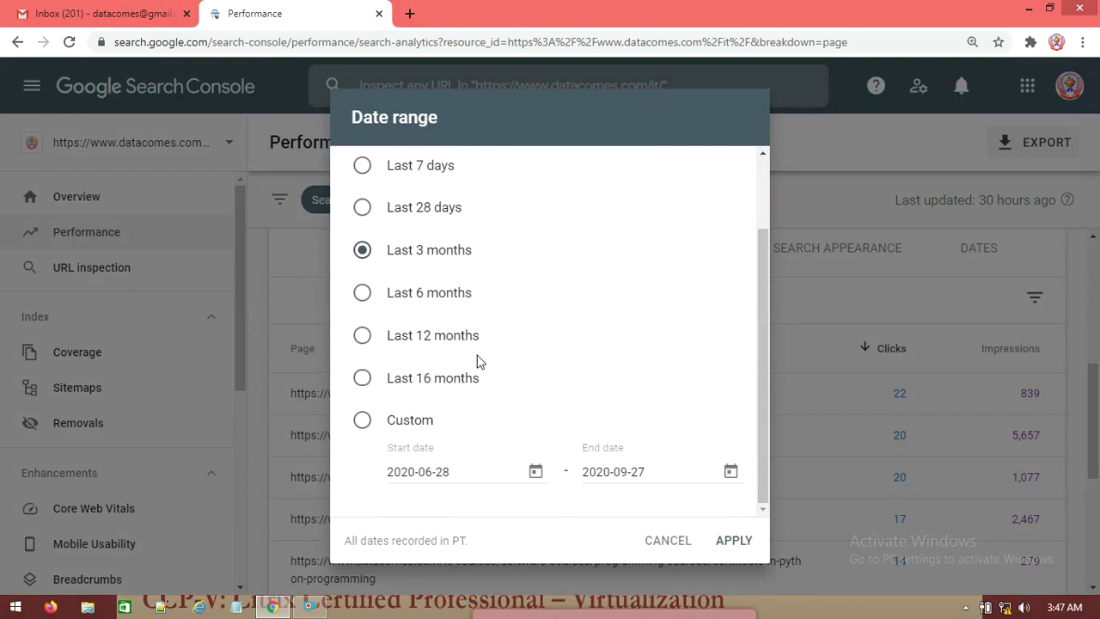
{"action": "scroll", "coordinate": [475, 349], "scroll_direction": "up", "scroll_amount": 2}
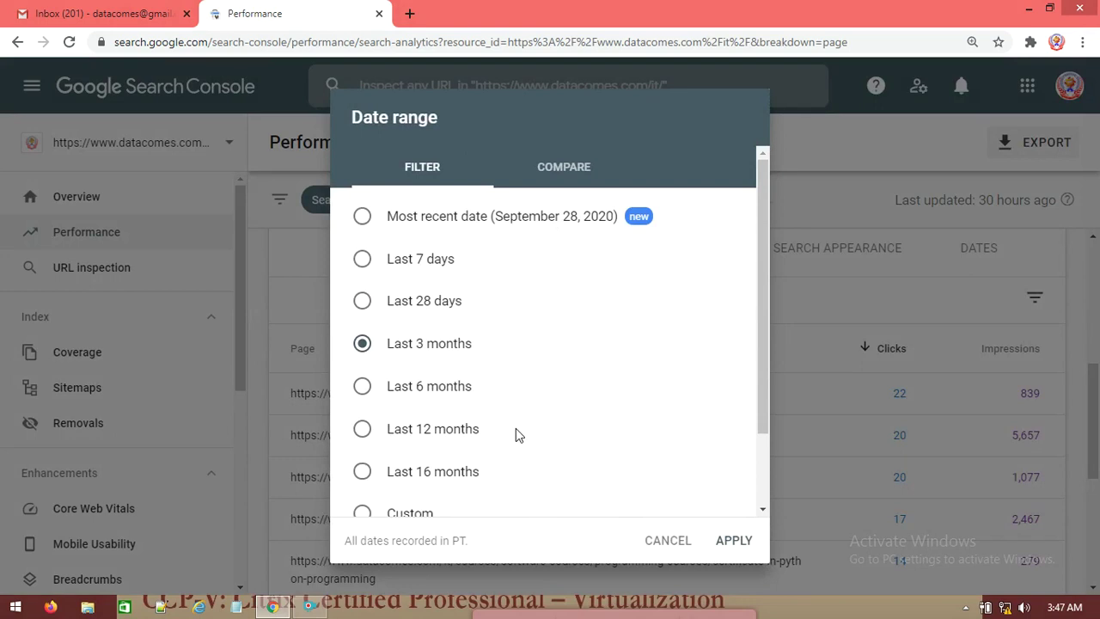
{"action": "scroll", "coordinate": [486, 398], "scroll_direction": "down", "scroll_amount": 2}
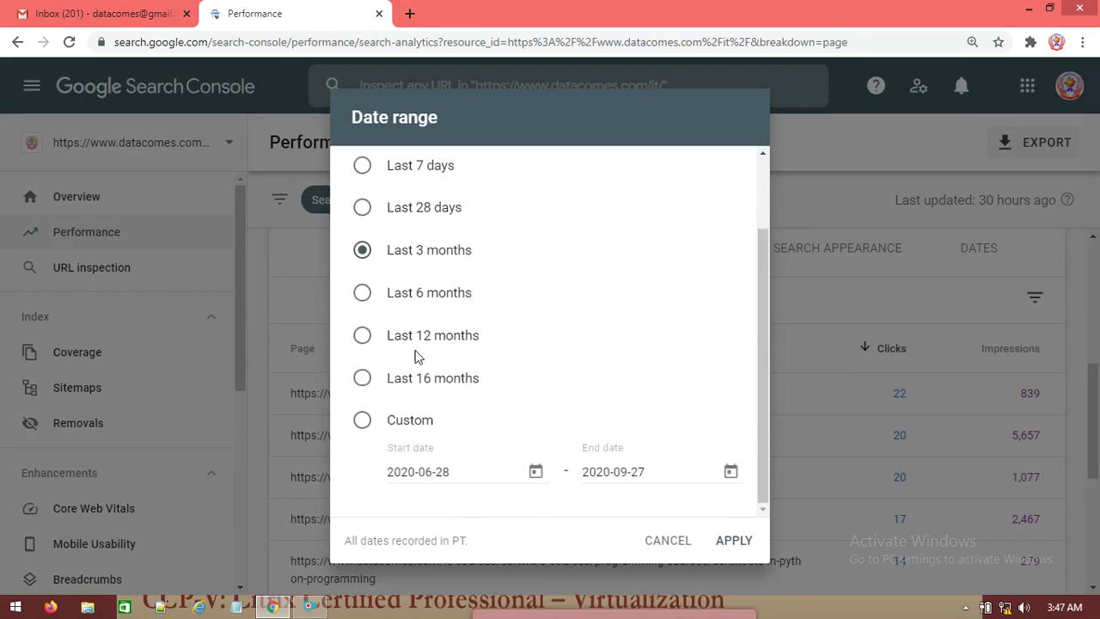
{"action": "left_click", "coordinate": [361, 419]}
{"action": "left_click", "coordinate": [456, 478]}
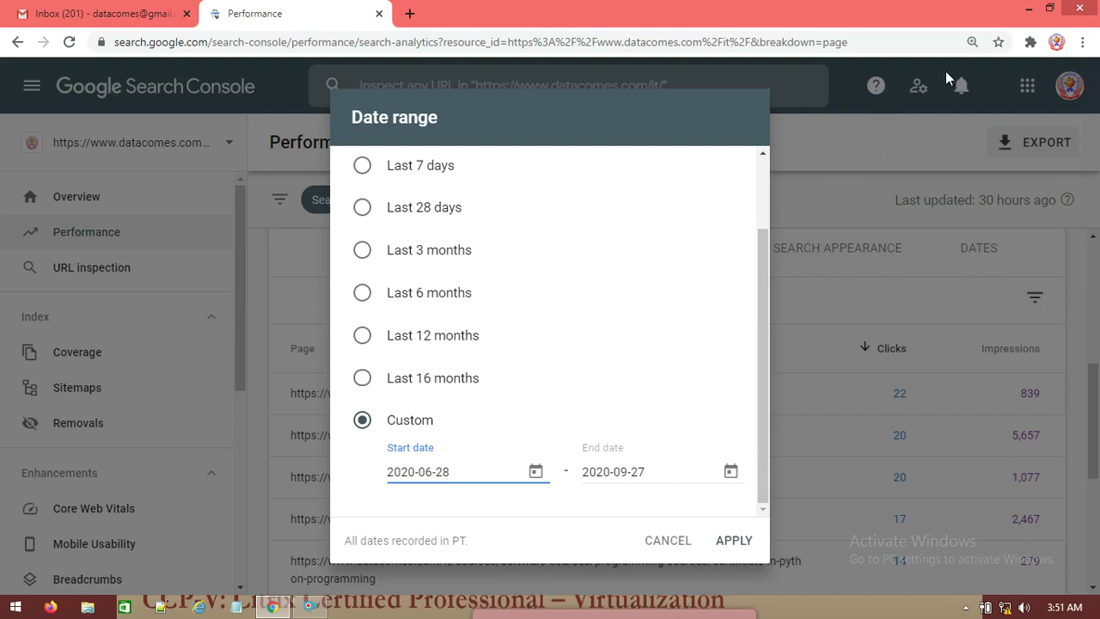
{"action": "left_click", "coordinate": [837, 144]}
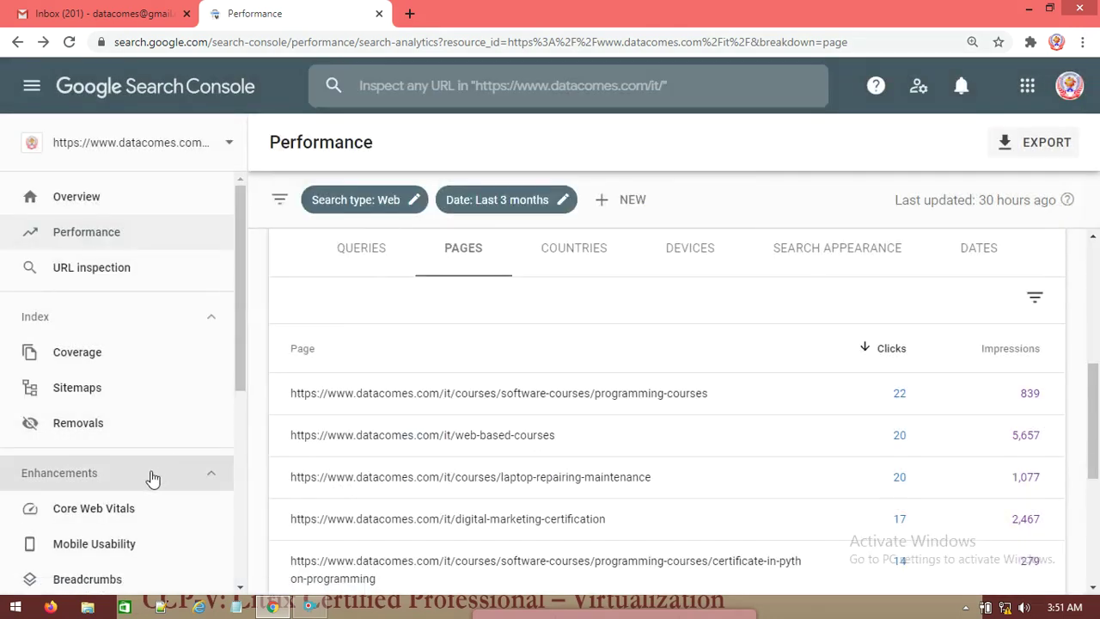
Look over the Index and Enhancements reports in the navigation and check the URL inspection search's recent addresses
{"action": "scroll", "coordinate": [152, 464], "scroll_direction": "down", "scroll_amount": 1}
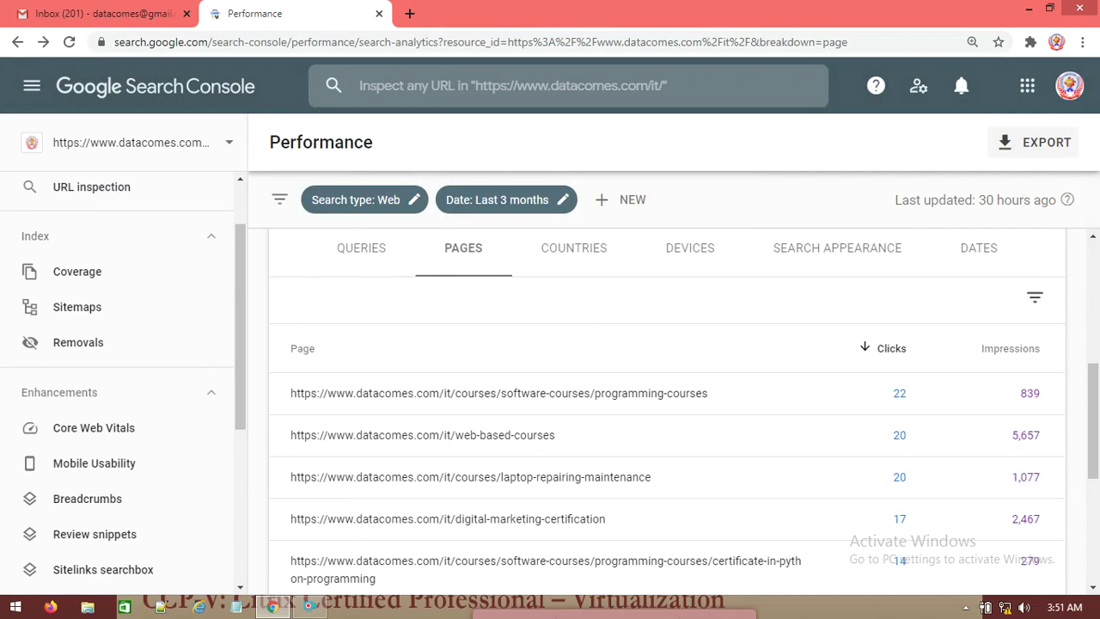
{"action": "left_click", "coordinate": [429, 86]}
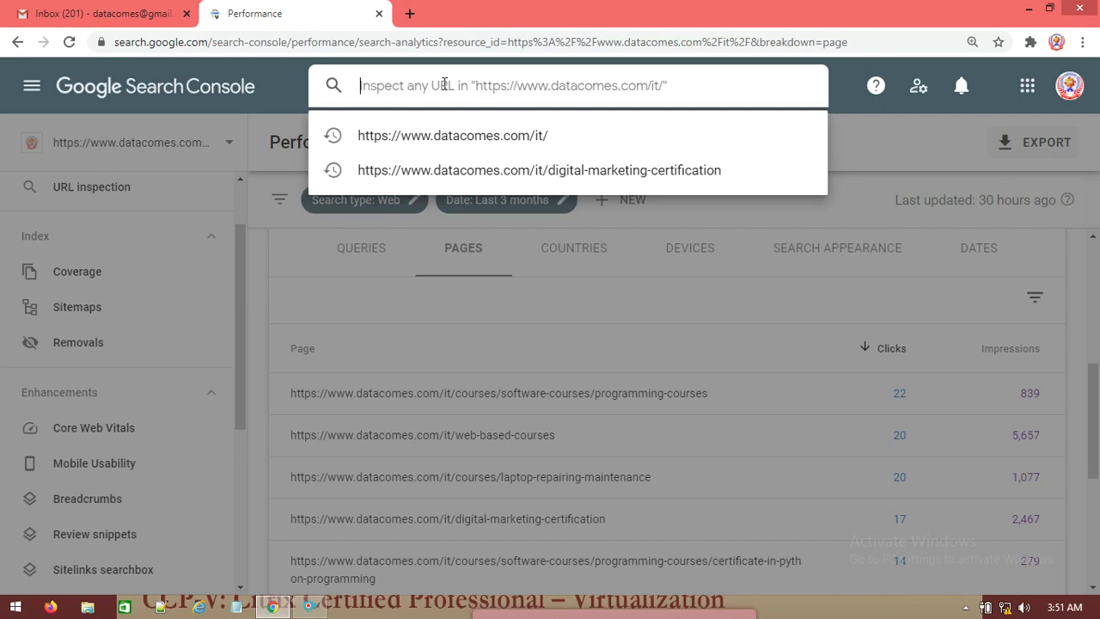
{"action": "left_click", "coordinate": [172, 404]}
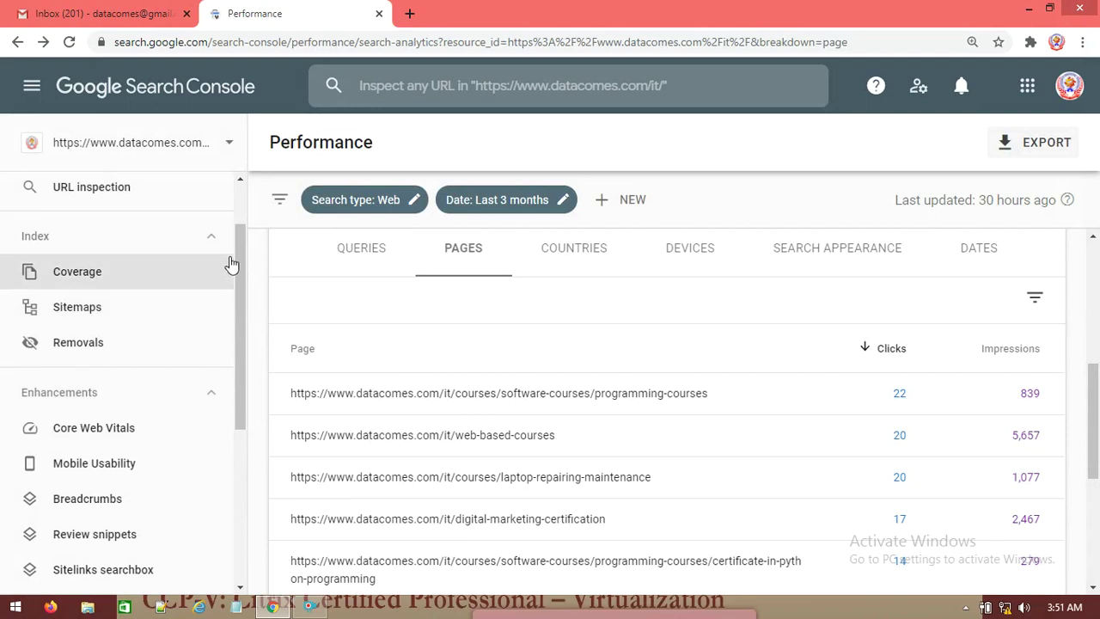
{"action": "left_click_drag", "start_coordinate": [239, 263], "coordinate": [253, 216]}
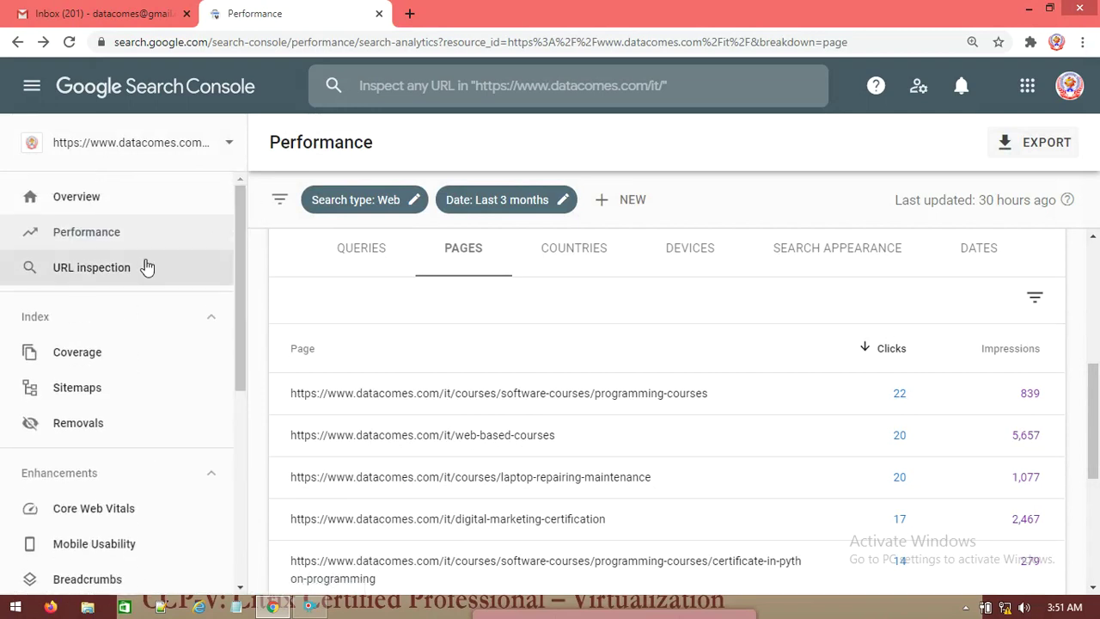
Open URL inspection from the report navigation and look at the recently inspected addresses
{"action": "left_click", "coordinate": [88, 270]}
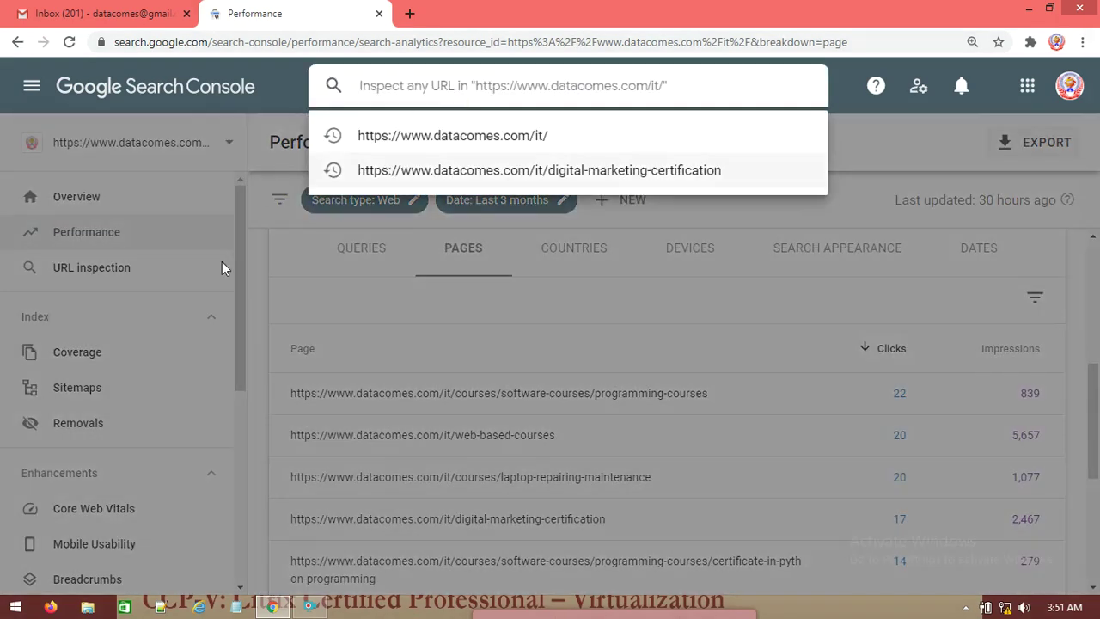
{"action": "left_click", "coordinate": [91, 264]}
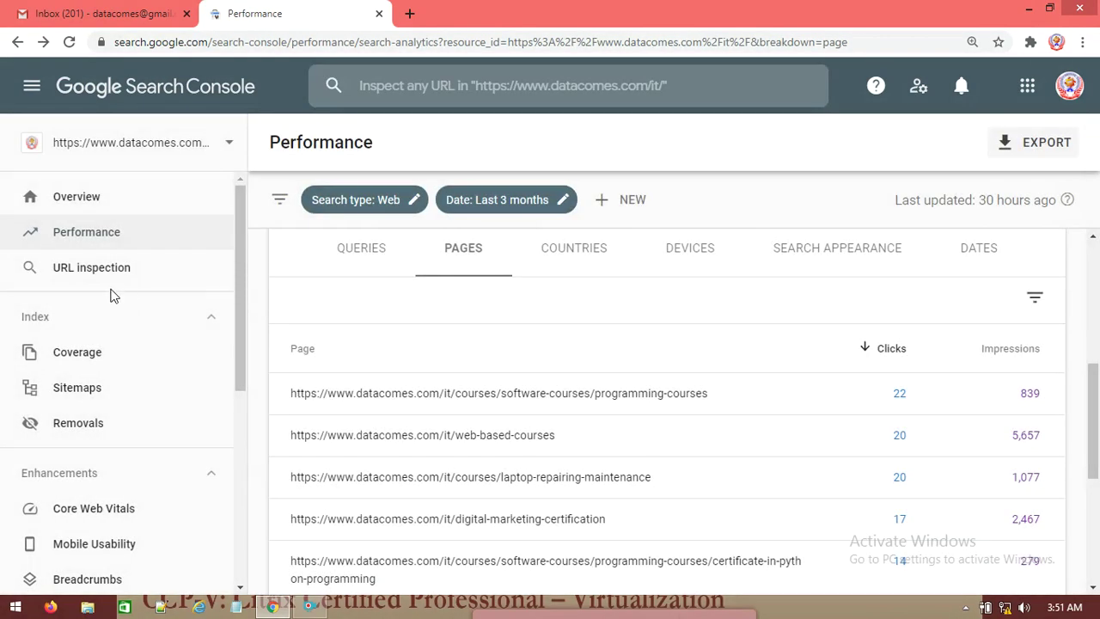
{"action": "left_click", "coordinate": [116, 286]}
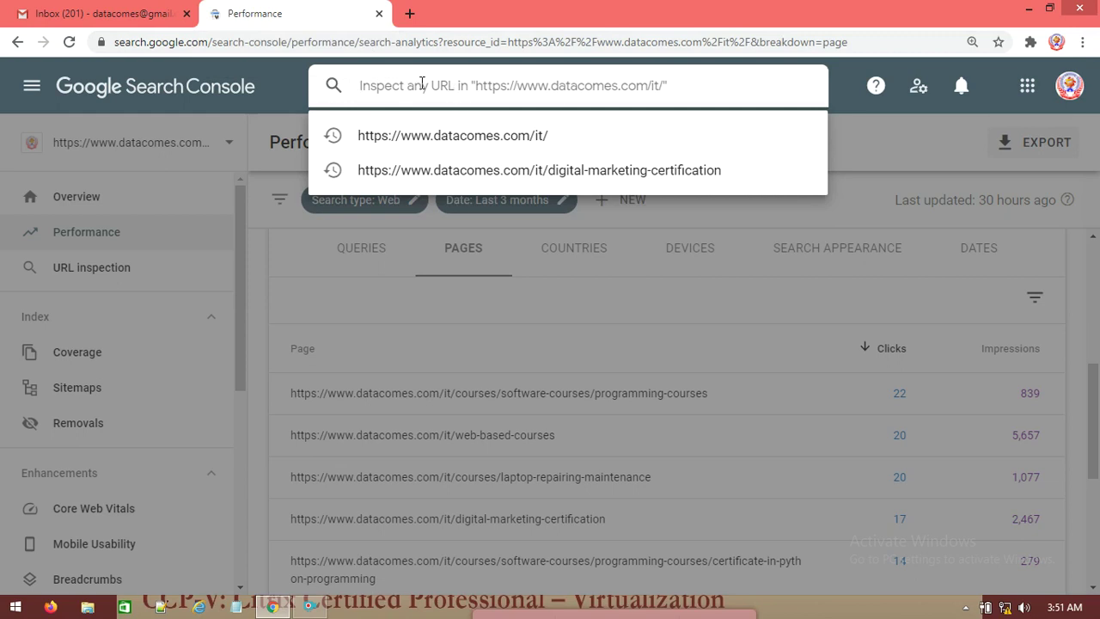
{"action": "left_click", "coordinate": [137, 264]}
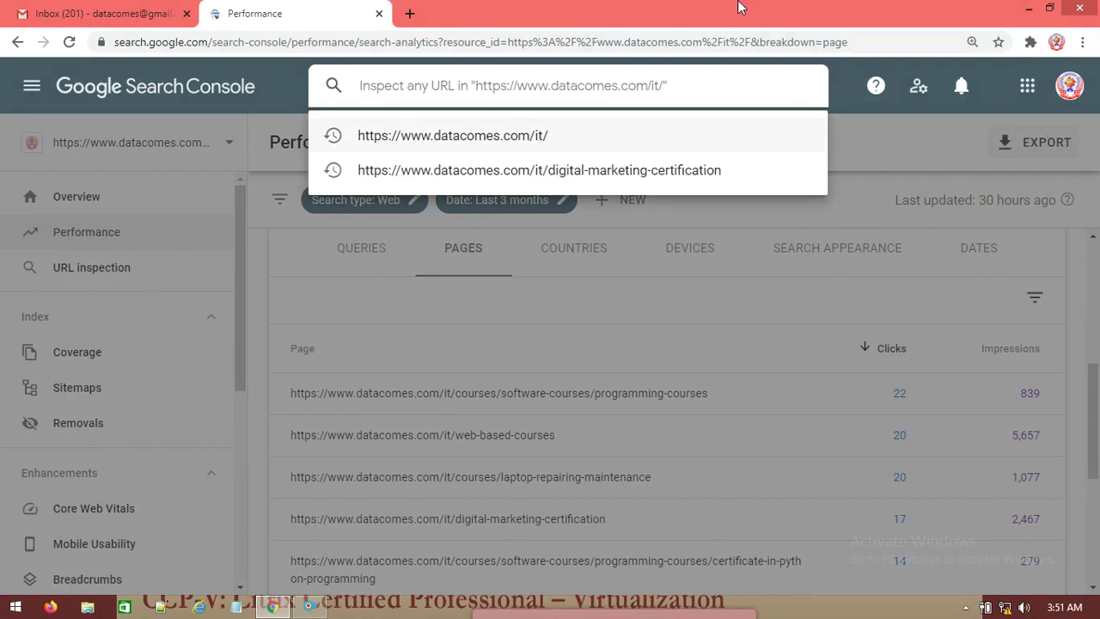
Glance at the Gmail inbox, return to Search Console and reopen URL inspection to view its address suggestions
{"action": "left_click", "coordinate": [103, 14]}
{"action": "left_click", "coordinate": [258, 14]}
{"action": "left_click", "coordinate": [719, 360]}
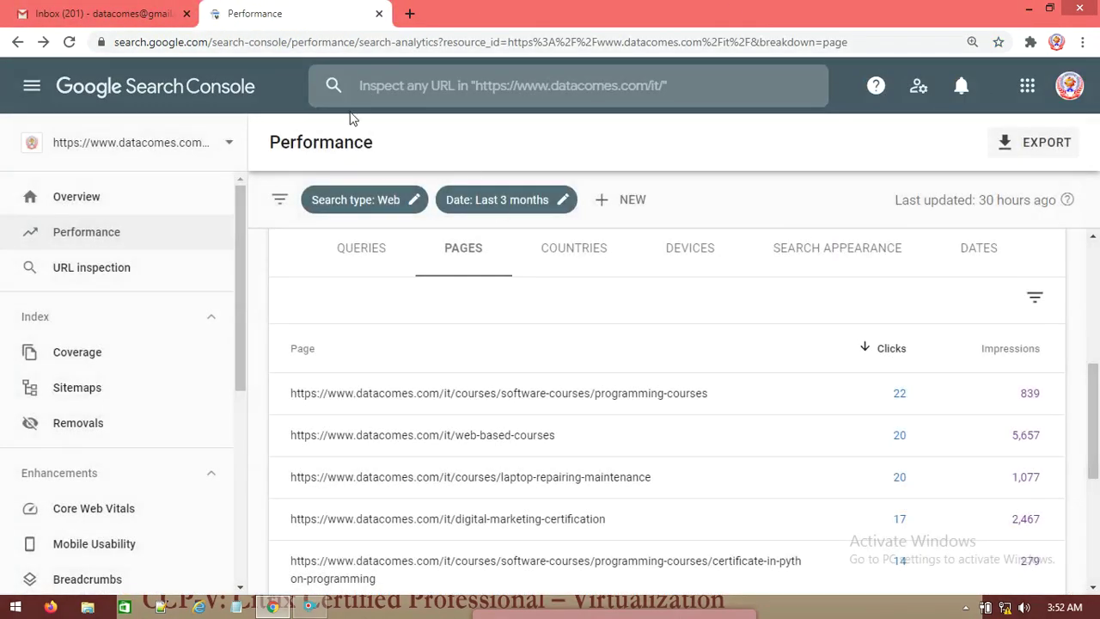
{"action": "left_click", "coordinate": [401, 84]}
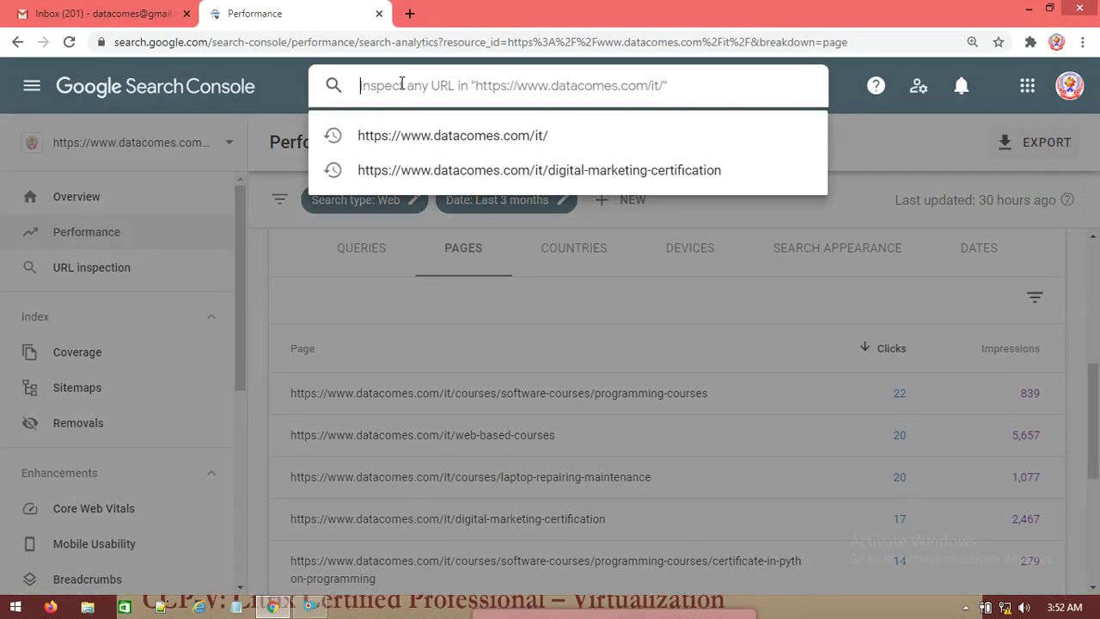
{"action": "left_click", "coordinate": [818, 275]}
{"action": "left_click", "coordinate": [107, 282]}
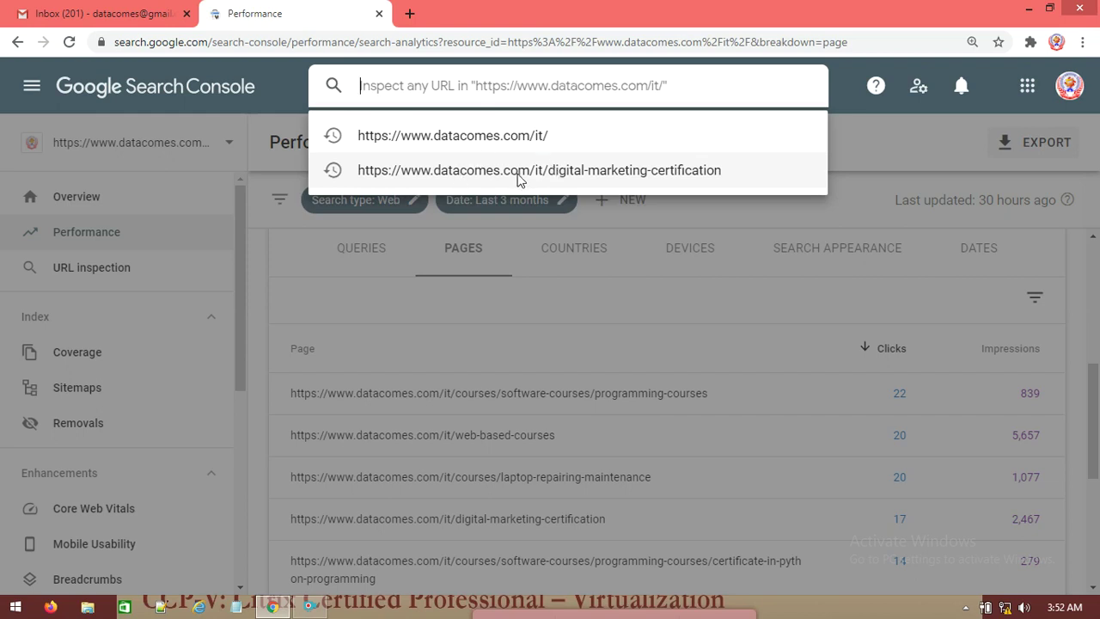
{"action": "left_click", "coordinate": [519, 173]}
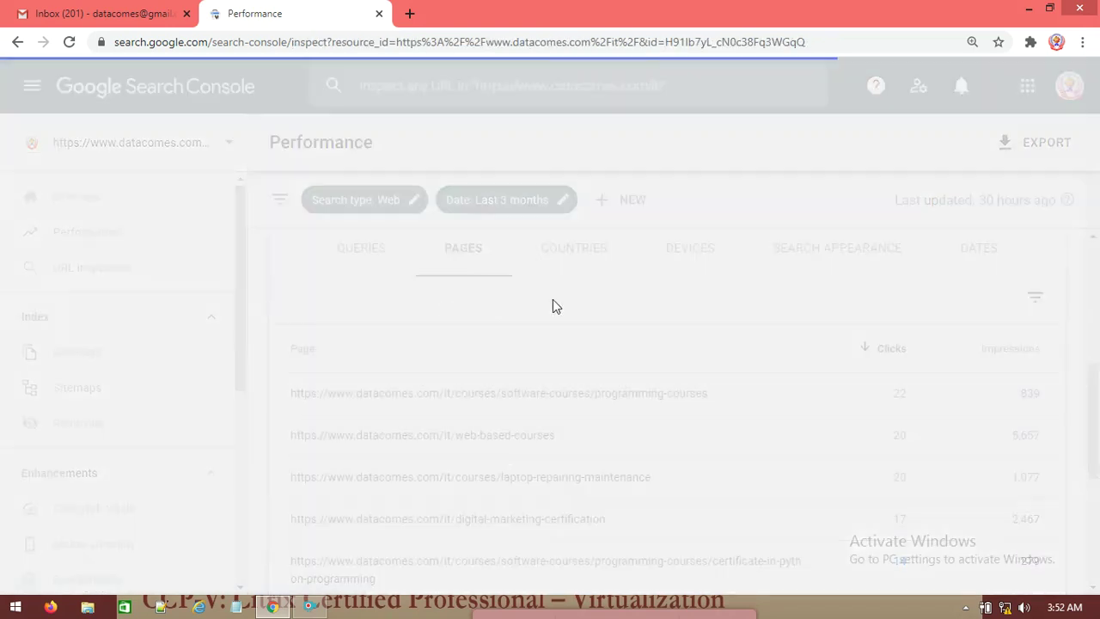
{"action": "left_click_drag", "start_coordinate": [348, 286], "coordinate": [534, 302]}
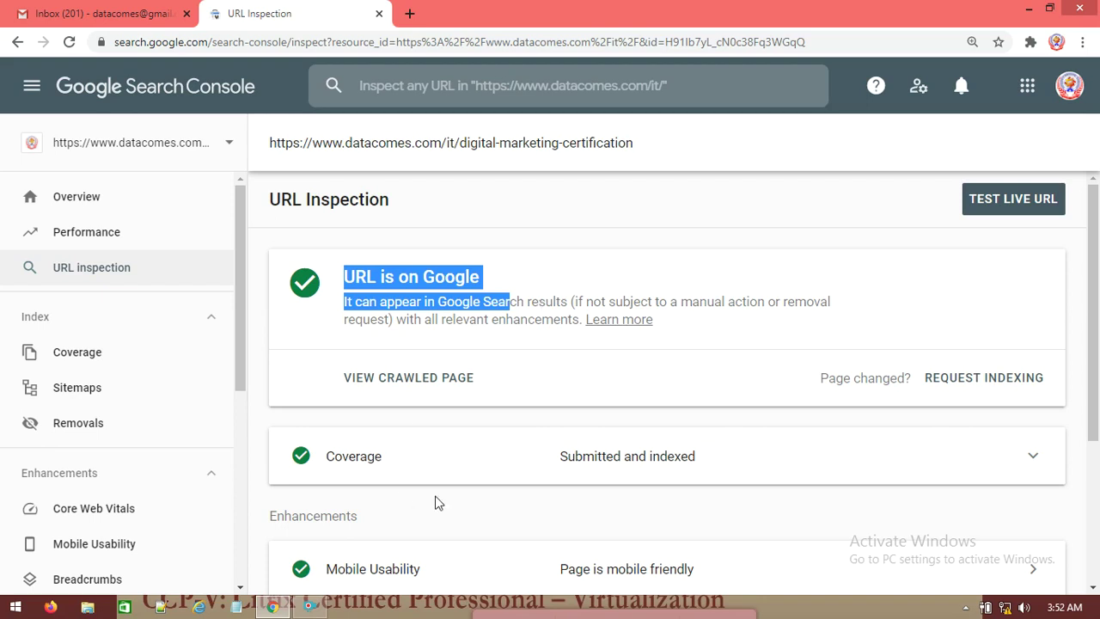
{"action": "scroll", "coordinate": [425, 470], "scroll_direction": "down", "scroll_amount": 3}
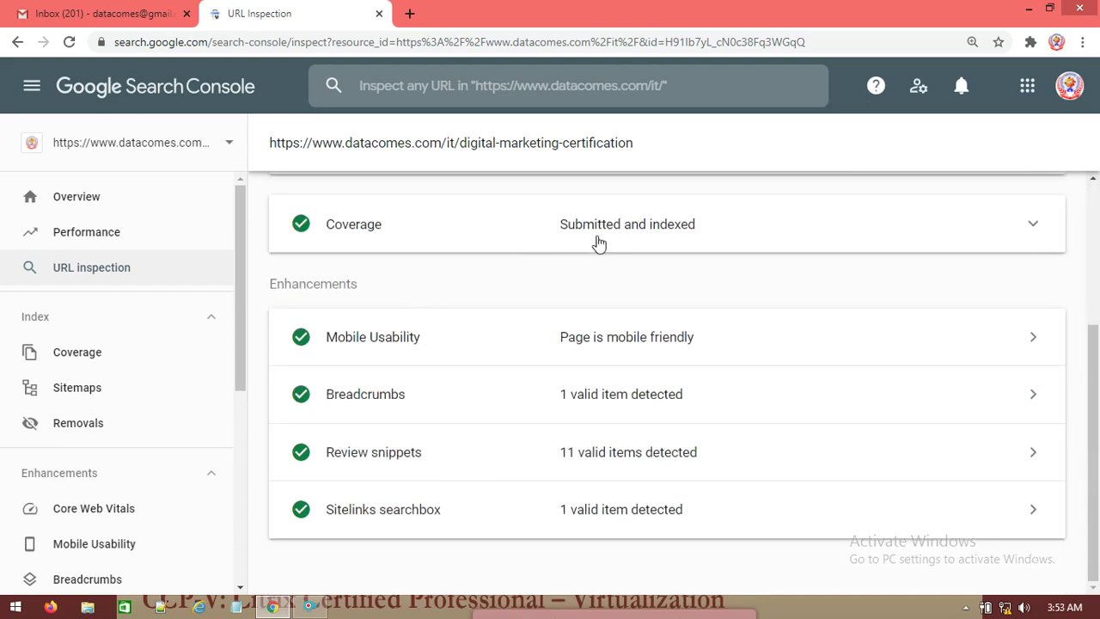
{"action": "scroll", "coordinate": [599, 244], "scroll_direction": "up", "scroll_amount": 2}
Take a brief look at the inspected URL's crawled page HTML and close it
{"action": "left_click", "coordinate": [468, 313]}
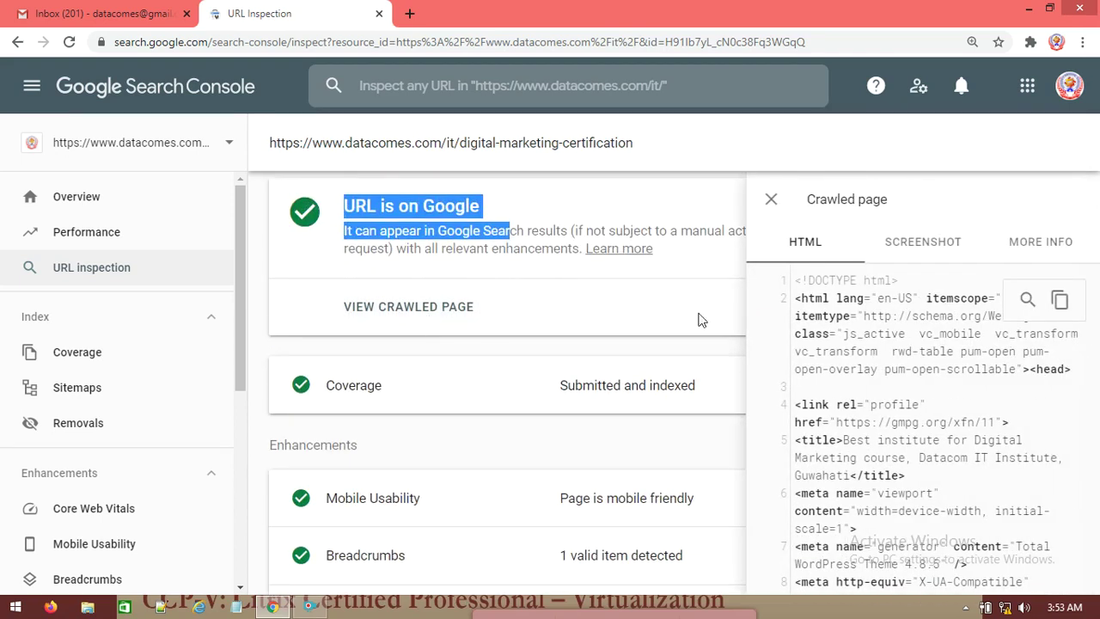
{"action": "left_click", "coordinate": [565, 321]}
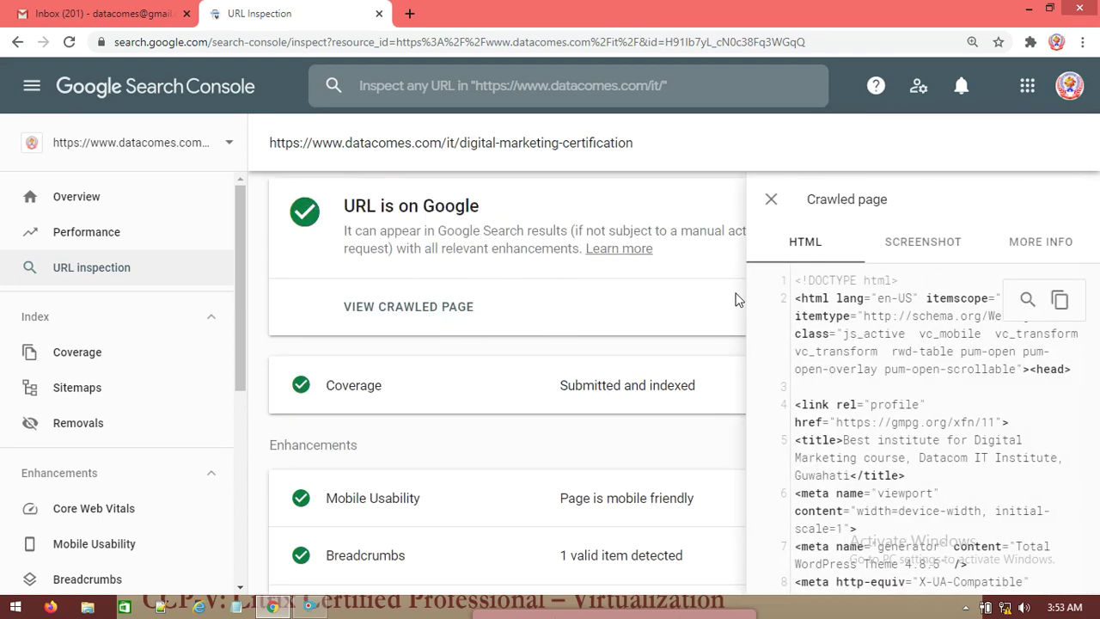
{"action": "left_click", "coordinate": [771, 199]}
Expand the Coverage section and examine its Discovery, Crawl and Indexing details along with the Enhancements results
{"action": "left_click", "coordinate": [1021, 391]}
{"action": "scroll", "coordinate": [621, 429], "scroll_direction": "down", "scroll_amount": 3}
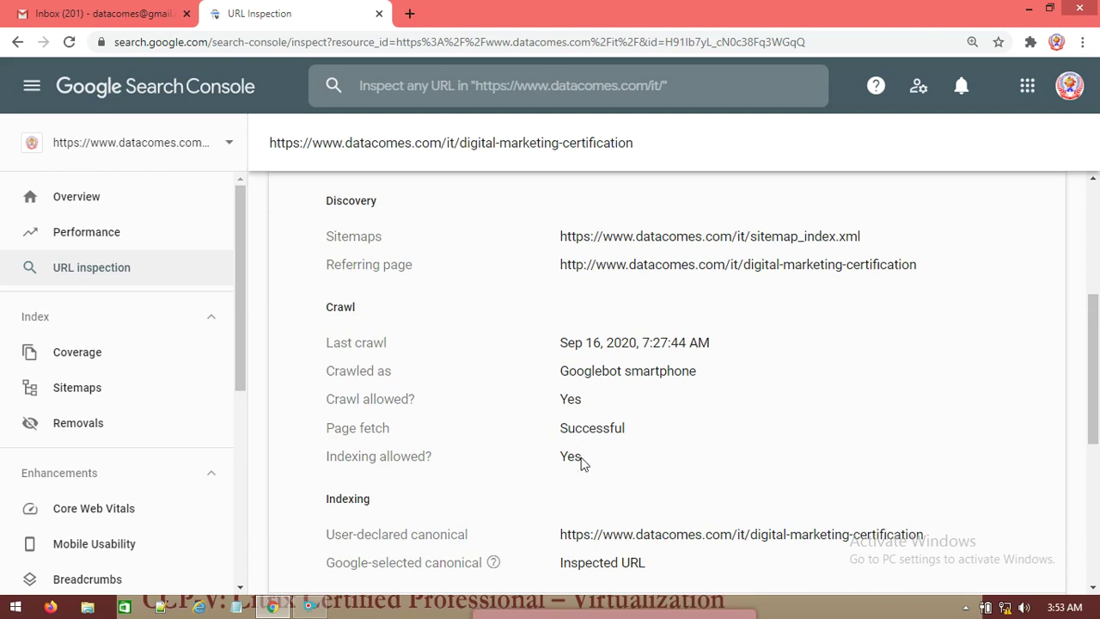
{"action": "scroll", "coordinate": [564, 429], "scroll_direction": "down", "scroll_amount": 2}
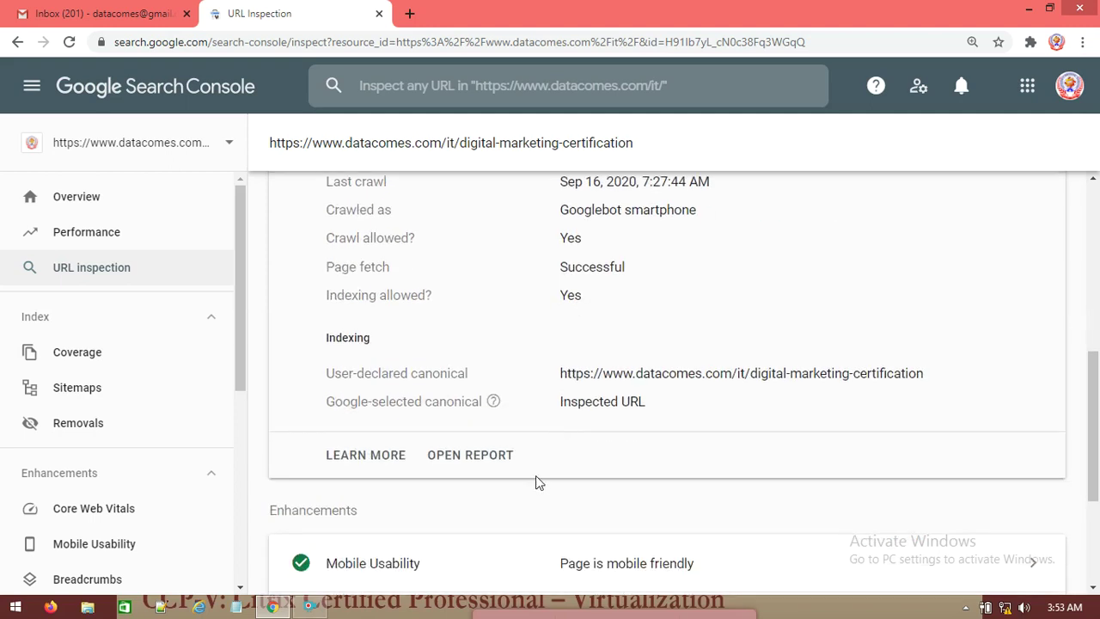
{"action": "scroll", "coordinate": [553, 481], "scroll_direction": "down", "scroll_amount": 1}
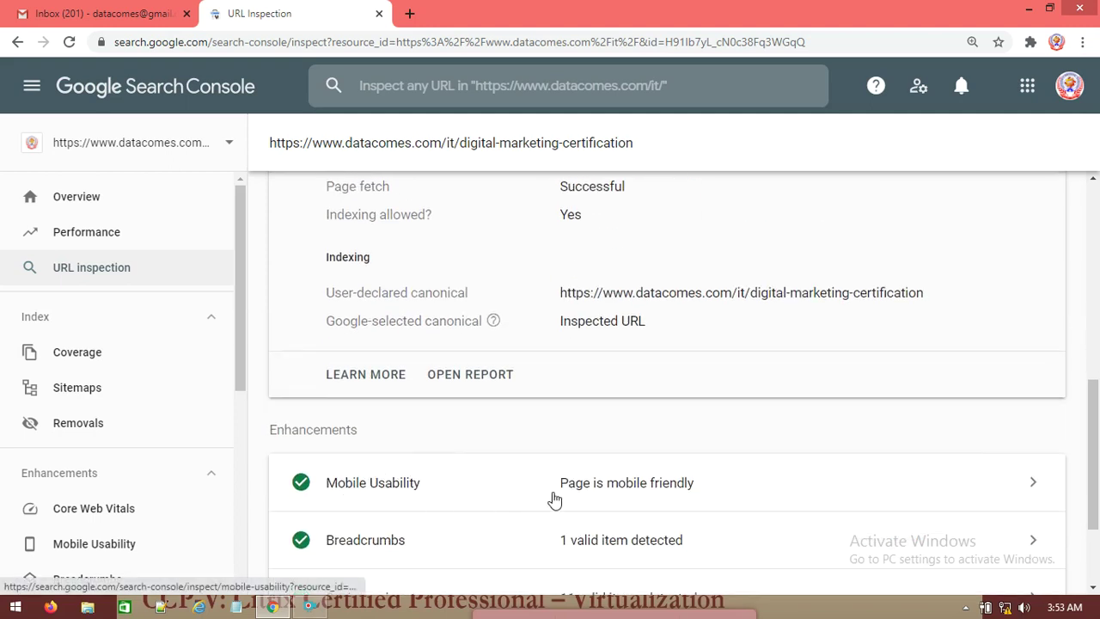
{"action": "scroll", "coordinate": [593, 519], "scroll_direction": "down", "scroll_amount": 2}
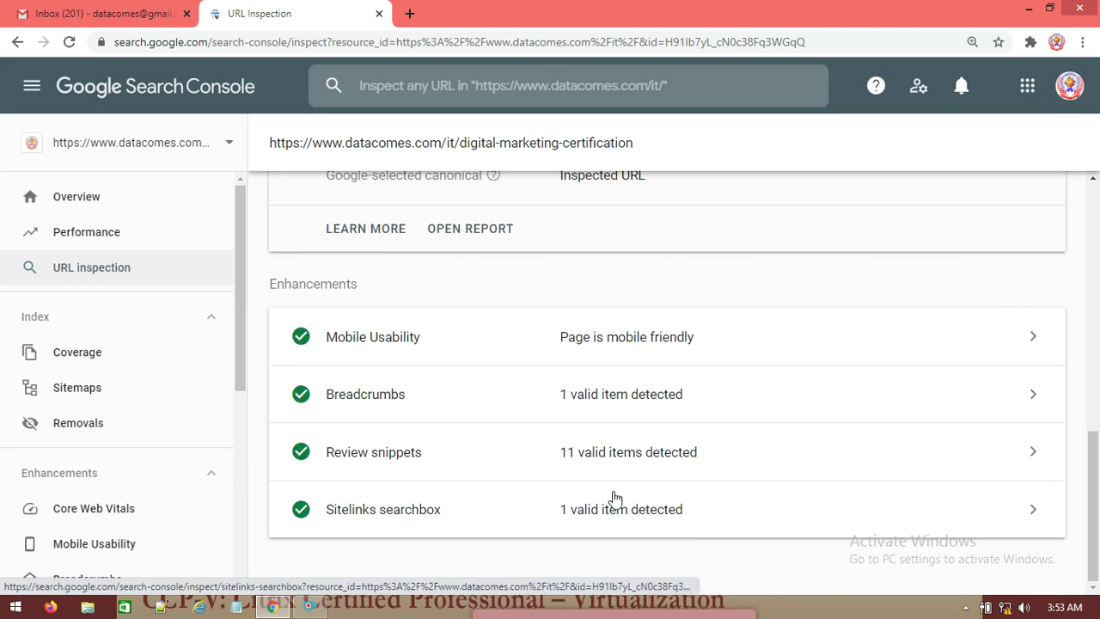
{"action": "scroll", "coordinate": [567, 464], "scroll_direction": "up", "scroll_amount": 3}
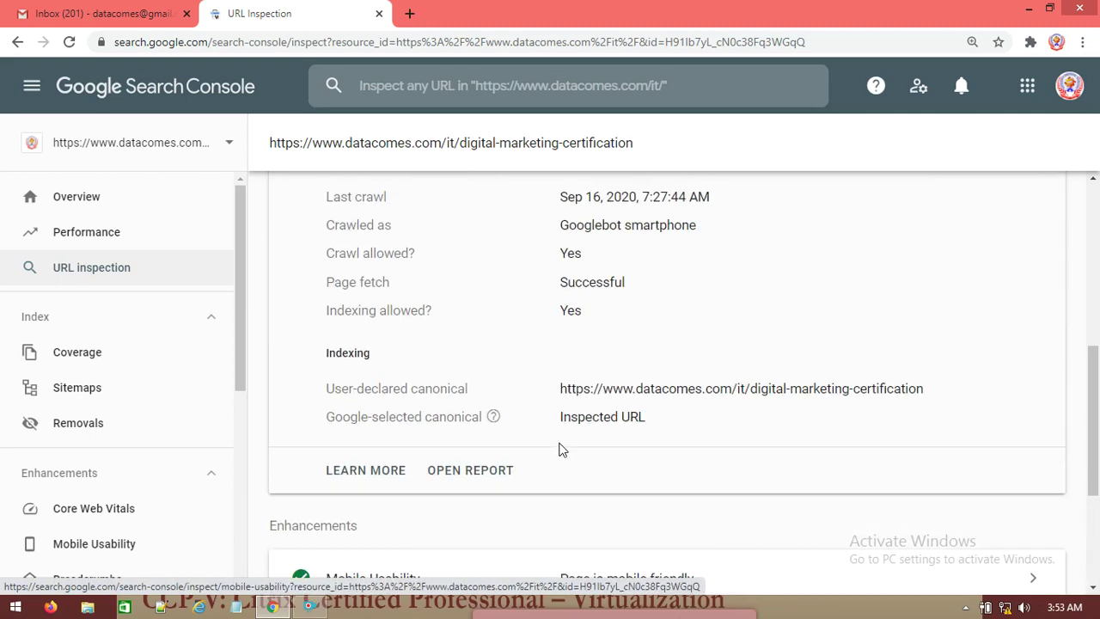
{"action": "scroll", "coordinate": [602, 284], "scroll_direction": "up", "scroll_amount": 2}
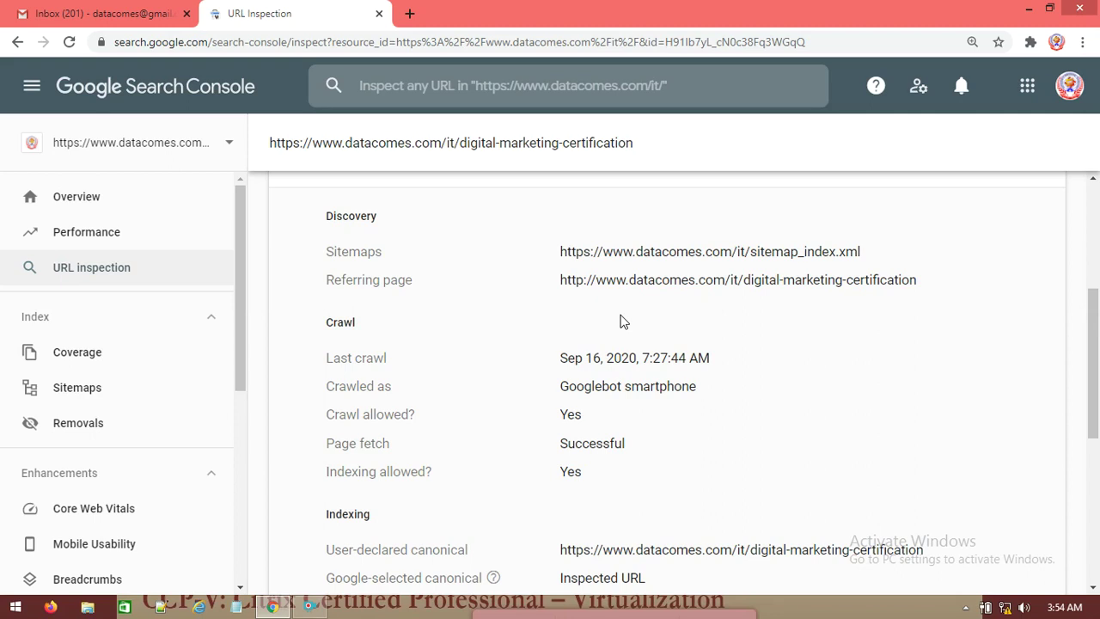
{"action": "scroll", "coordinate": [626, 343], "scroll_direction": "up", "scroll_amount": 2}
{"action": "scroll", "coordinate": [669, 405], "scroll_direction": "up", "scroll_amount": 2}
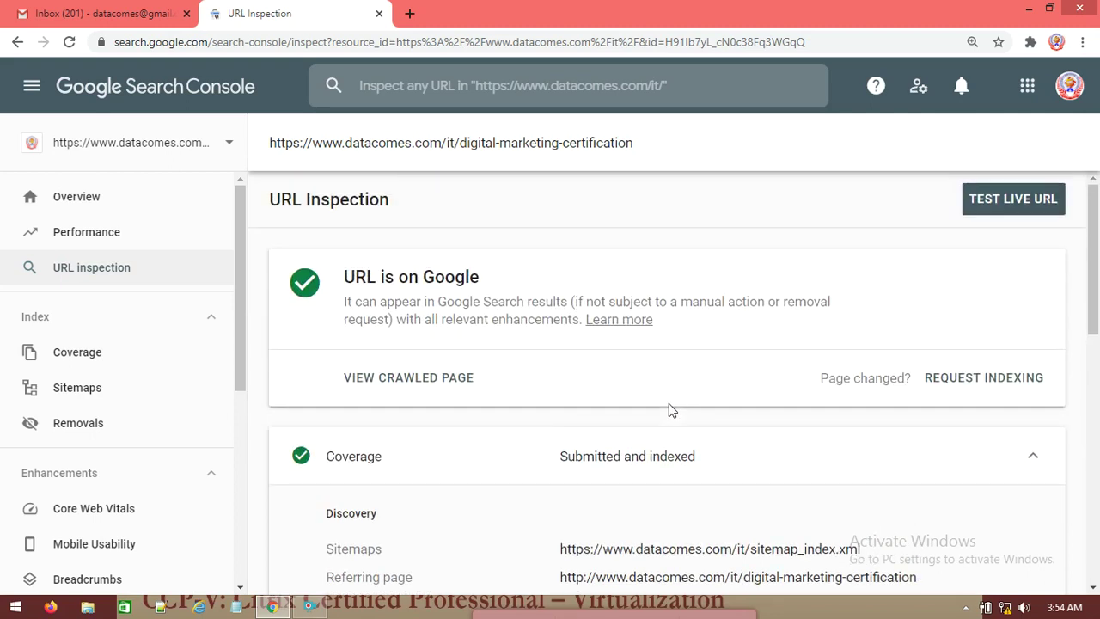
View the crawled page again, read through its HTML source code and close it
{"action": "left_click", "coordinate": [397, 383]}
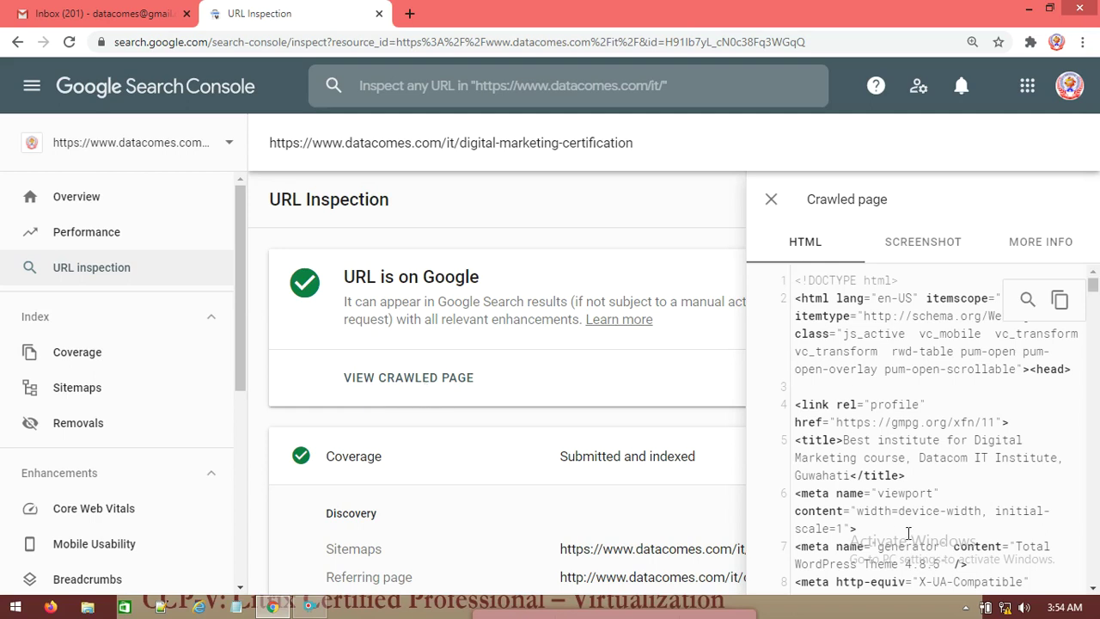
{"action": "scroll", "coordinate": [919, 494], "scroll_direction": "down", "scroll_amount": 10}
{"action": "scroll", "coordinate": [915, 493], "scroll_direction": "down", "scroll_amount": 5}
{"action": "scroll", "coordinate": [915, 492], "scroll_direction": "down", "scroll_amount": 15}
{"action": "scroll", "coordinate": [884, 478], "scroll_direction": "down", "scroll_amount": 7}
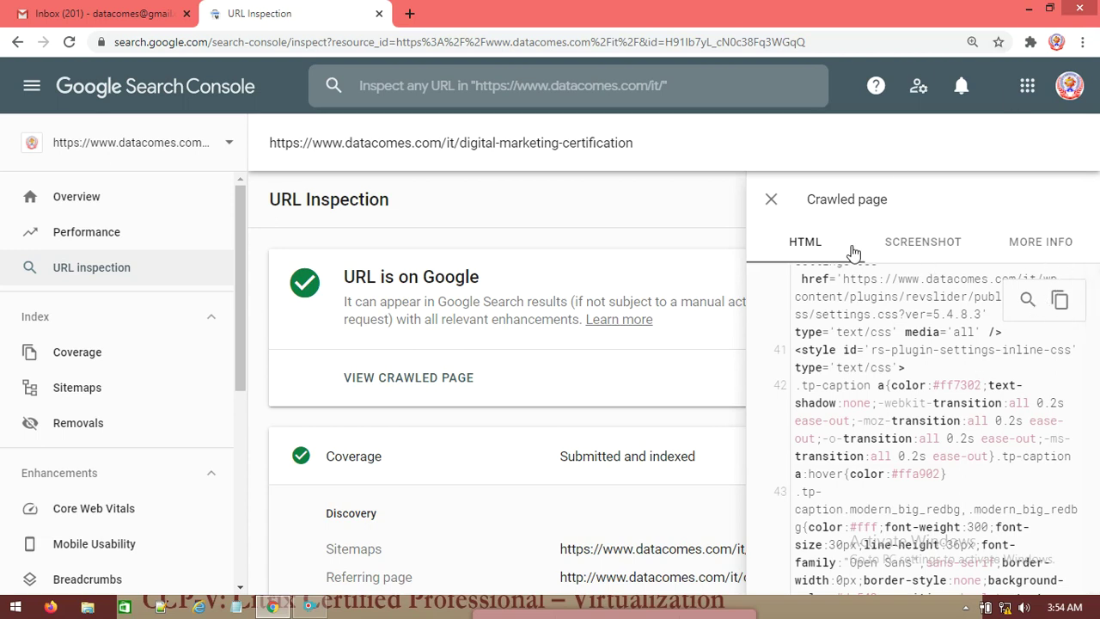
{"action": "left_click", "coordinate": [772, 201]}
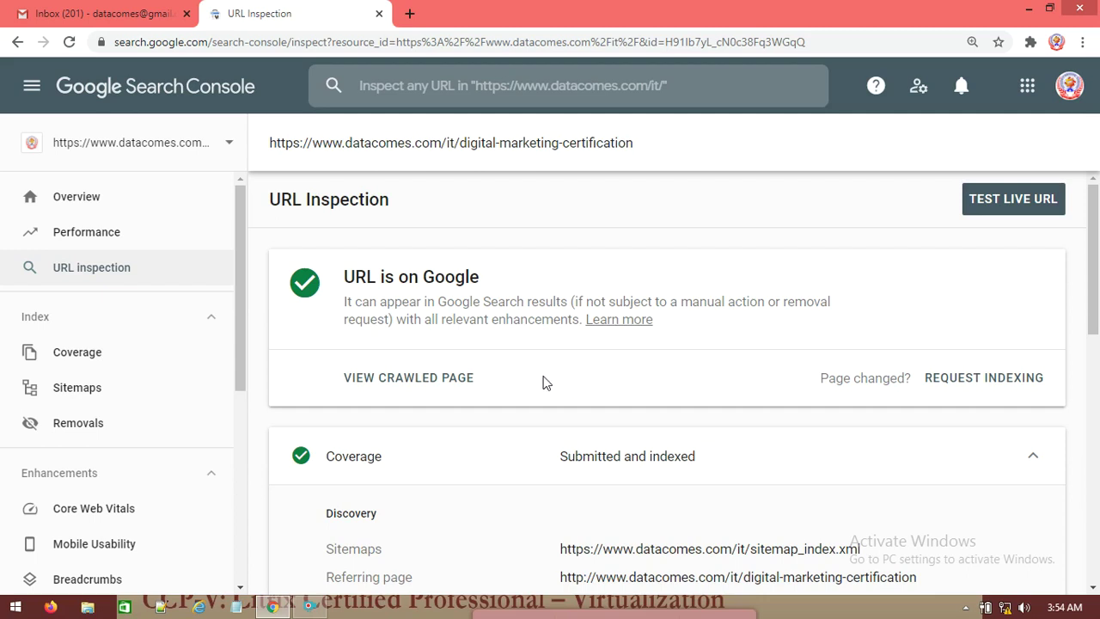
Reread the status text about appearing in Google Search results, then check the recently inspected addresses without choosing one
{"action": "left_click_drag", "start_coordinate": [368, 302], "coordinate": [569, 302]}
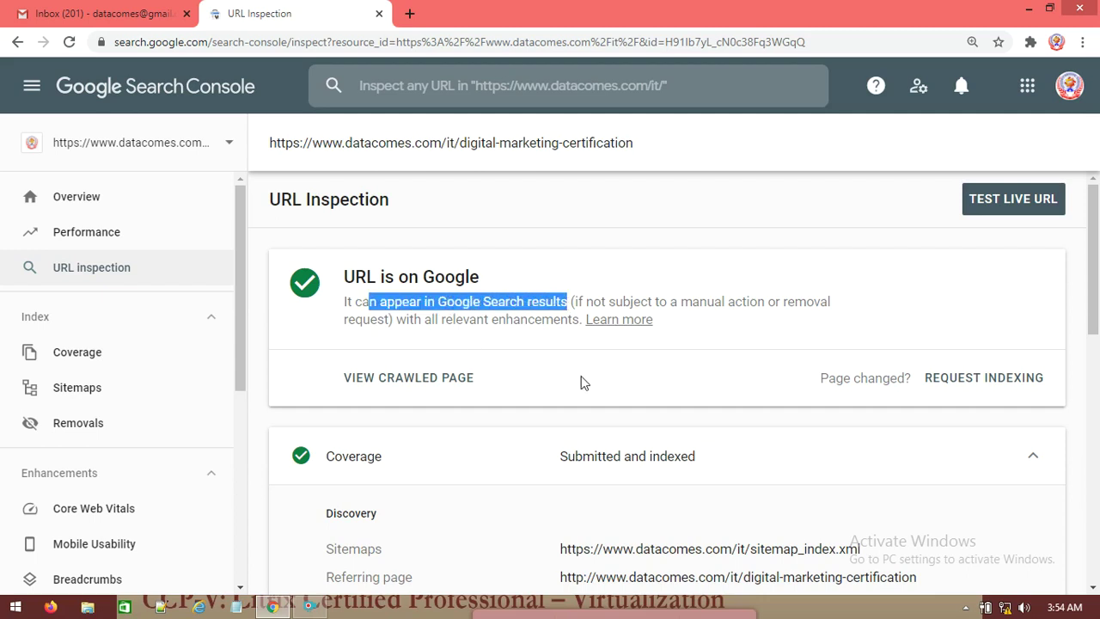
{"action": "left_click", "coordinate": [514, 324]}
{"action": "left_click_drag", "start_coordinate": [349, 303], "coordinate": [570, 304]}
{"action": "left_click", "coordinate": [696, 338]}
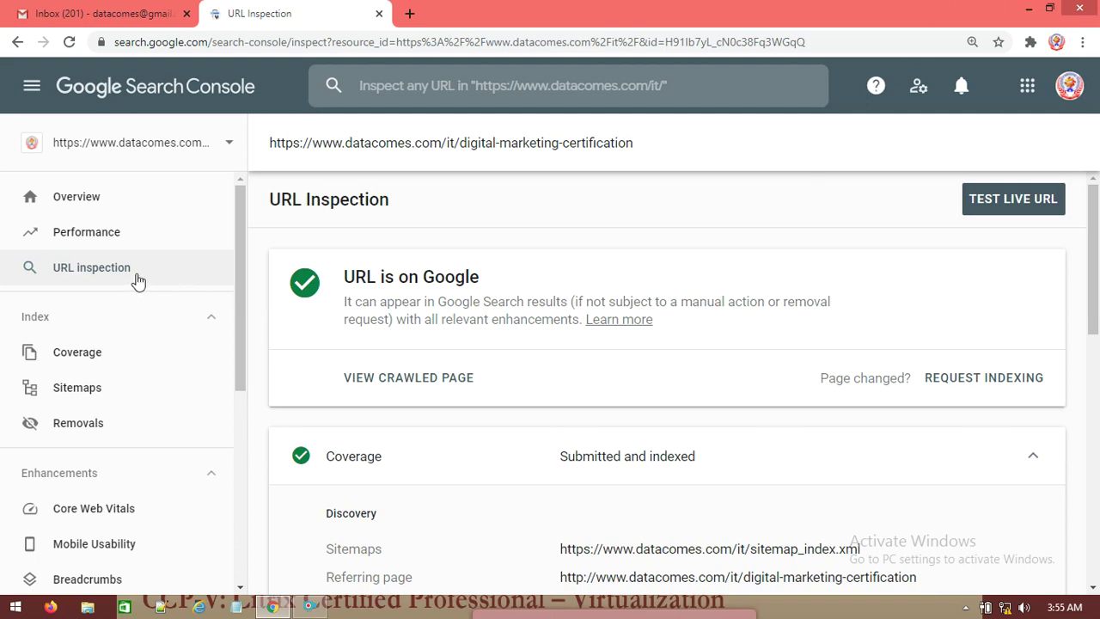
{"action": "left_click", "coordinate": [412, 86]}
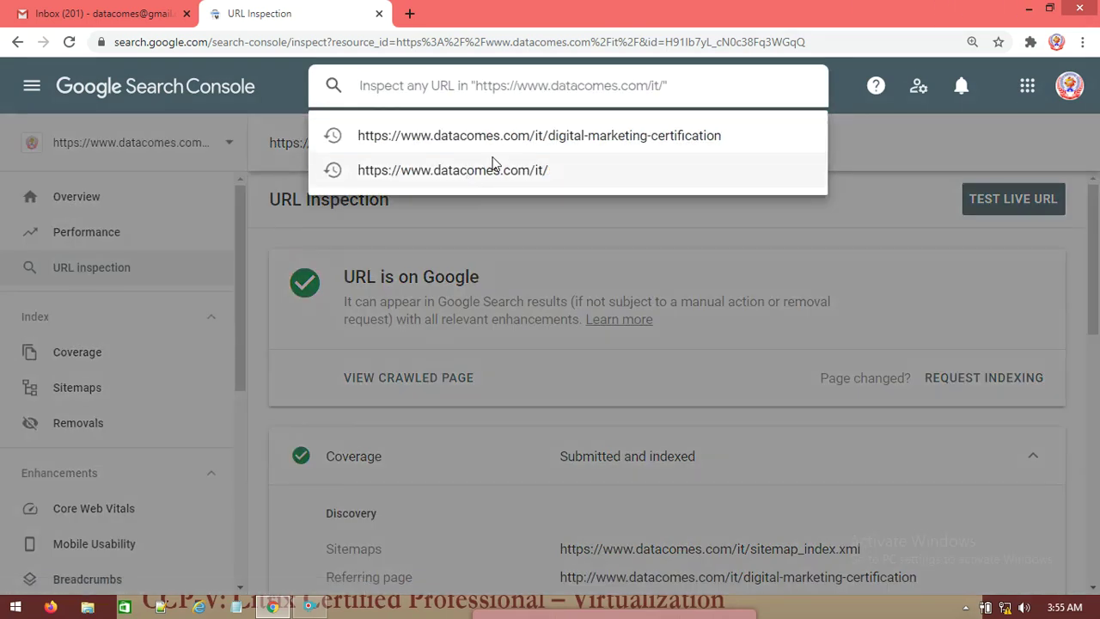
{"action": "left_click", "coordinate": [803, 248]}
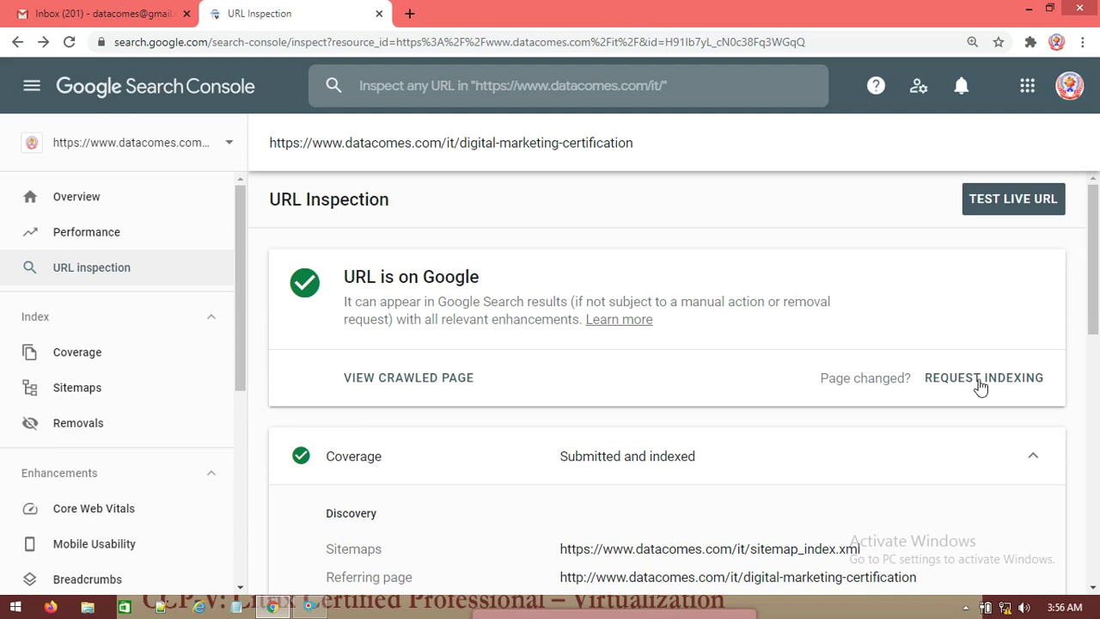
Request indexing for the digital-marketing-certification page, read the notice about the priority crawl queue and acknowledge it
{"action": "left_click", "coordinate": [980, 387]}
{"action": "scroll", "coordinate": [738, 506], "scroll_direction": "down", "scroll_amount": 2}
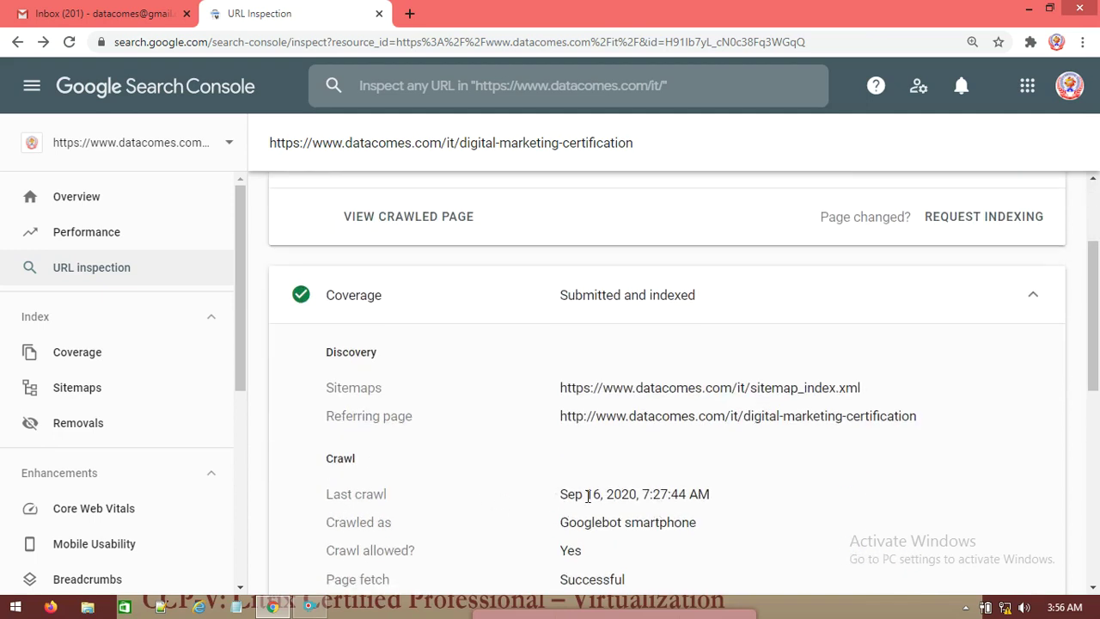
{"action": "scroll", "coordinate": [933, 461], "scroll_direction": "up", "scroll_amount": 2}
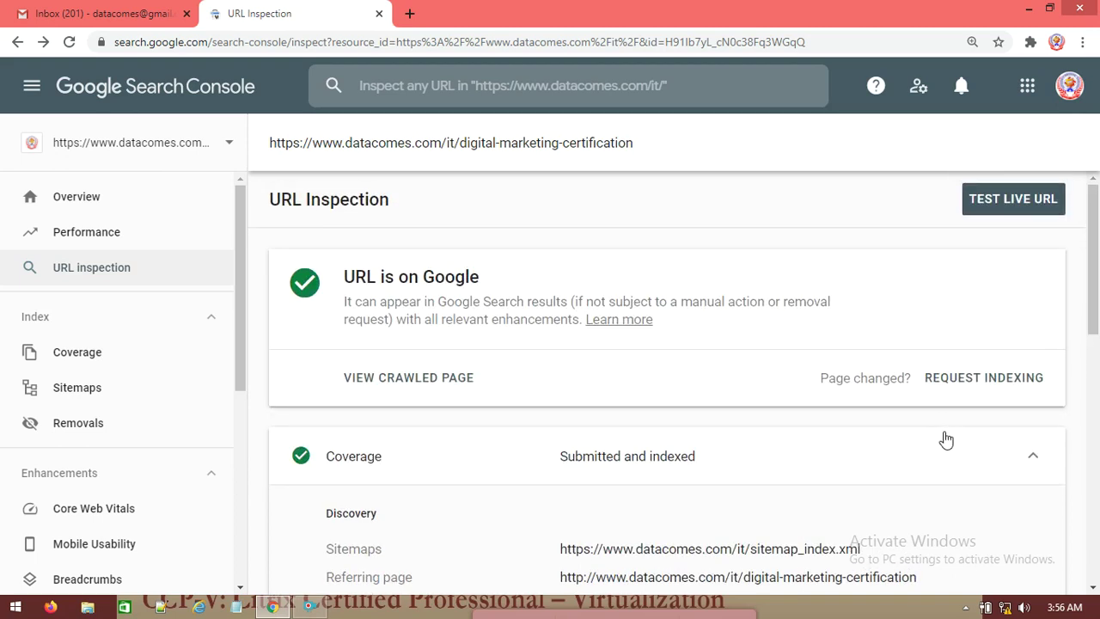
{"action": "left_click", "coordinate": [976, 381]}
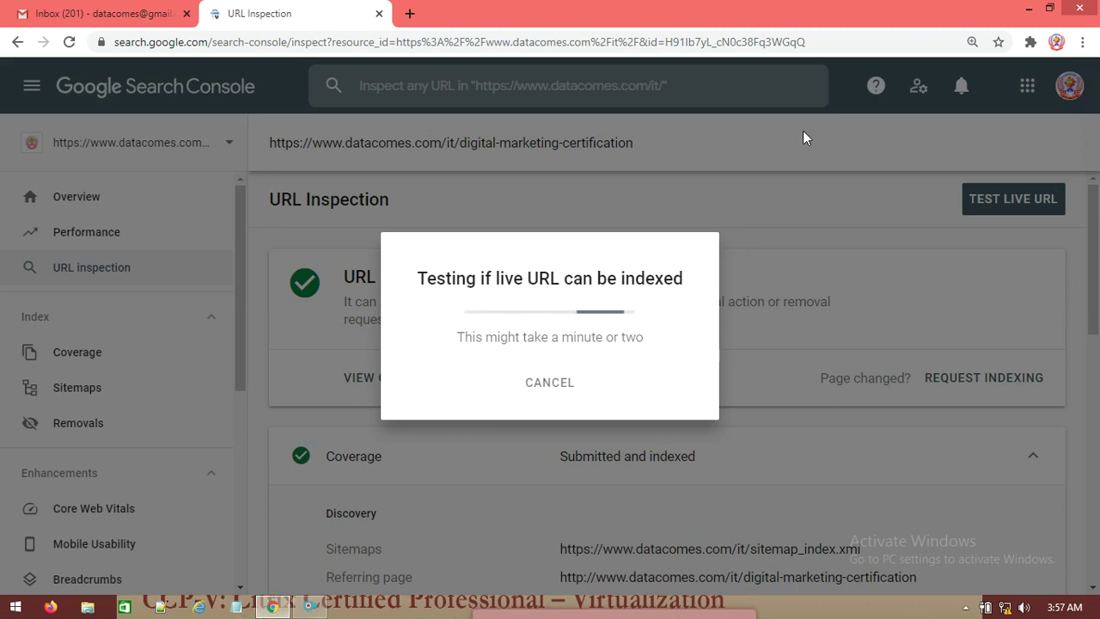
{"action": "left_click", "coordinate": [486, 616]}
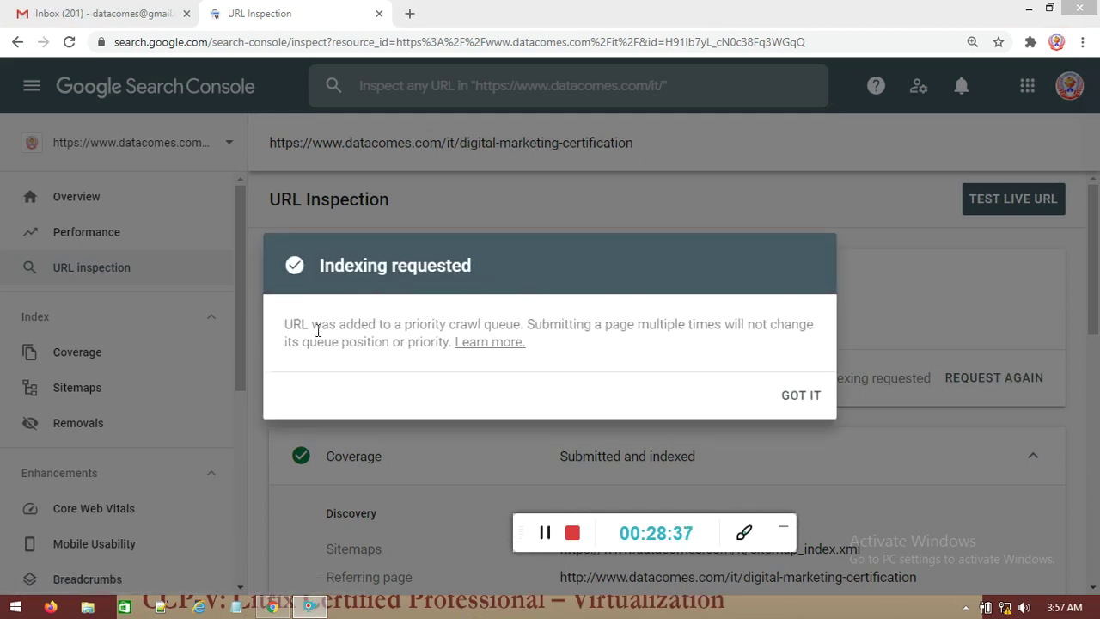
{"action": "left_click_drag", "start_coordinate": [321, 326], "coordinate": [438, 326]}
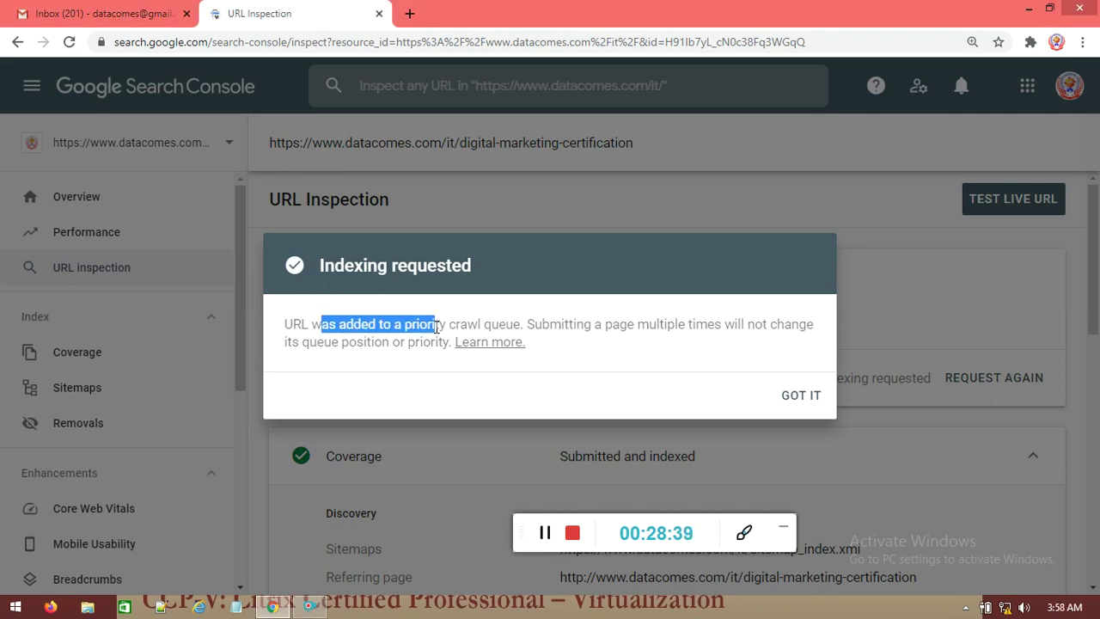
{"action": "left_click_drag", "start_coordinate": [437, 326], "coordinate": [741, 329]}
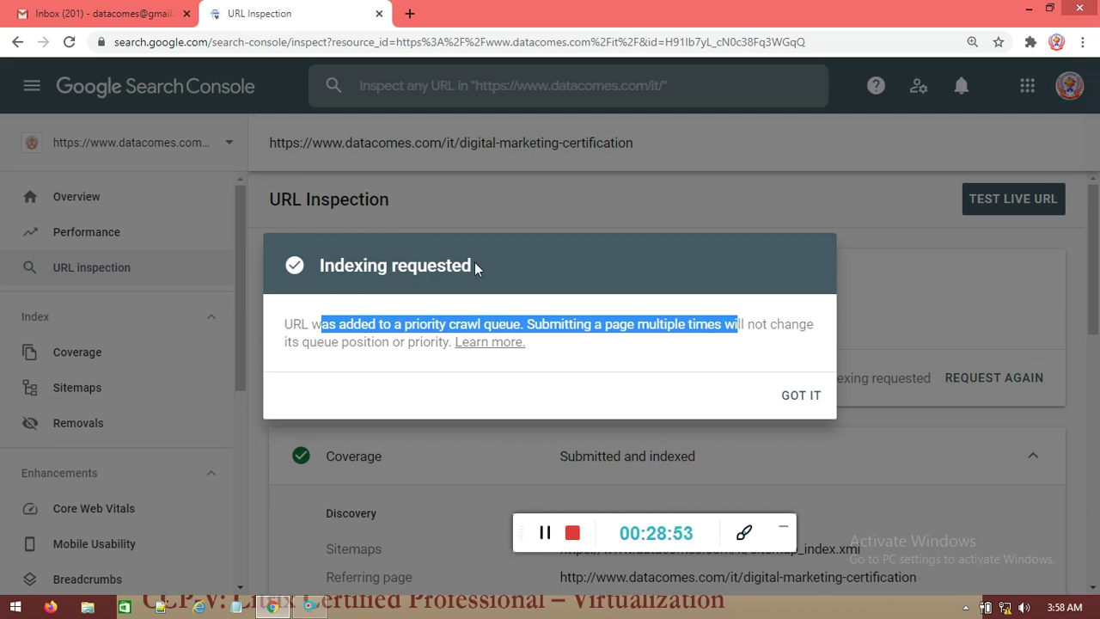
{"action": "left_click", "coordinate": [801, 395]}
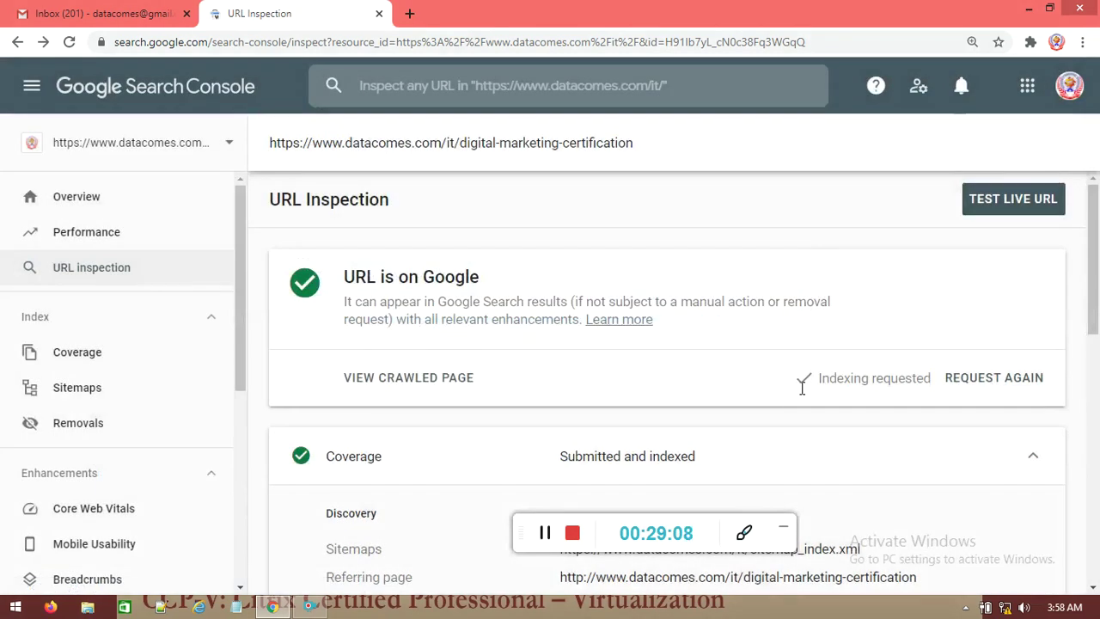